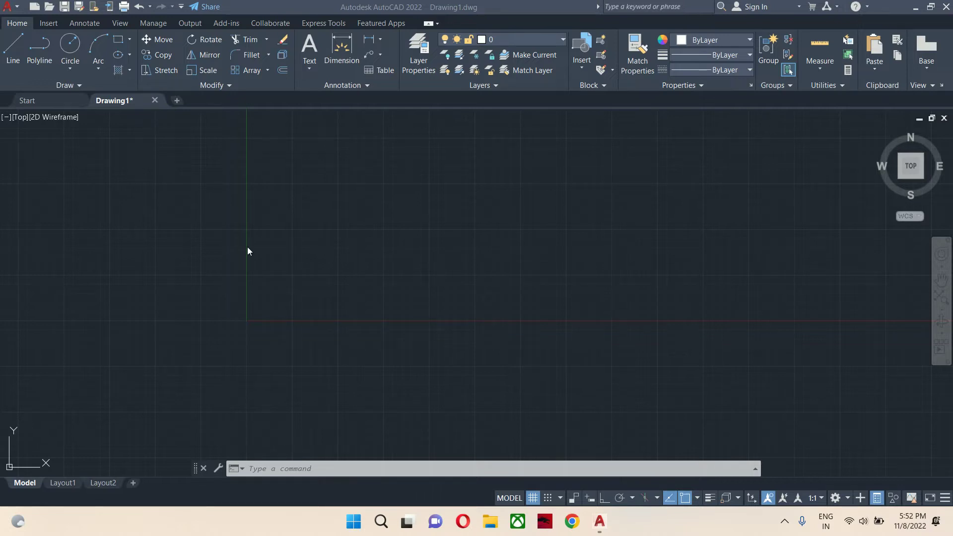
# - Draw a rectangle 100 units long and 50 units wide just above and to the right of the origin
pyautogui.write('rec')
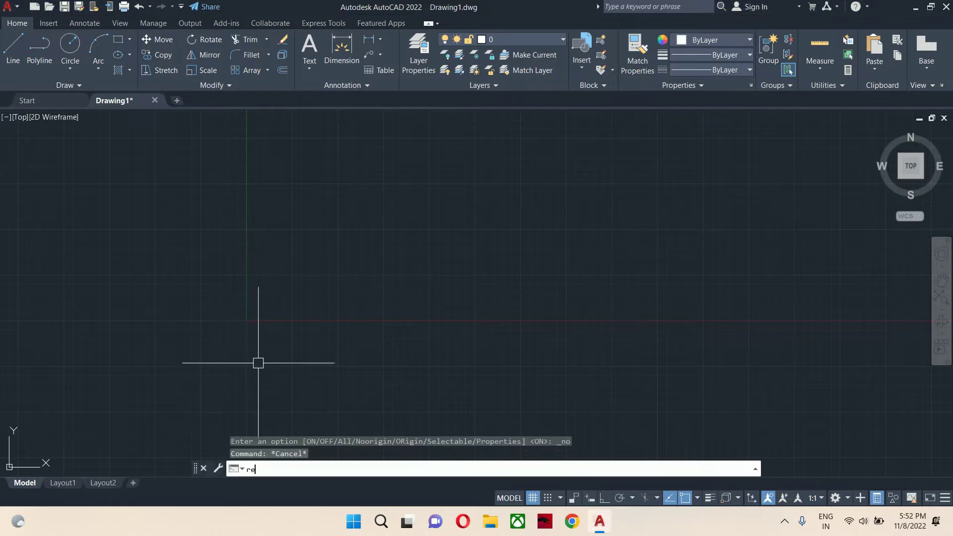
pyautogui.press('Return')
pyautogui.scroll(-1, 250, 305)
pyautogui.moveTo(251, 292); pyautogui.dragTo(247, 390, button='middle')
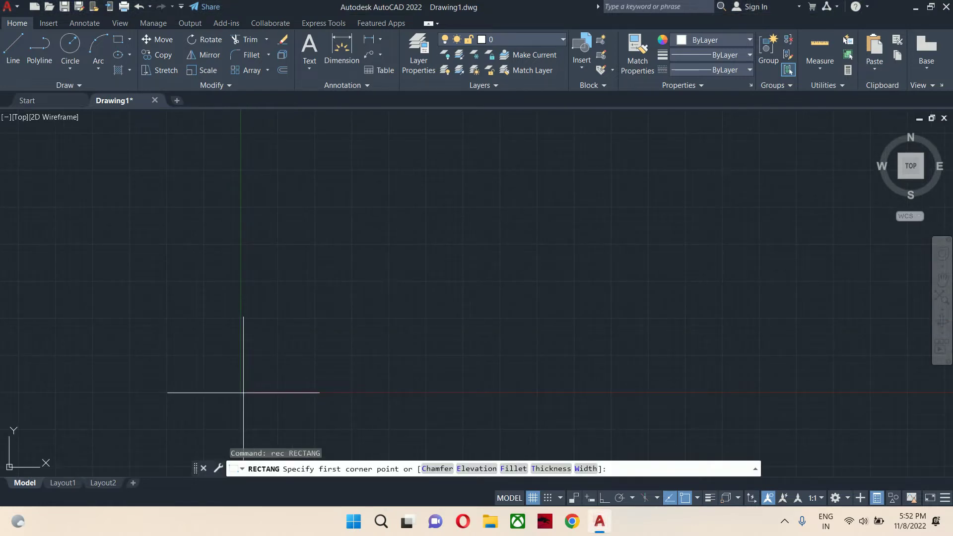
pyautogui.click(244, 387)
pyautogui.write('d')
pyautogui.press('Return')
pyautogui.write('100')
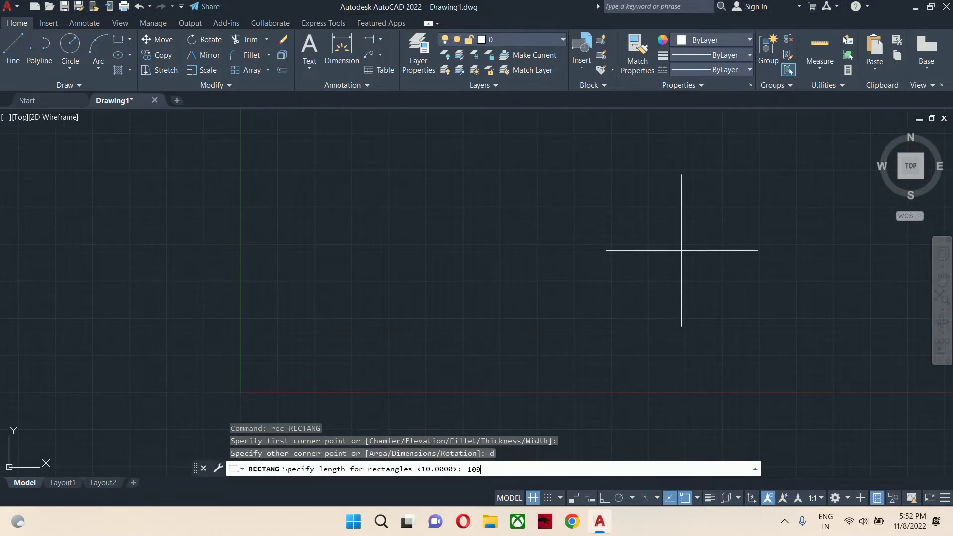
pyautogui.press('Return')
pyautogui.write('50')
pyautogui.press('Return')
pyautogui.click(404, 319)
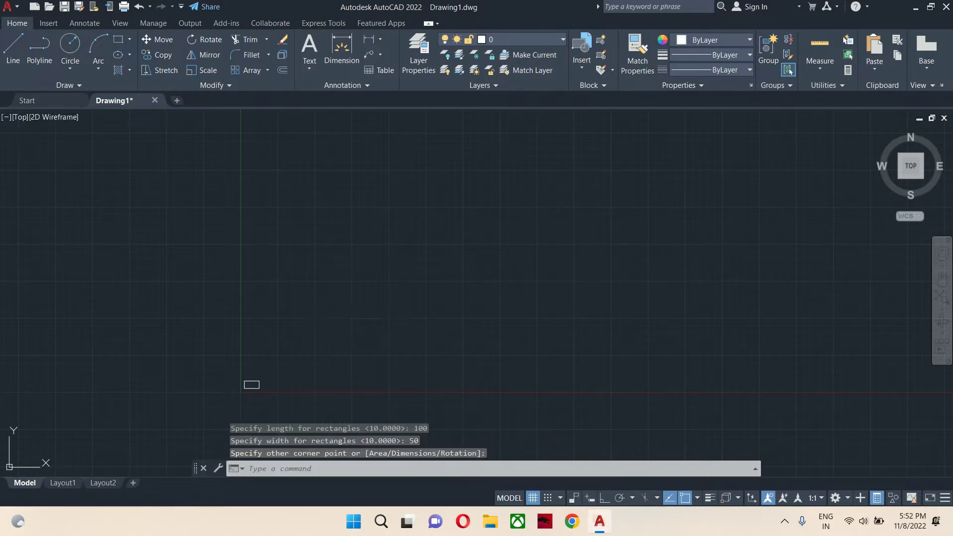
# - Copy the rectangle to an empty area below and to the left of the original
pyautogui.moveTo(292, 350); pyautogui.dragTo(493, 166, button='middle')
pyautogui.press('Escape')
pyautogui.write('co')
pyautogui.press('Return')
pyautogui.click(489, 207)
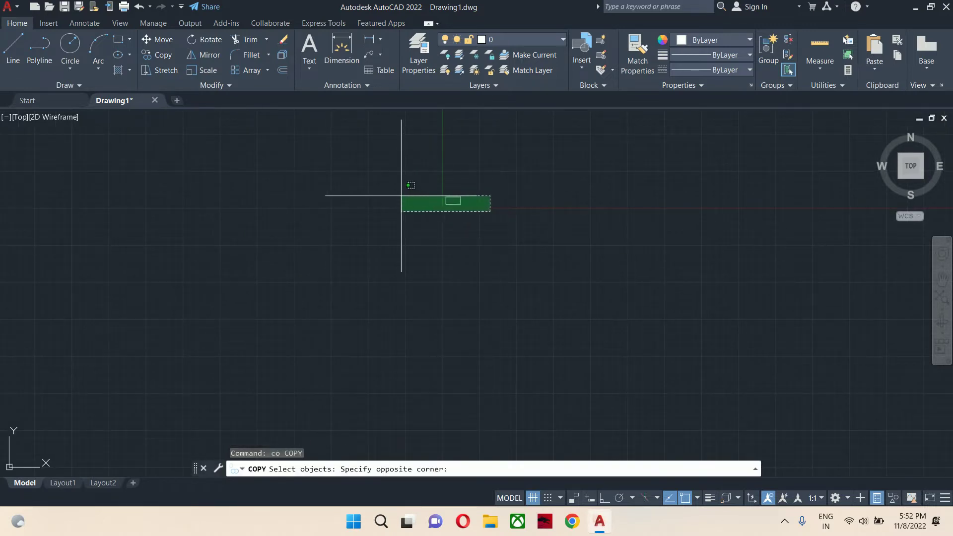
pyautogui.click(400, 204)
pyautogui.press('Return')
pyautogui.click(390, 206)
pyautogui.scroll(6, 351, 241)
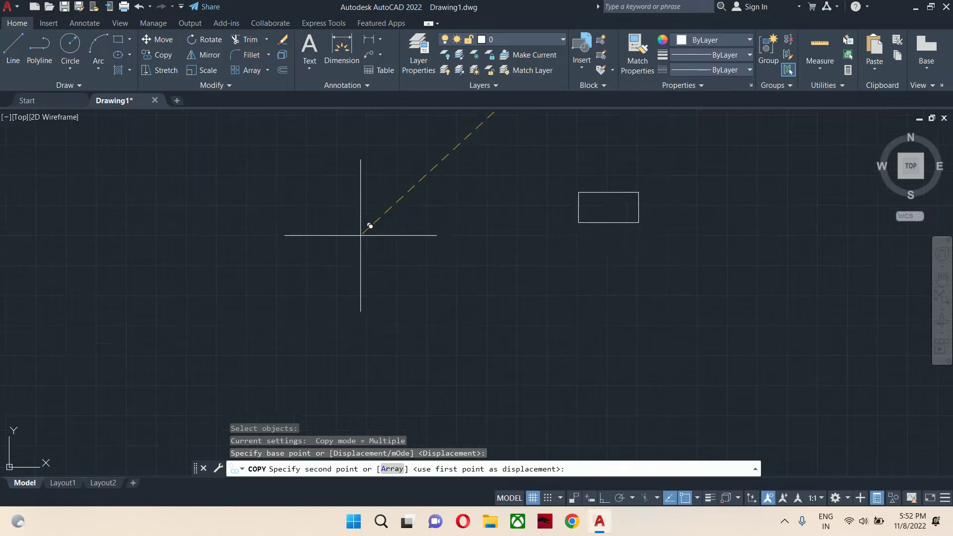
pyautogui.click(270, 201)
pyautogui.press('Escape')
# - Explode the copied rectangle into separate lines
pyautogui.scroll(-4, 467, 229)
pyautogui.moveTo(549, 189); pyautogui.dragTo(436, 260, button='middle')
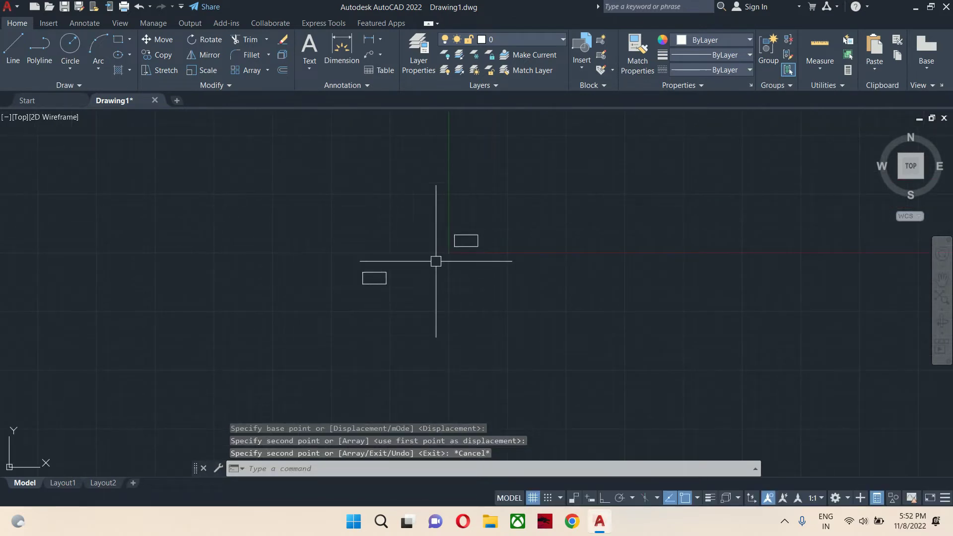
pyautogui.scroll(4, 434, 258)
pyautogui.write('x')
pyautogui.press('Return')
pyautogui.click(423, 354)
pyautogui.click(203, 201)
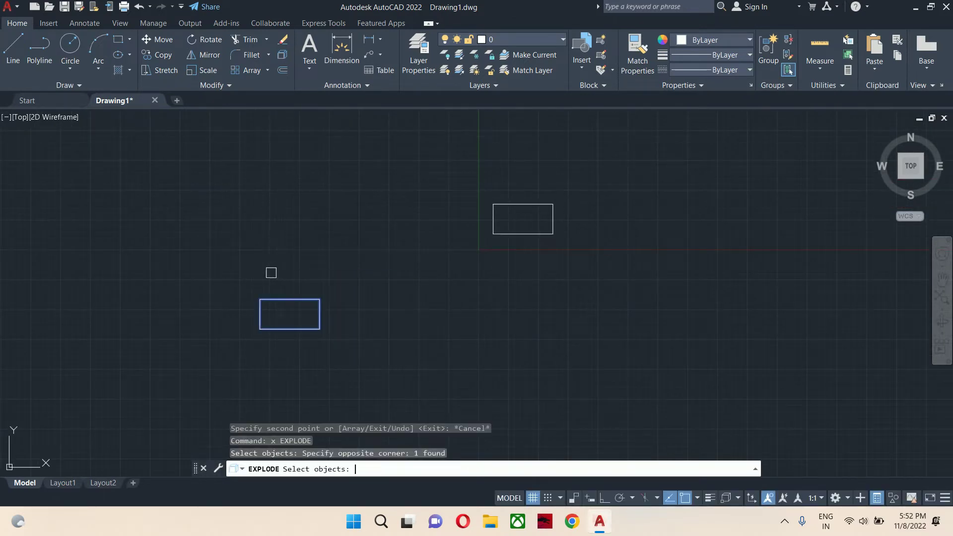
pyautogui.press('Return')
pyautogui.press('Escape')
# - Move the four lines of the exploded rectangle to the right, closer to the original rectangle
pyautogui.write('m')
pyautogui.press('Return')
pyautogui.click(128, 214)
pyautogui.click(373, 363)
pyautogui.press('Return')
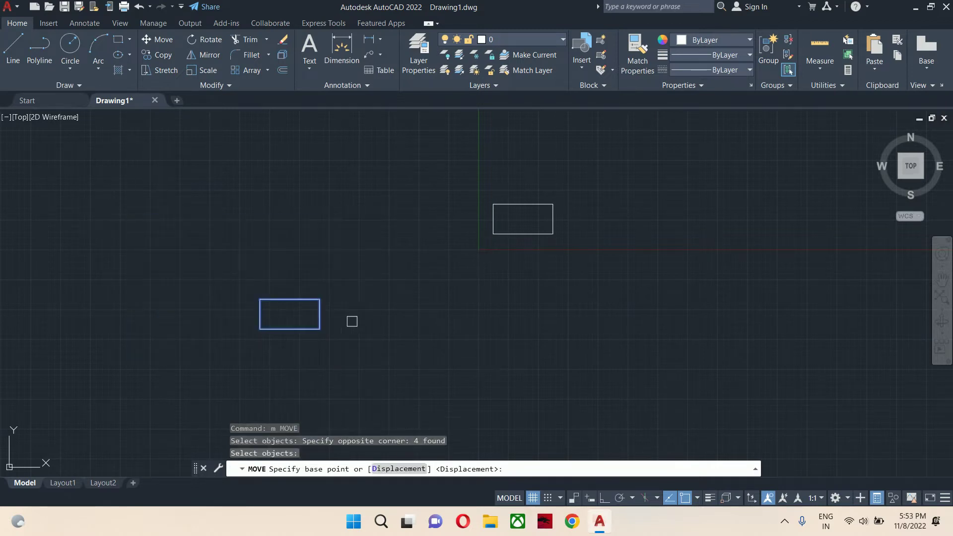
pyautogui.click(277, 266)
pyautogui.press('Escape')
pyautogui.press('Escape')
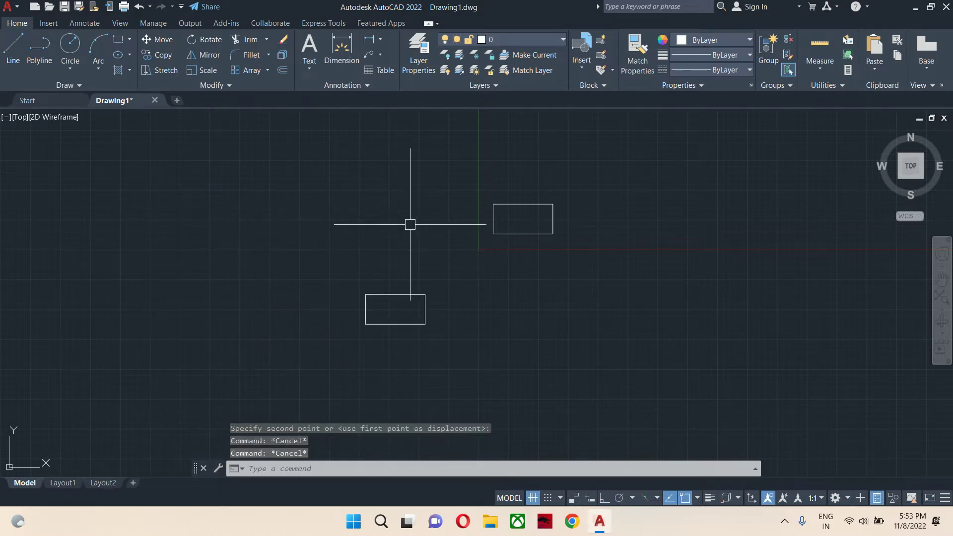
# - Select the original rectangle and the exploded copy in turn to compare their object types, leaving nothing selected
pyautogui.scroll(4, 557, 226)
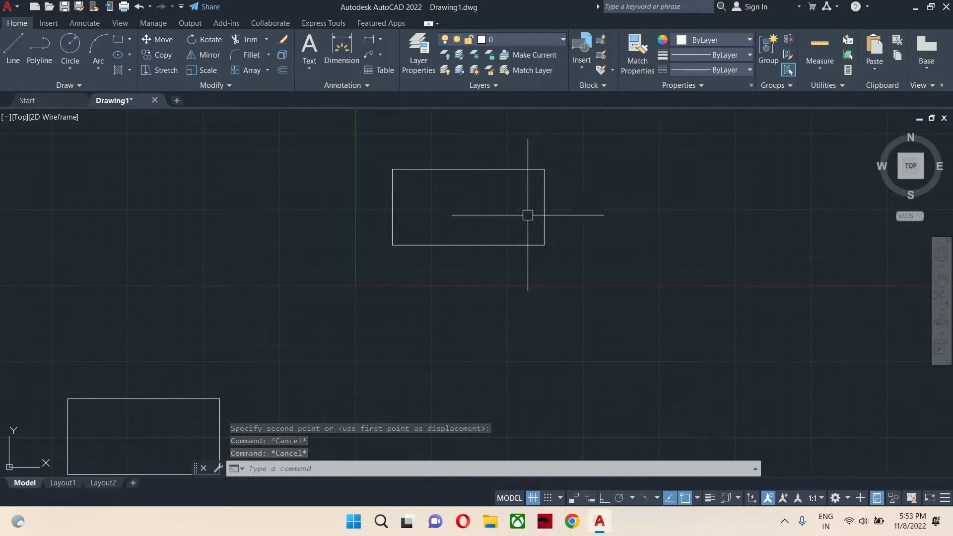
pyautogui.click(545, 207)
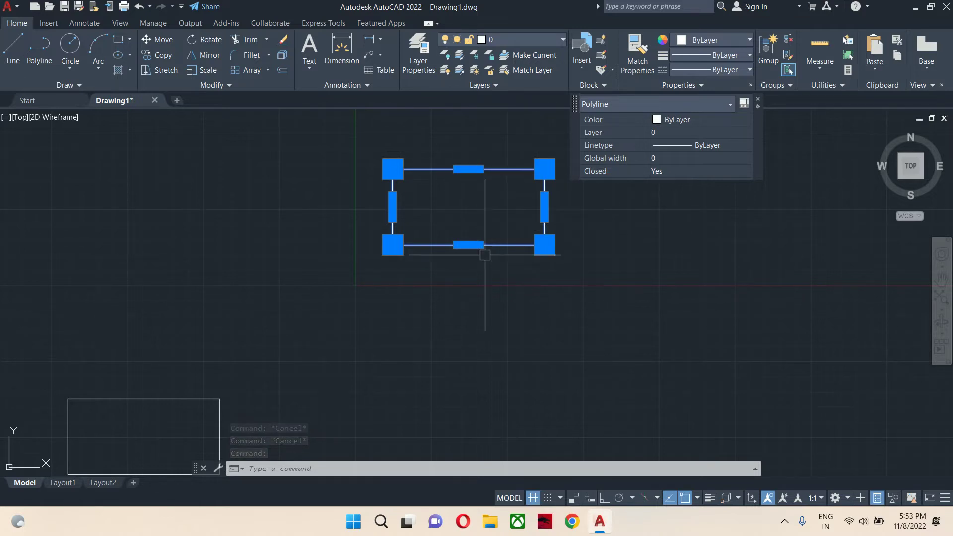
pyautogui.press('Escape')
pyautogui.scroll(-2, 452, 273)
pyautogui.moveTo(345, 331); pyautogui.dragTo(362, 237, button='middle')
pyautogui.click(362, 236)
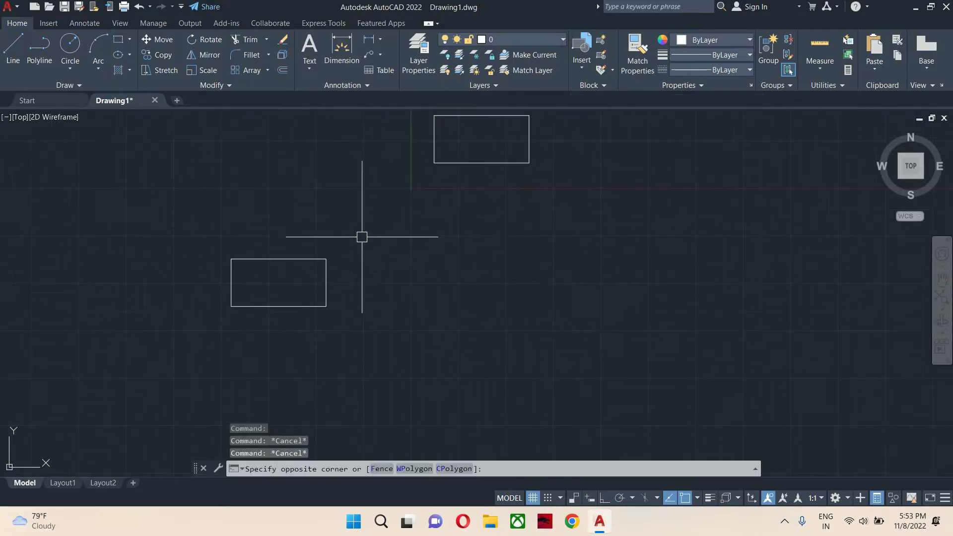
pyautogui.click(176, 321)
pyautogui.press('Escape')
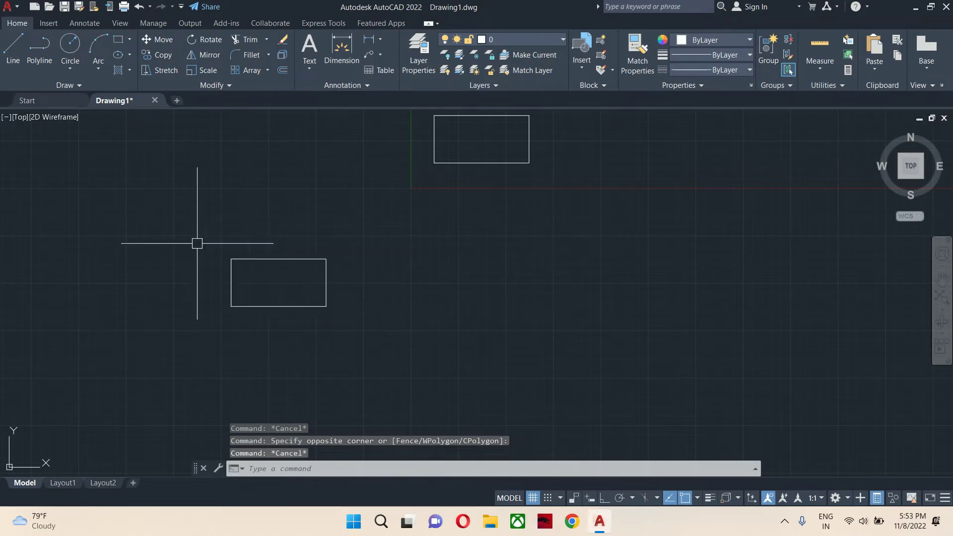
# - With Ortho on, draw an open polyline below the original rectangle: 50 up, 100 right, 50 down and 98 left
pyautogui.write('pl')
pyautogui.press('Return')
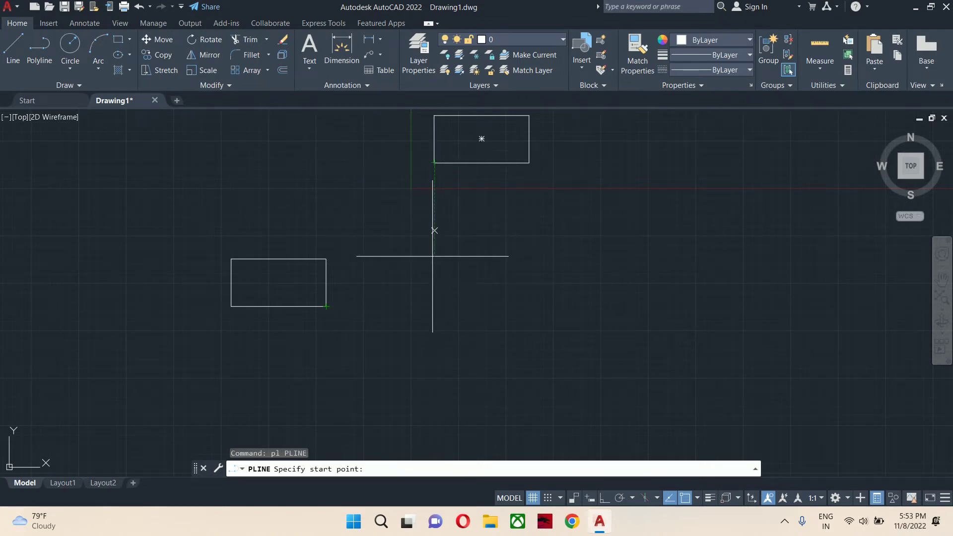
pyautogui.click(435, 306)
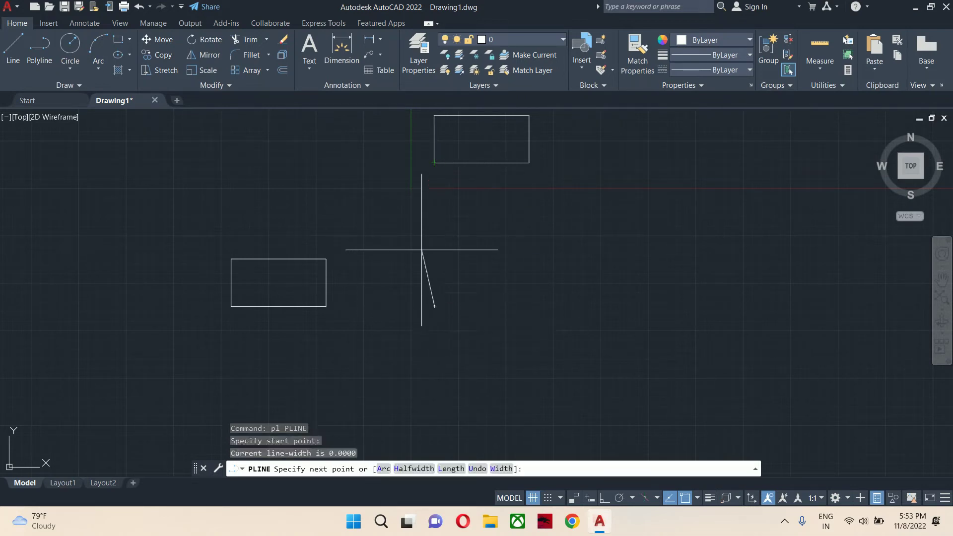
pyautogui.click(605, 498)
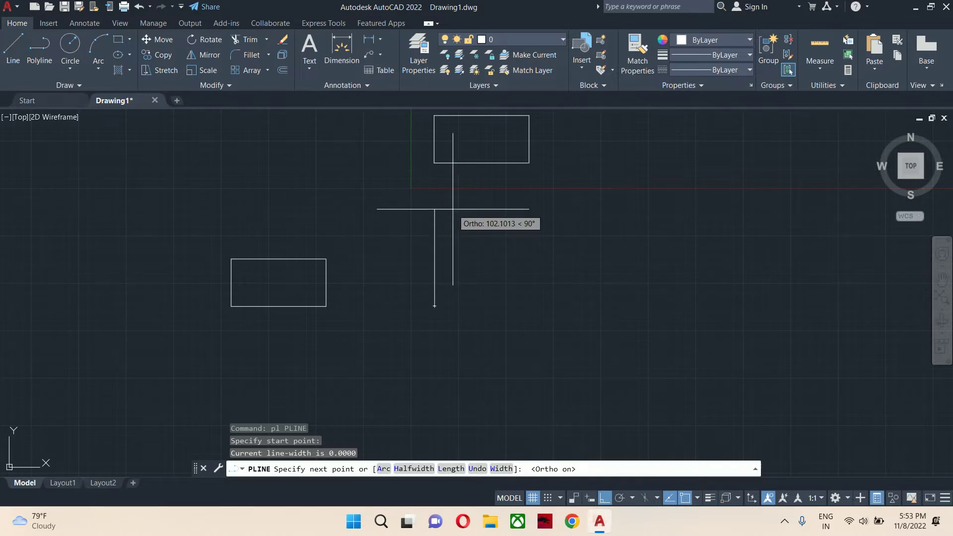
pyautogui.write('50')
pyautogui.press('Return')
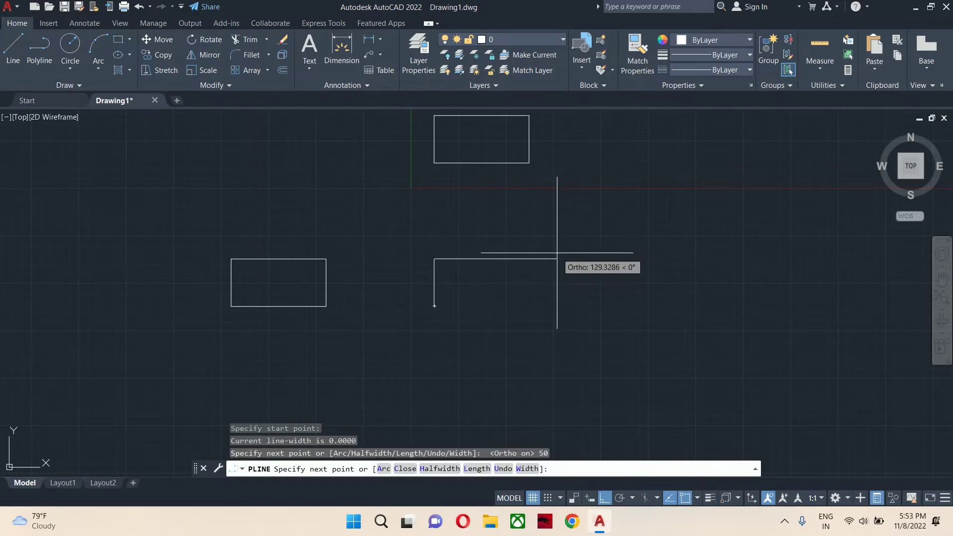
pyautogui.write('10')
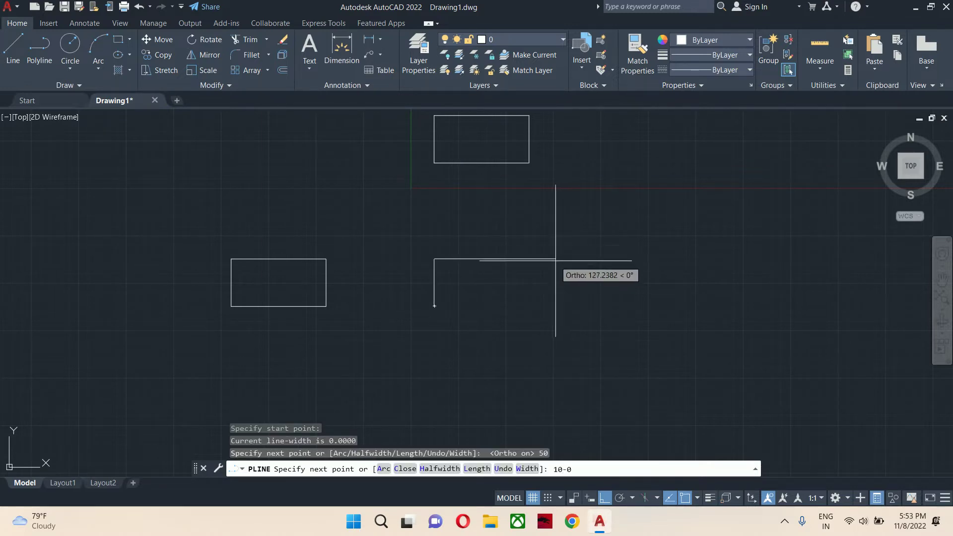
pyautogui.write('0')
pyautogui.press('Return')
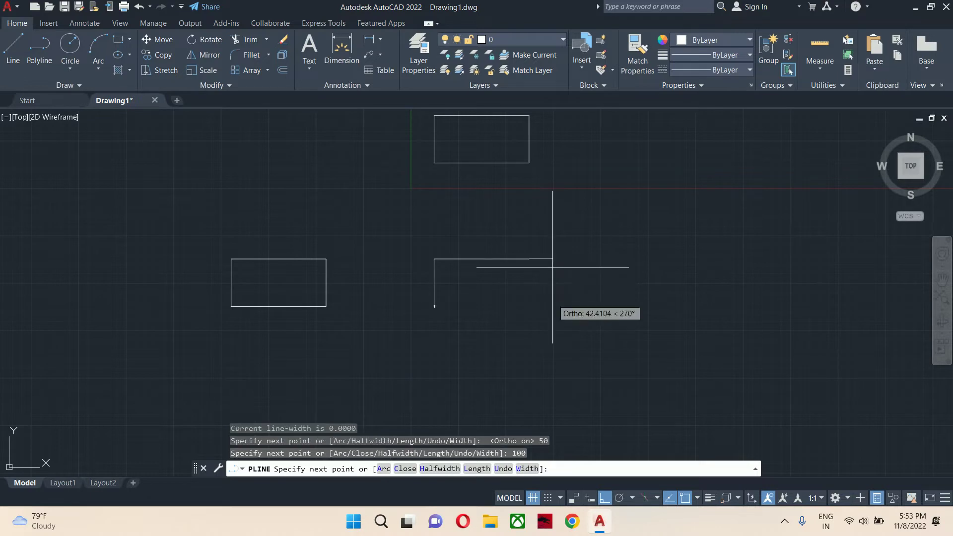
pyautogui.write('50')
pyautogui.press('Return')
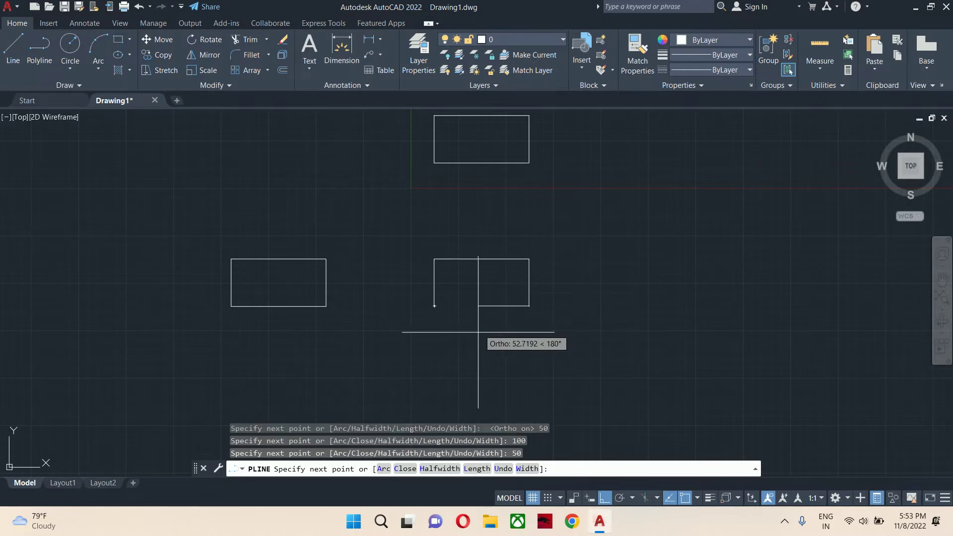
pyautogui.write('98')
pyautogui.press('Return')
pyautogui.press('Escape')
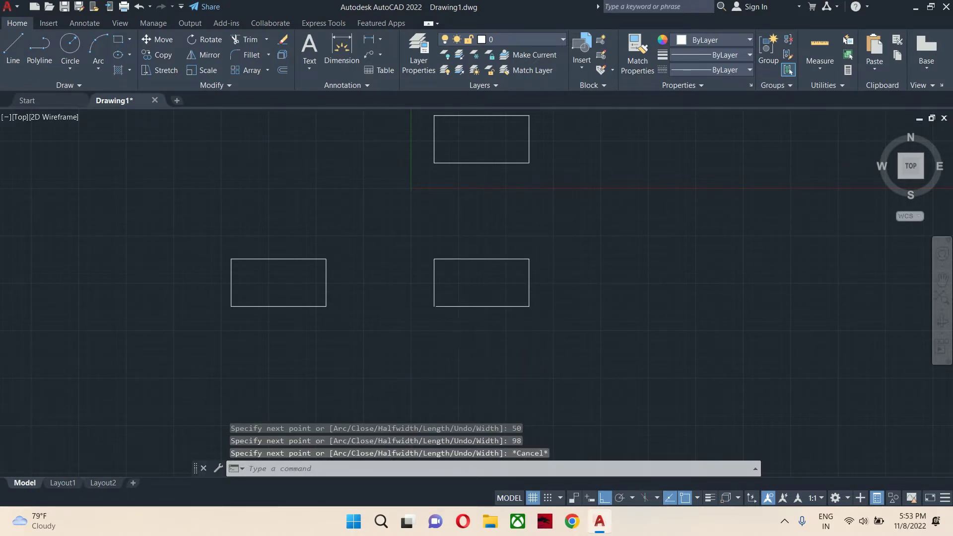
# - Select the open polyline to check its properties and its Closed state, and deselect it
pyautogui.scroll(2, 467, 295)
pyautogui.click(645, 271)
pyautogui.click(504, 347)
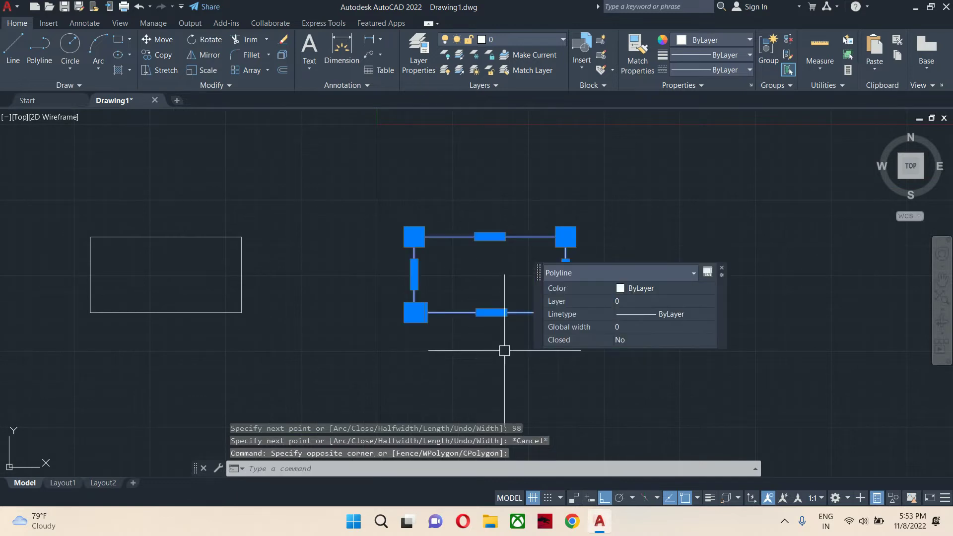
pyautogui.press('Escape')
pyautogui.press('Escape')
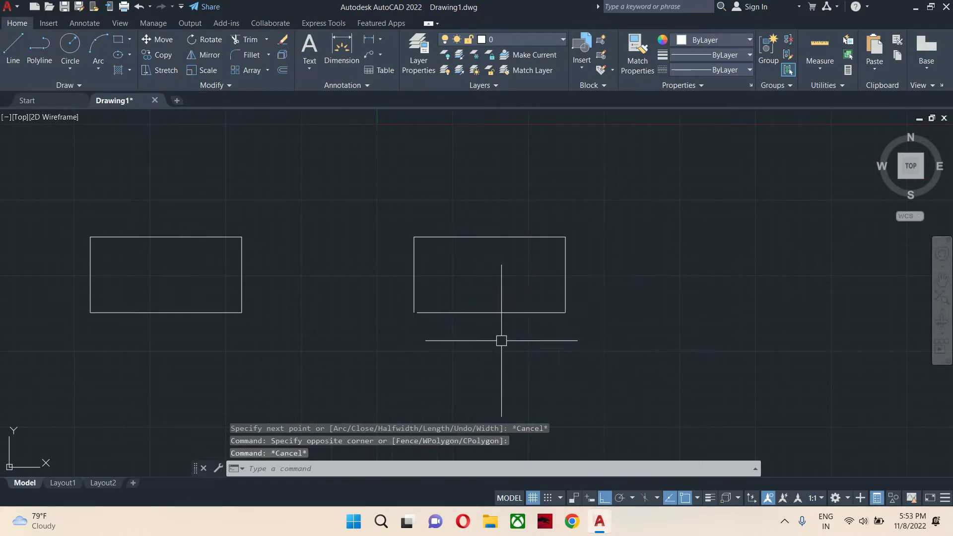
# - Draw a closed, self-crossing bow-tie polyline to the right of the open one, turning Ortho off for the diagonals
pyautogui.scroll(-4, 502, 332)
pyautogui.moveTo(504, 314); pyautogui.dragTo(422, 327, button='middle')
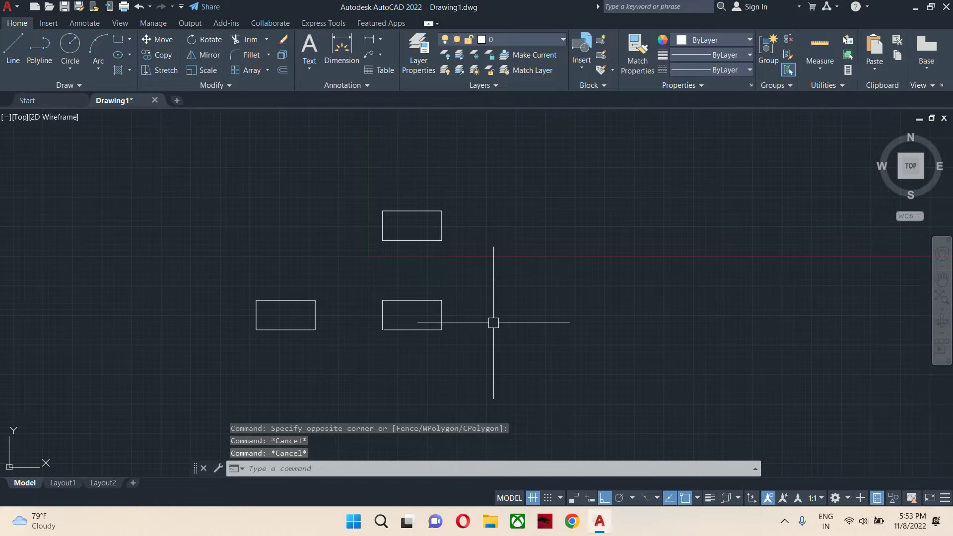
pyautogui.write('pl')
pyautogui.press('Return')
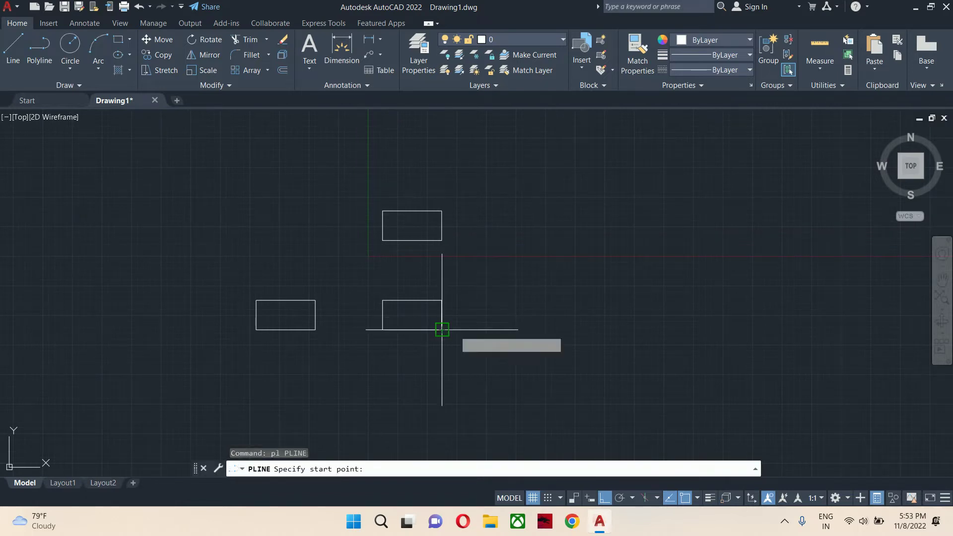
pyautogui.click(472, 329)
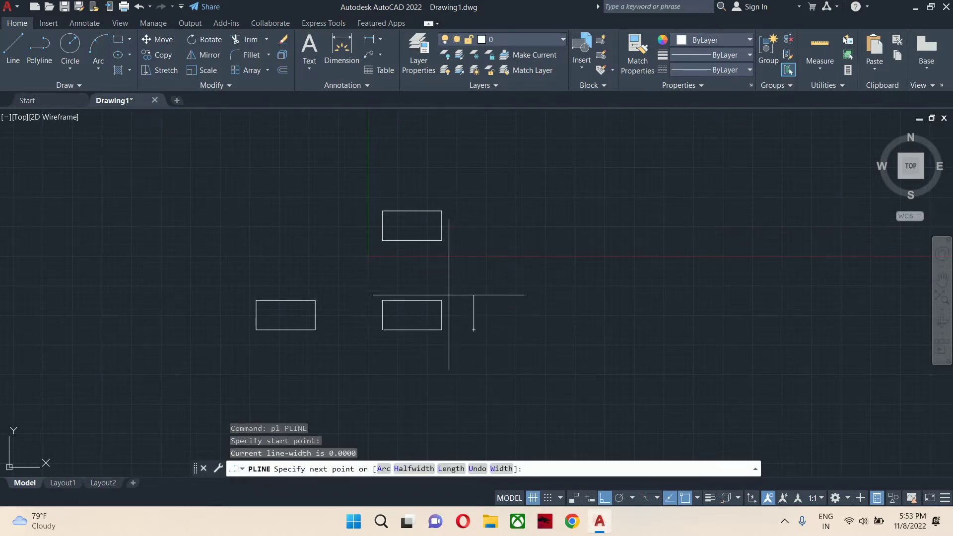
pyautogui.click(474, 300)
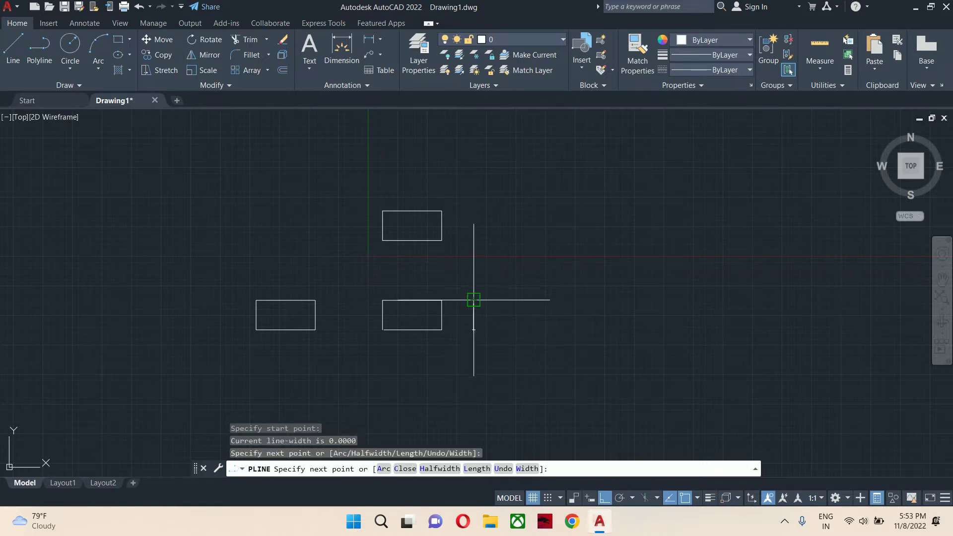
pyautogui.press('F8')
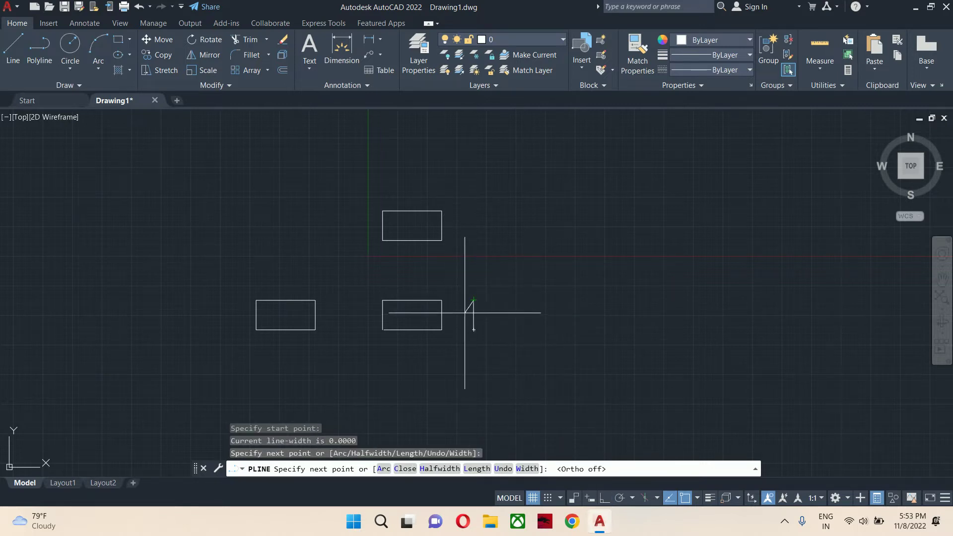
pyautogui.click(526, 330)
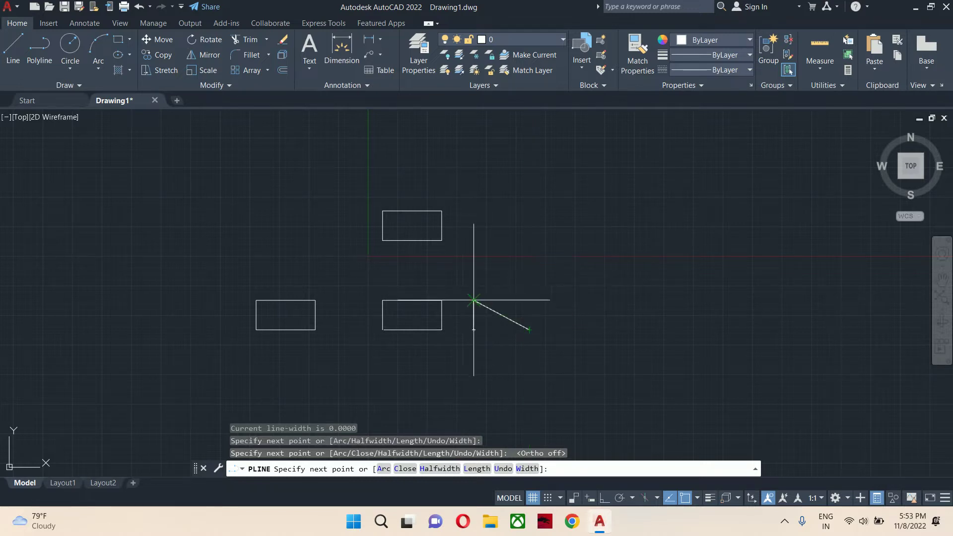
pyautogui.click(529, 300)
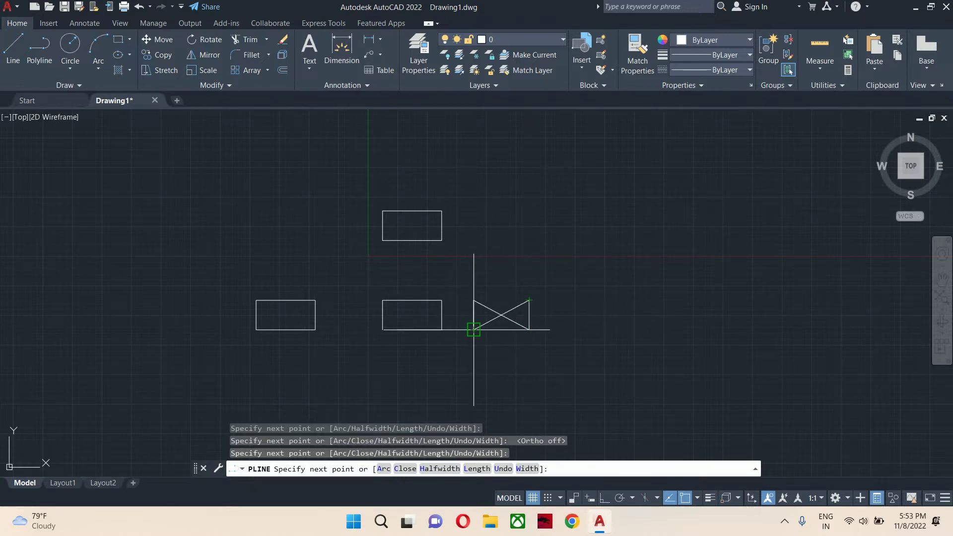
pyautogui.write('c')
pyautogui.press('Return')
# - Select the bow-tie polyline to check its properties and Closed state, and deselect it
pyautogui.scroll(4, 488, 315)
pyautogui.click(505, 323)
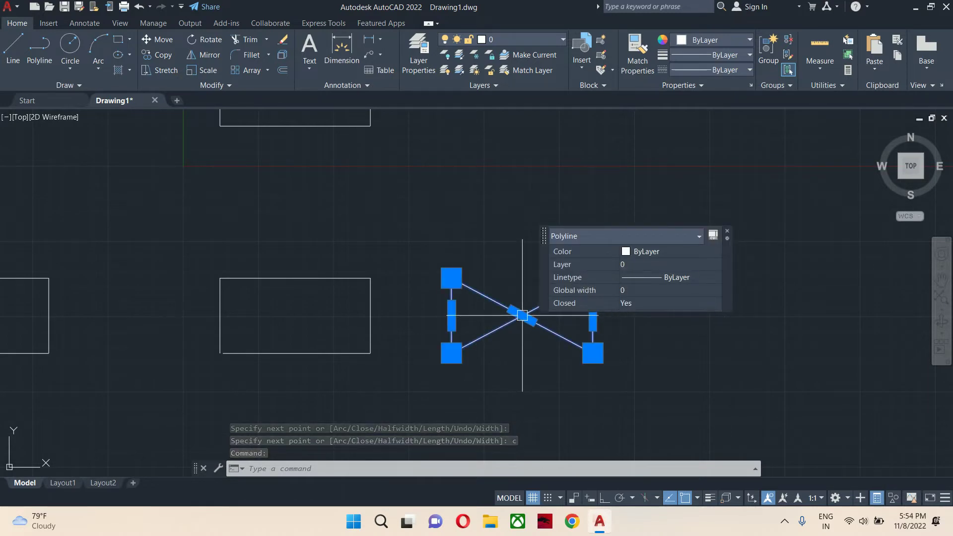
pyautogui.press('Escape')
pyautogui.scroll(-4, 537, 328)
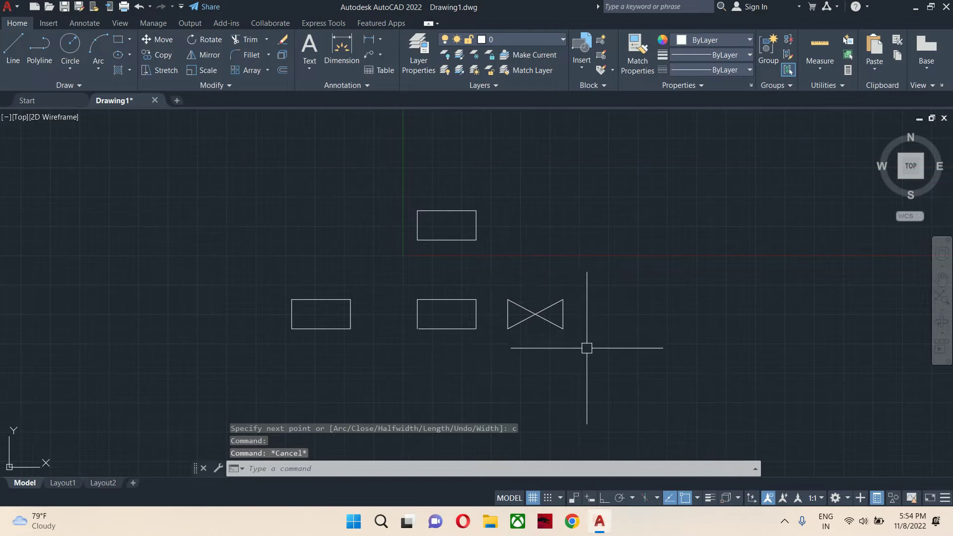
# - Switch the viewport to the SW Isometric view and return it to the Top view
pyautogui.scroll(2, 479, 300)
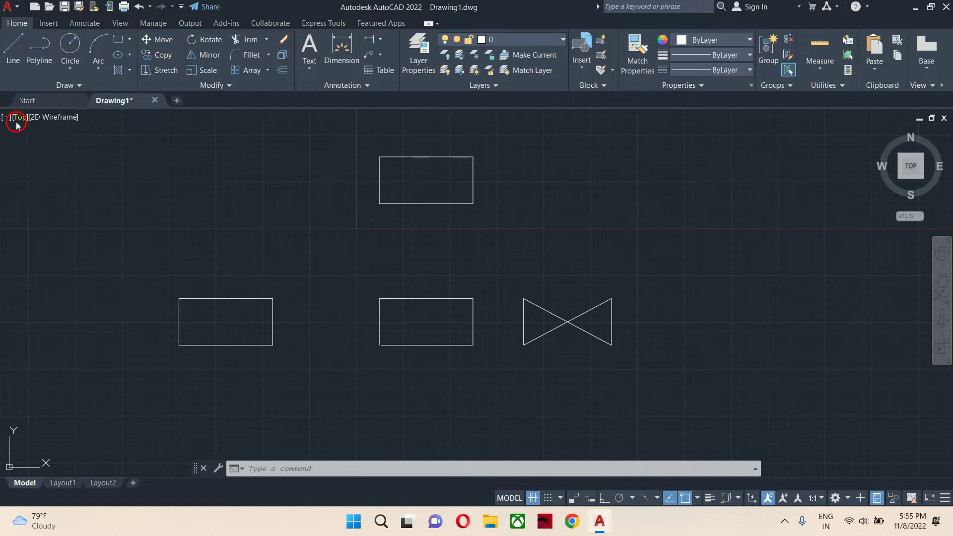
pyautogui.click(18, 122)
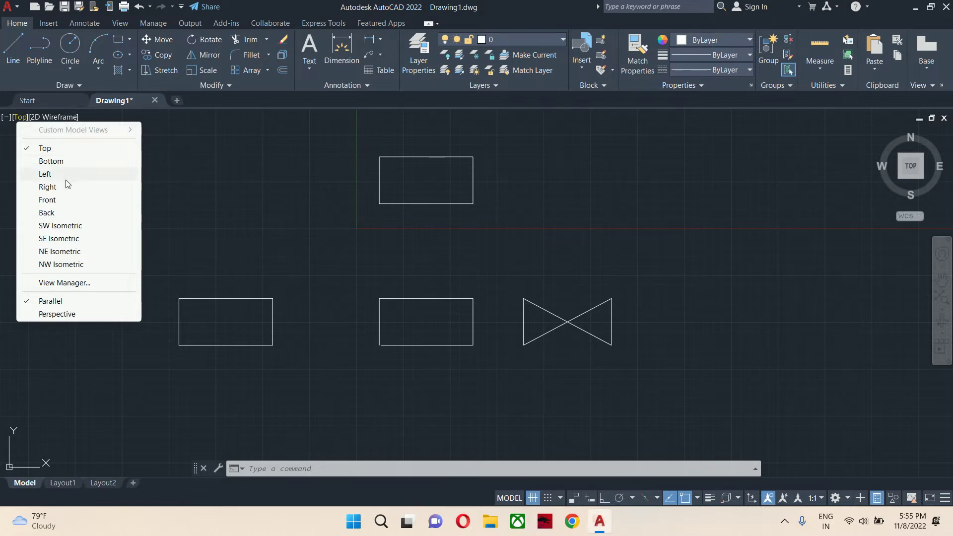
pyautogui.click(65, 228)
pyautogui.scroll(-2, 378, 263)
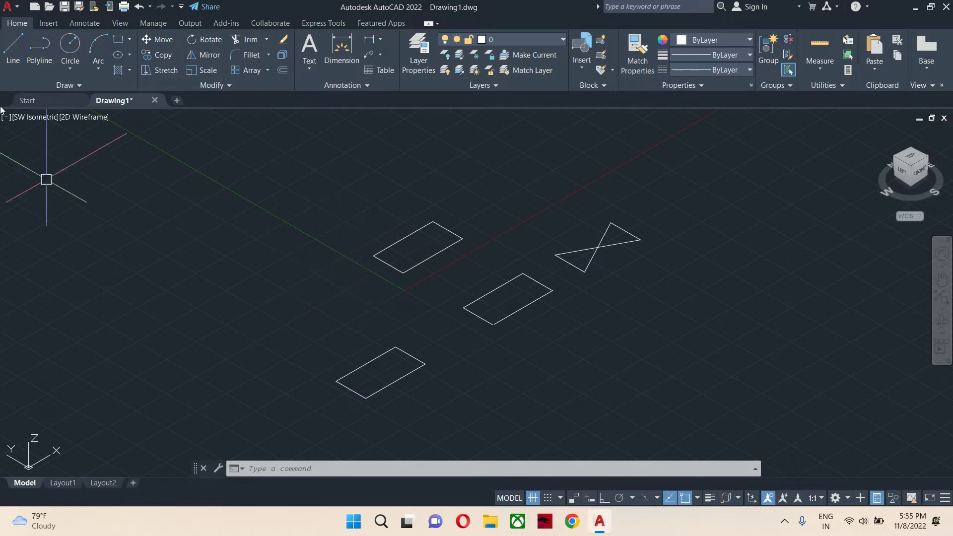
pyautogui.click(32, 117)
pyautogui.click(55, 152)
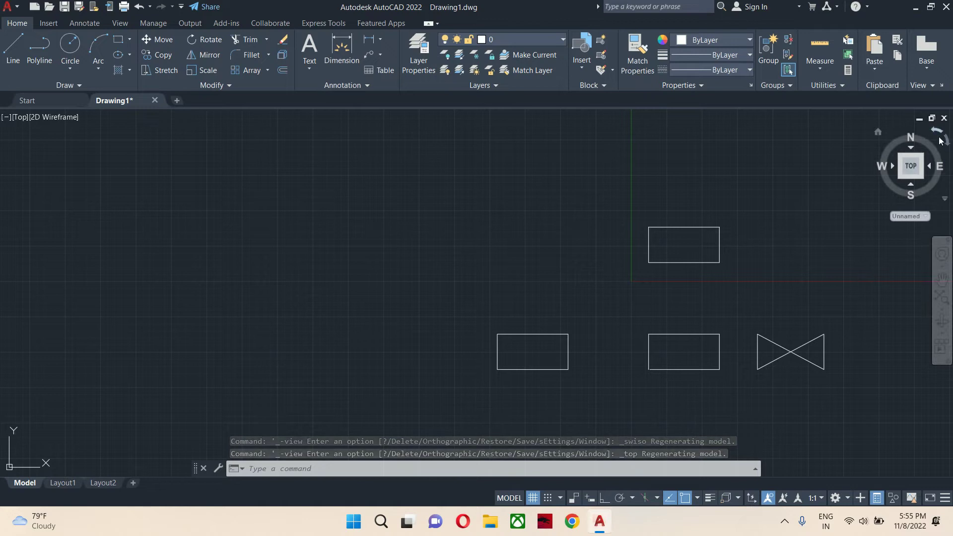
# - Switch to the ViewCube's Home view and back to Top, and orbit the outlines into a tilted 3D view from the southwest
pyautogui.click(875, 130)
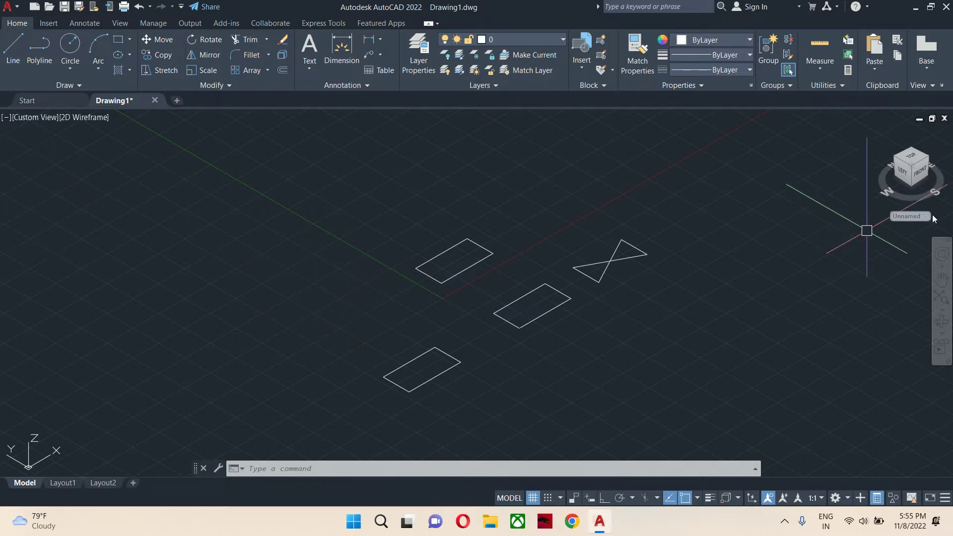
pyautogui.click(919, 157)
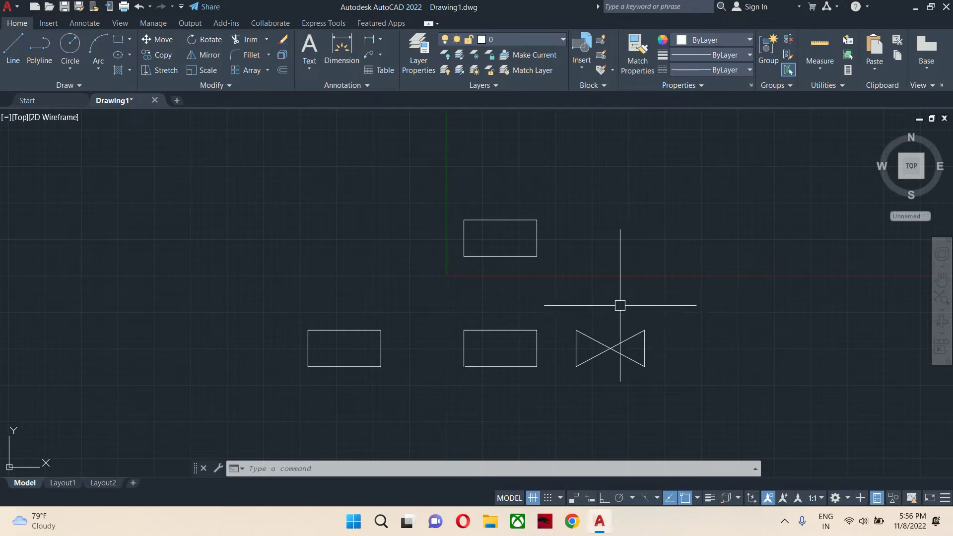
pyautogui.keyDown('shift'); pyautogui.moveTo(620, 305); pyautogui.dragTo(695, 173, button='middle'); pyautogui.keyUp('shift')
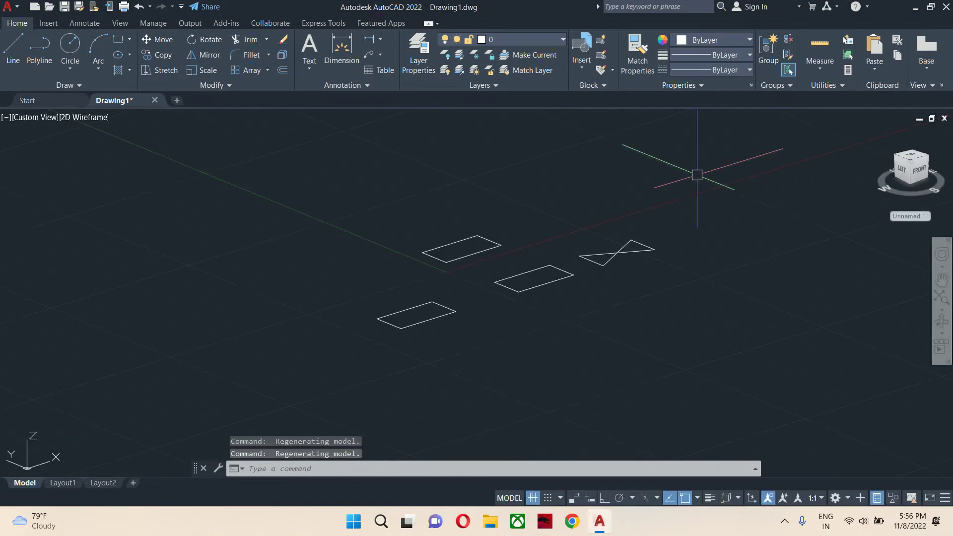
pyautogui.moveTo(596, 219); pyautogui.dragTo(612, 278, button='middle')
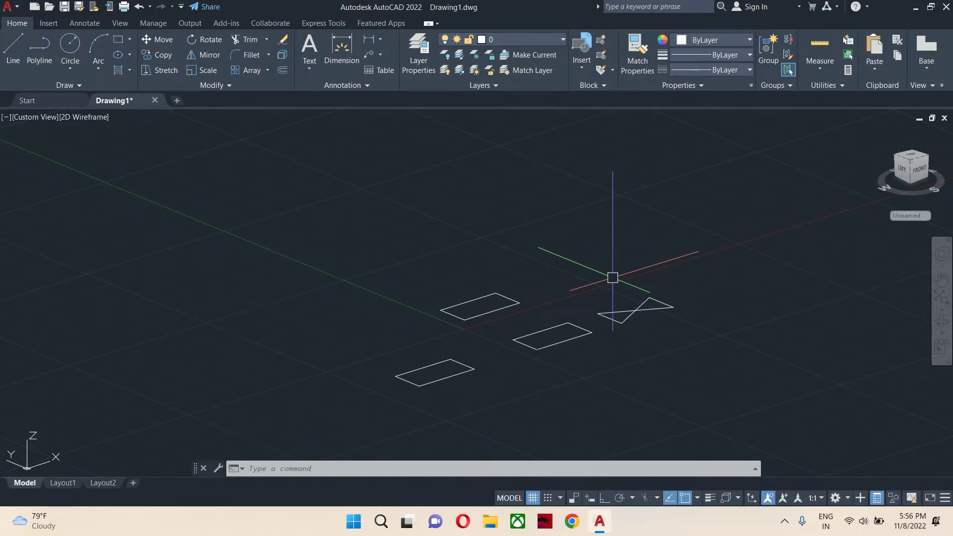
pyautogui.keyDown('shift'); pyautogui.moveTo(612, 278); pyautogui.dragTo(591, 285, button='middle'); pyautogui.keyUp('shift')
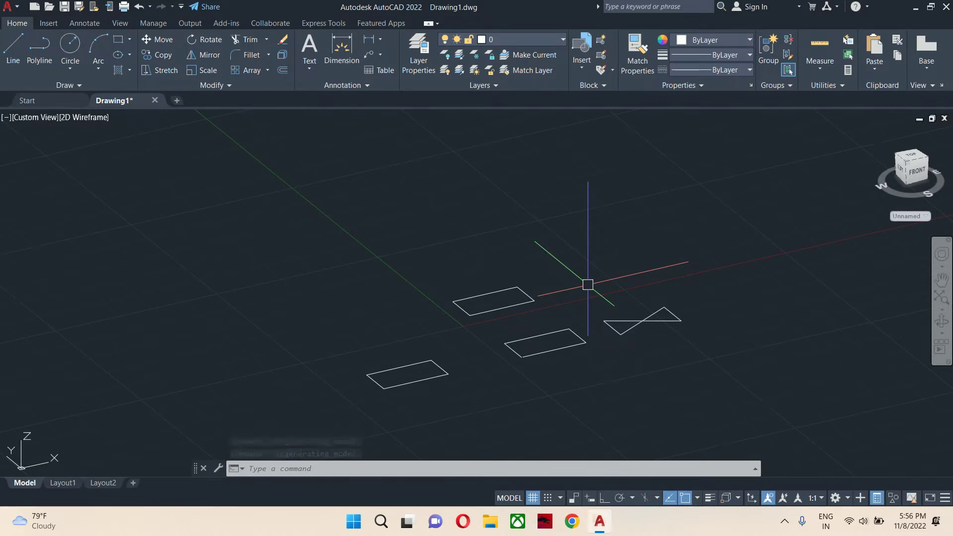
pyautogui.keyDown('shift'); pyautogui.moveTo(522, 299); pyautogui.dragTo(533, 360, button='middle'); pyautogui.keyUp('shift')
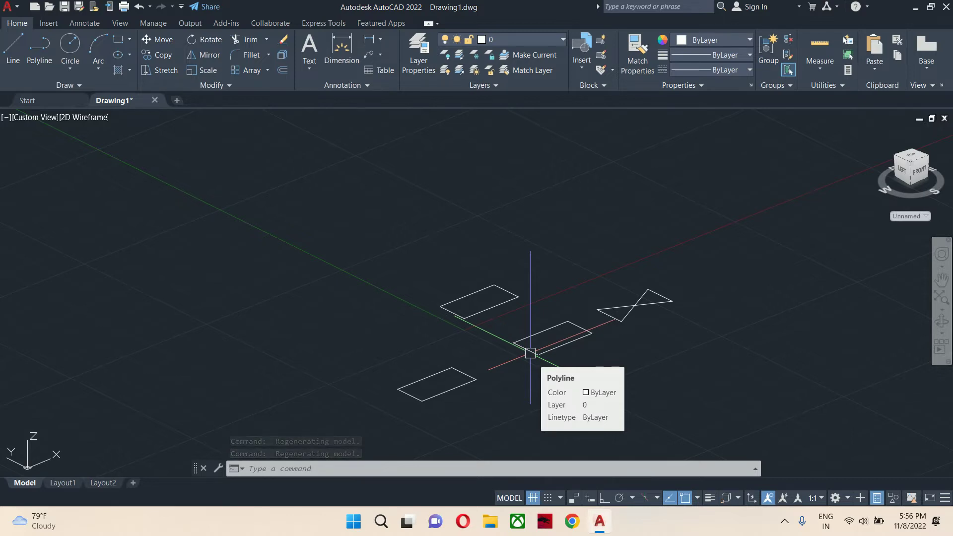
# - Extrude all the outlines together to a height of 100
pyautogui.write('ext')
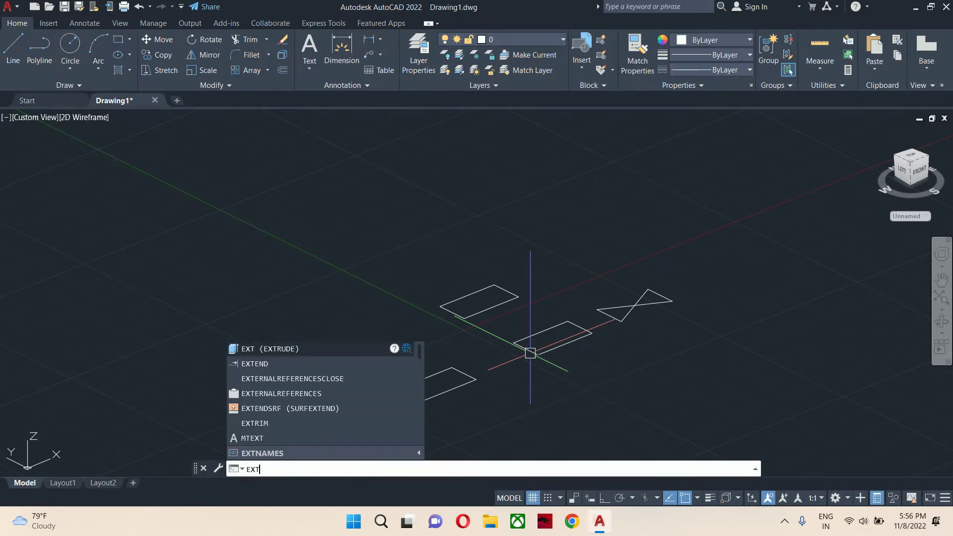
pyautogui.press('Return')
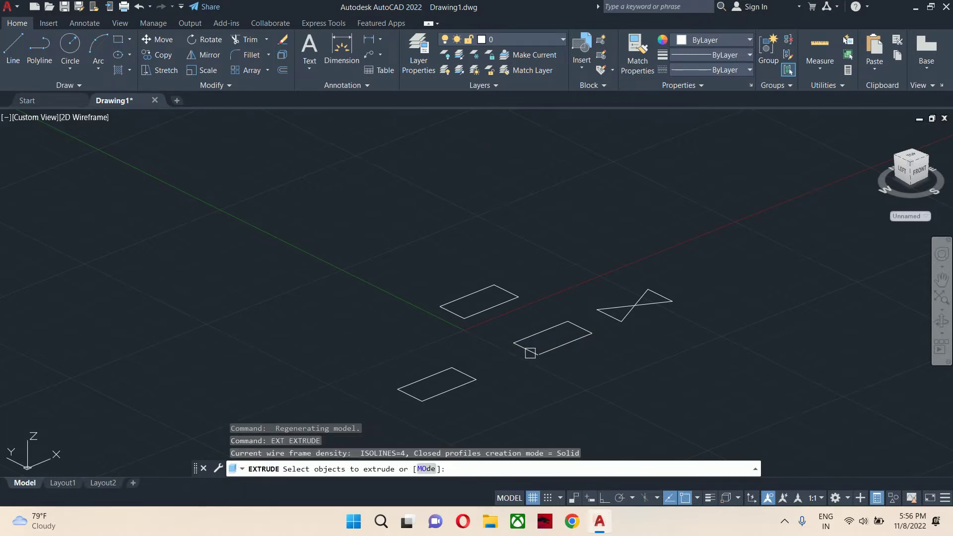
pyautogui.scroll(-2, 517, 231)
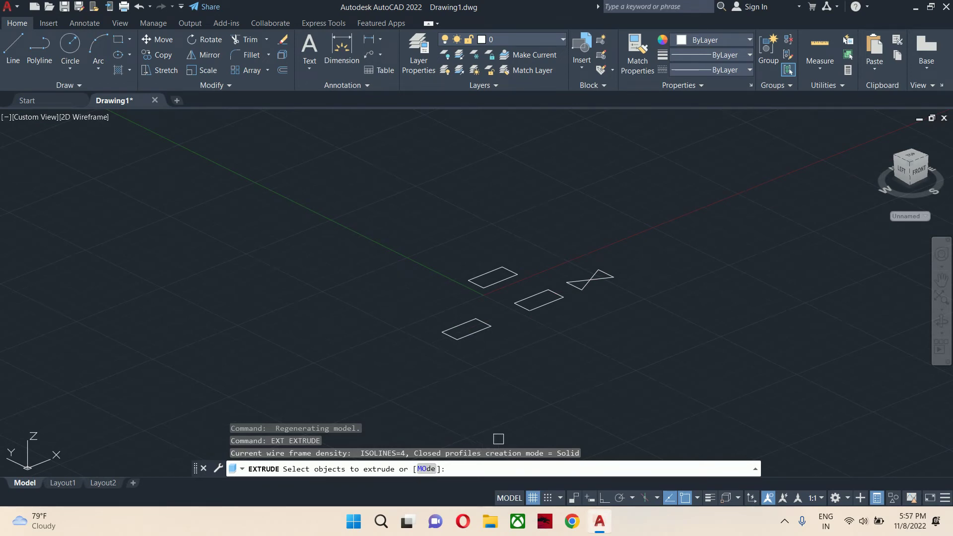
pyautogui.click(748, 202)
pyautogui.click(372, 377)
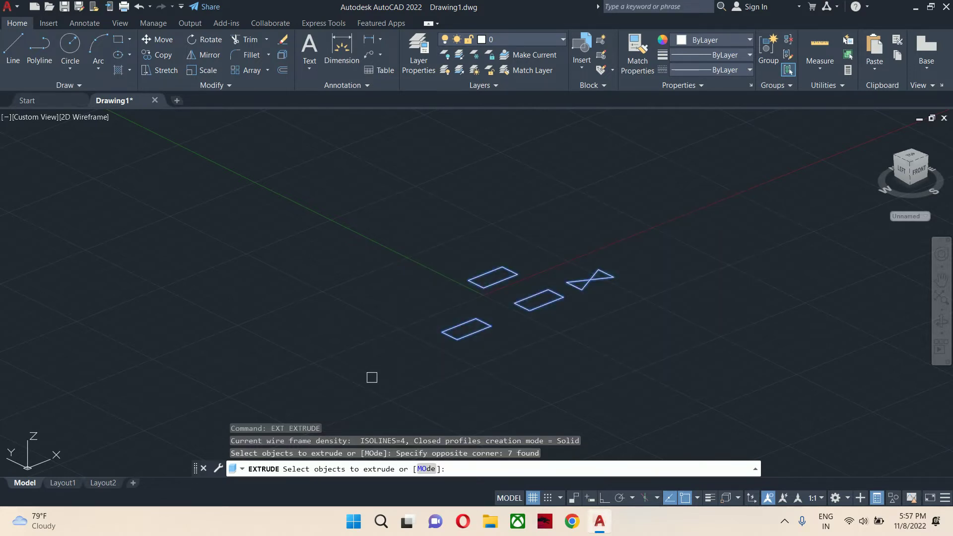
pyautogui.scroll(4, 506, 263)
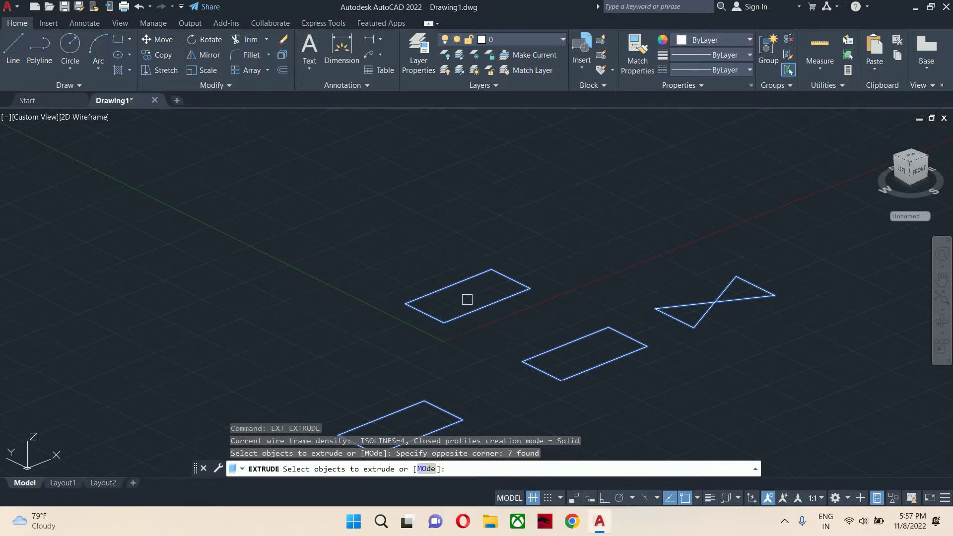
pyautogui.moveTo(466, 298); pyautogui.dragTo(434, 210, button='middle')
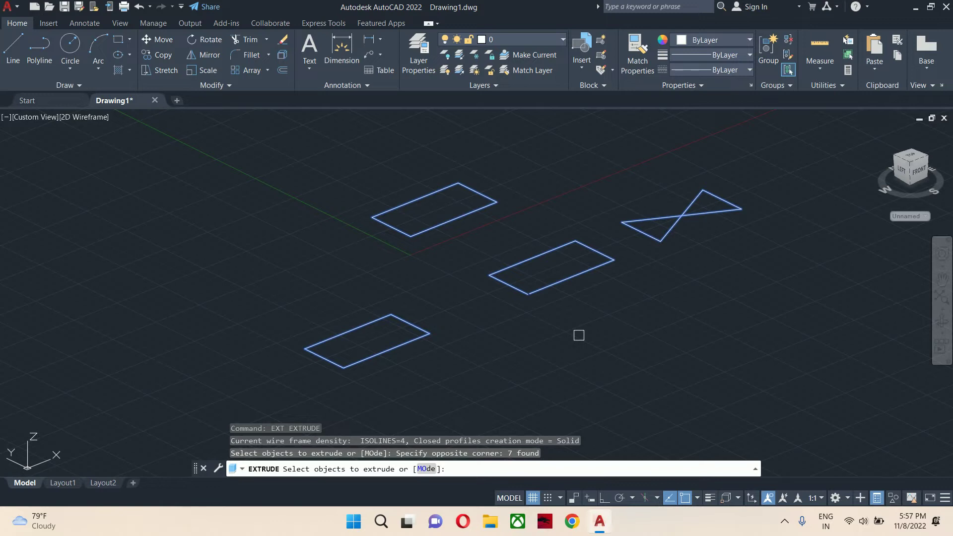
pyautogui.press('Return')
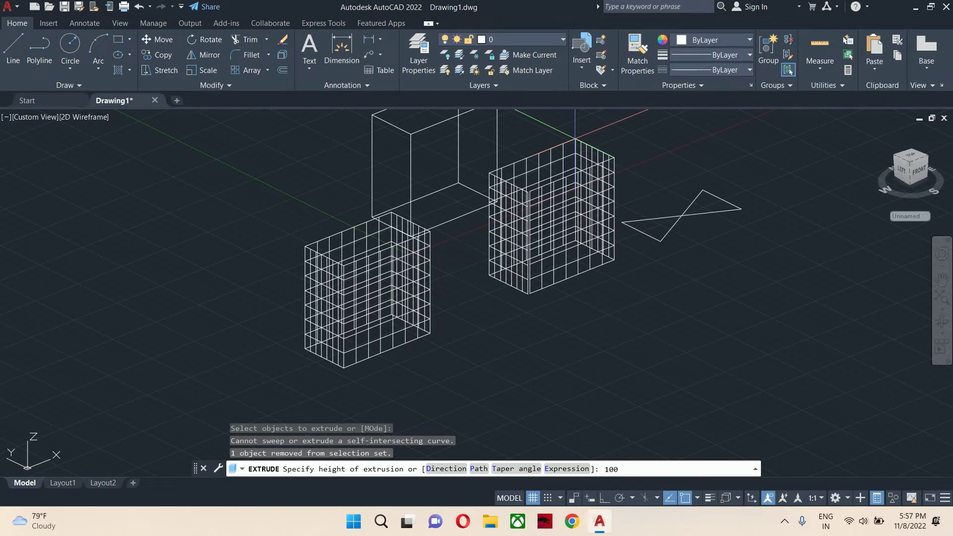
pyautogui.press('Return')
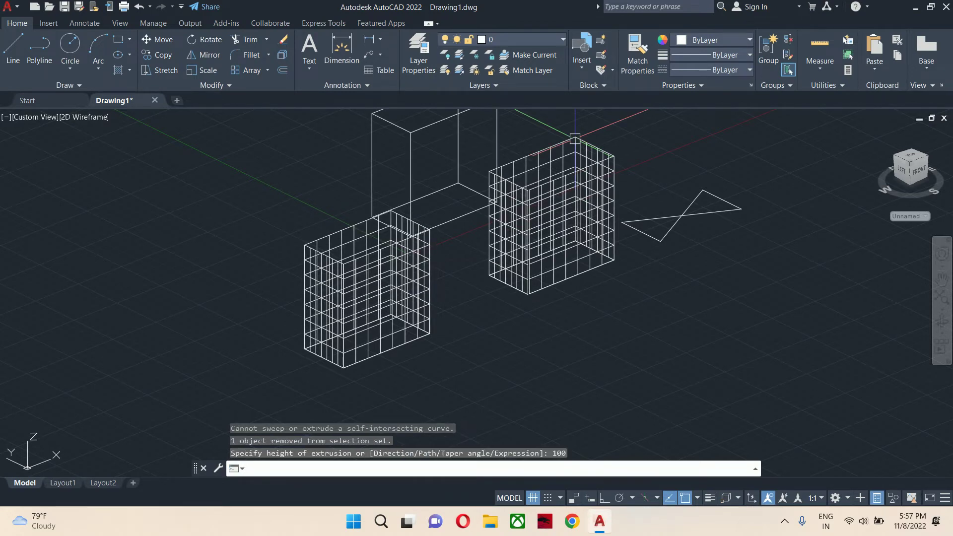
# - Try to extrude the self-crossing bow-tie polyline on its own, and cancel the command
pyautogui.moveTo(540, 264); pyautogui.dragTo(412, 318, button='middle')
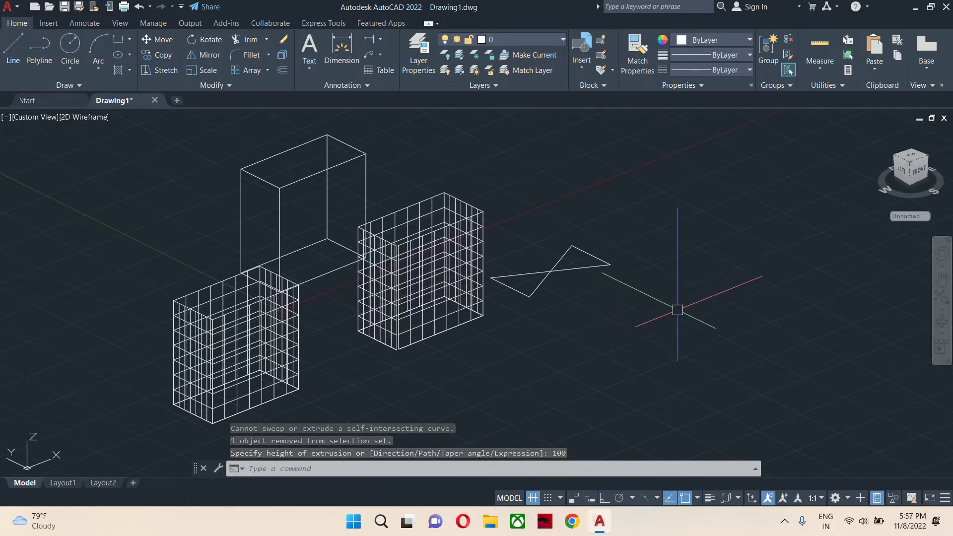
pyautogui.press('Return')
pyautogui.click(628, 301)
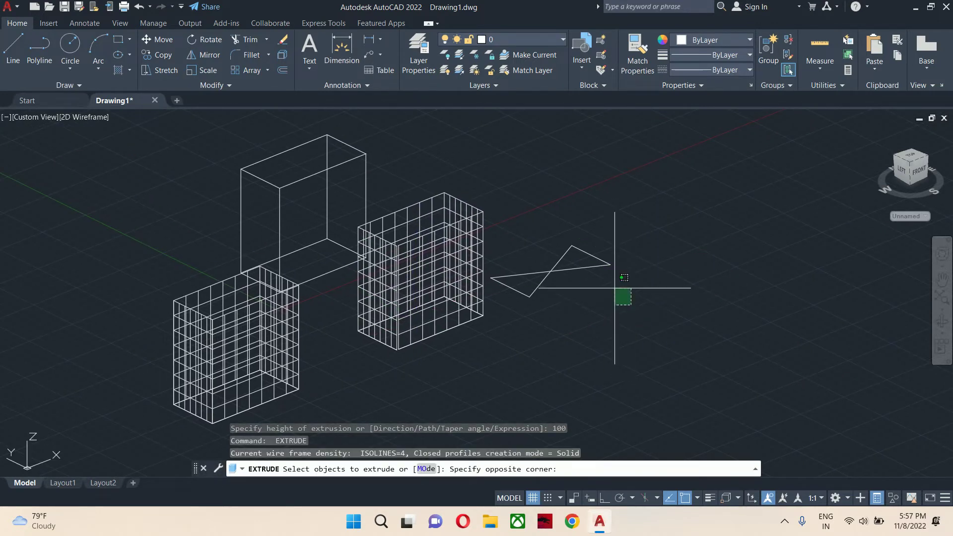
pyautogui.click(540, 235)
pyautogui.scroll(5, 544, 297)
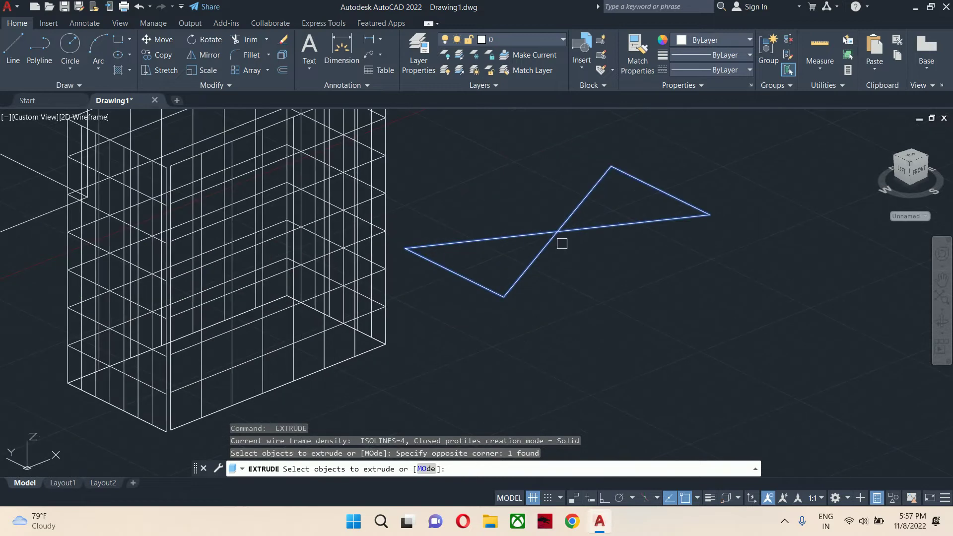
pyautogui.scroll(-3, 572, 312)
pyautogui.press('Return')
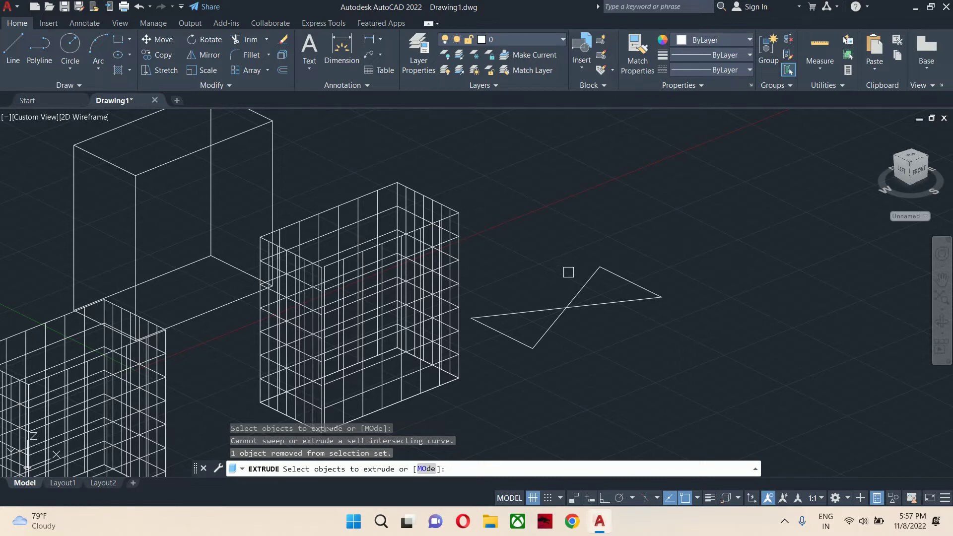
pyautogui.scroll(-4, 538, 262)
pyautogui.scroll(2, 501, 294)
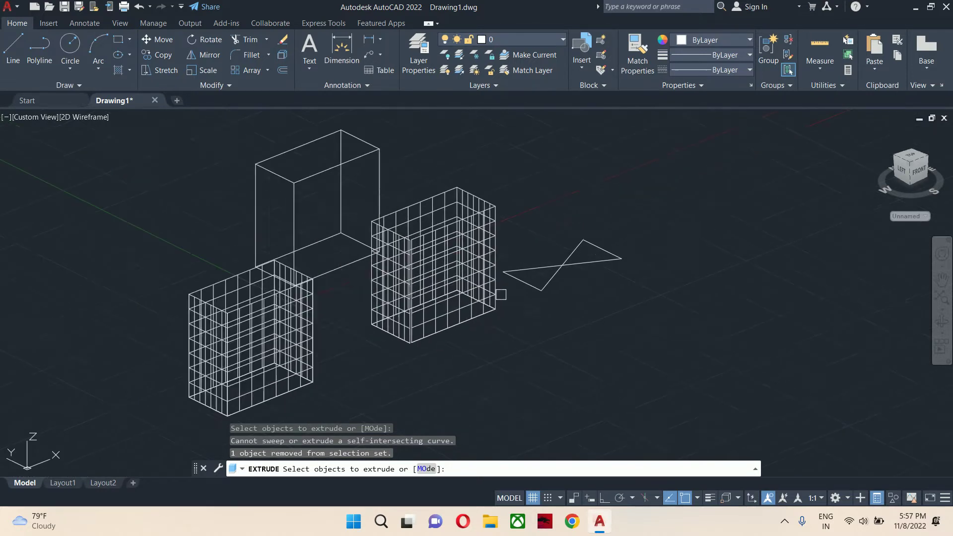
pyautogui.scroll(4, 501, 295)
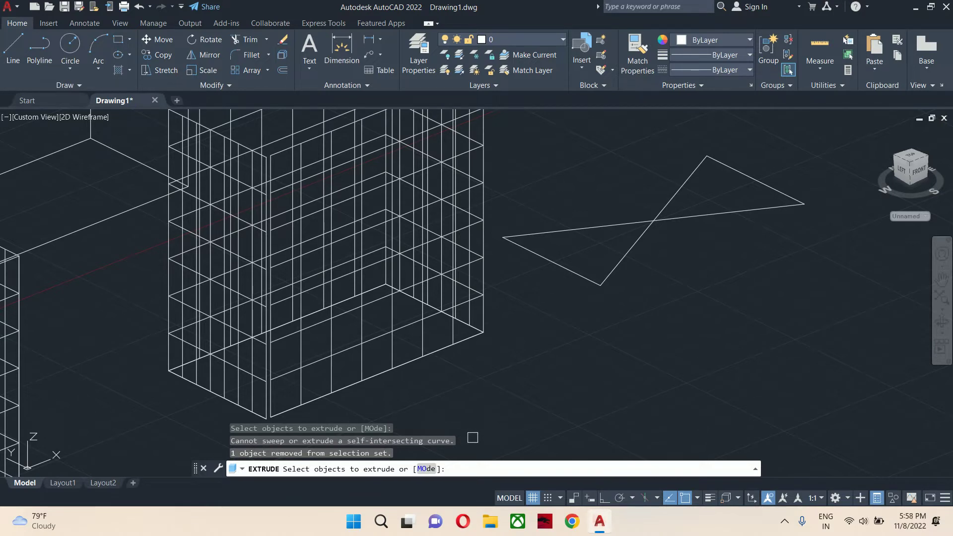
pyautogui.press('Escape')
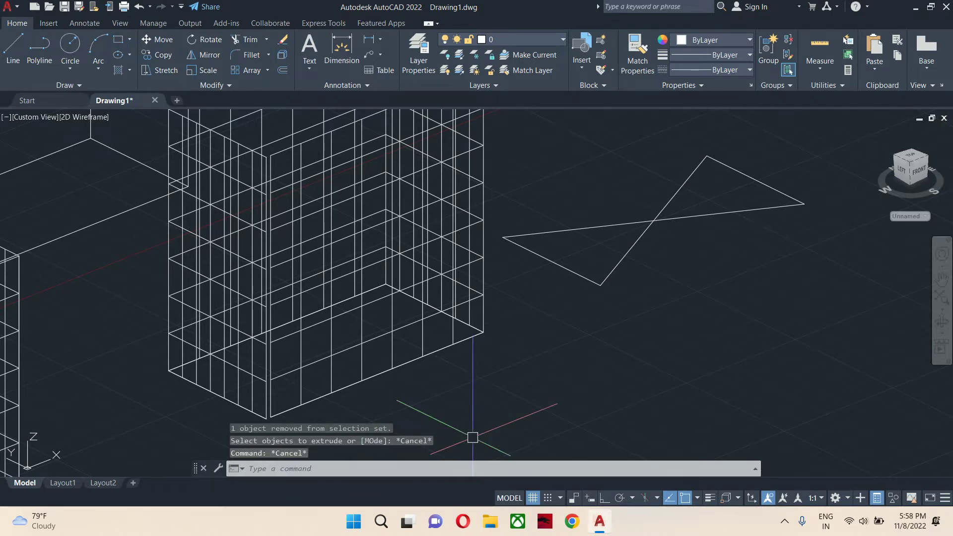
# - Delete the self-crossing bow-tie polyline beside the extruded open outline
pyautogui.scroll(-5, 546, 330)
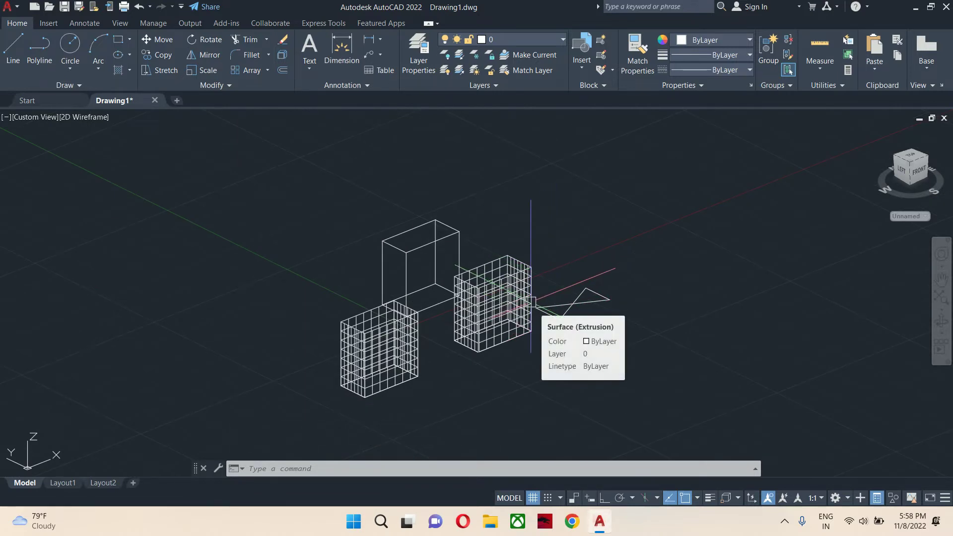
pyautogui.click(552, 299)
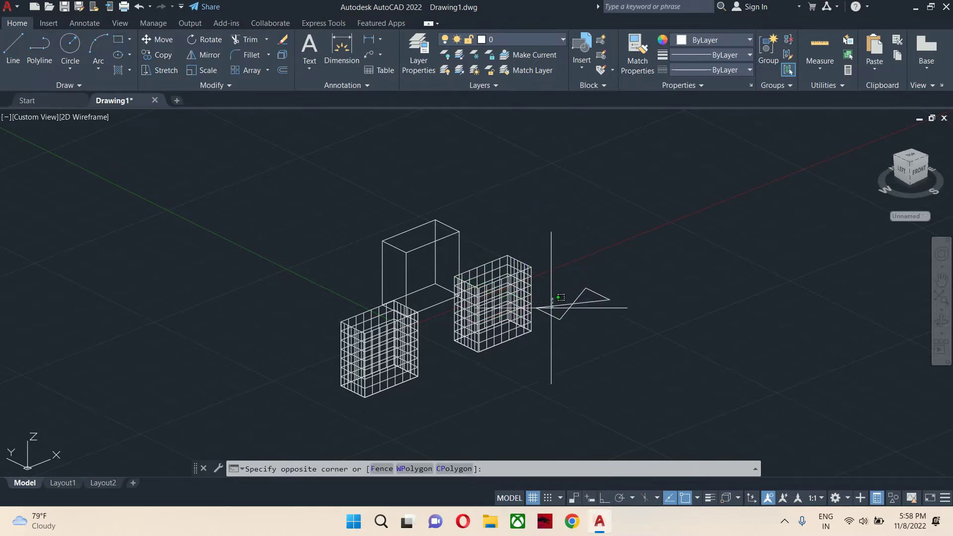
pyautogui.click(549, 312)
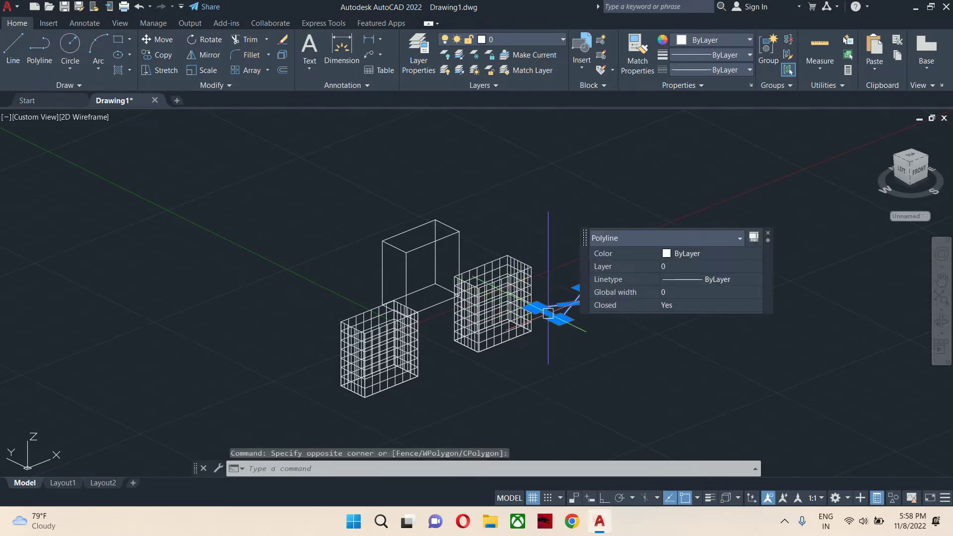
pyautogui.press('Delete')
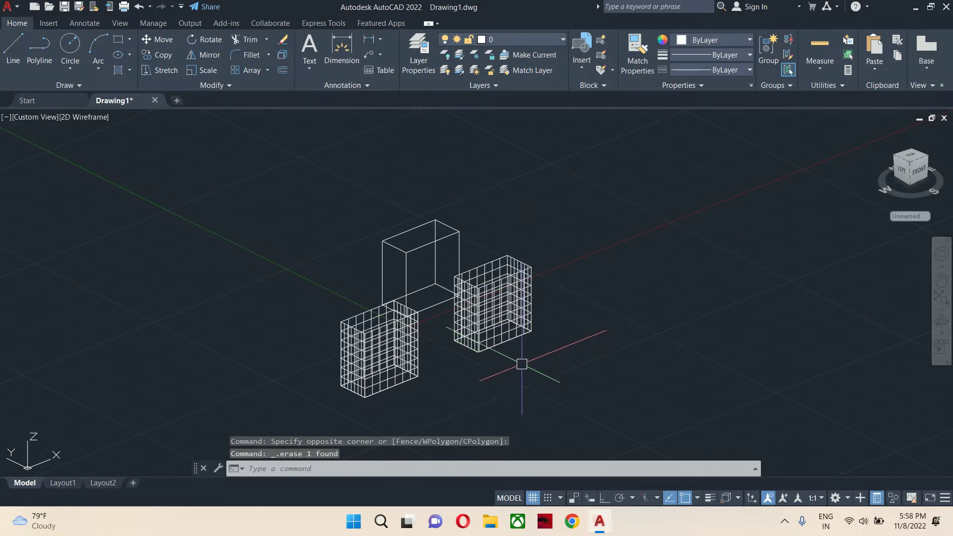
# - Try the Shaded with edges visual style, and set the viewport to Conceptual to compare the extruded shapes from several sides
pyautogui.scroll(2, 522, 363)
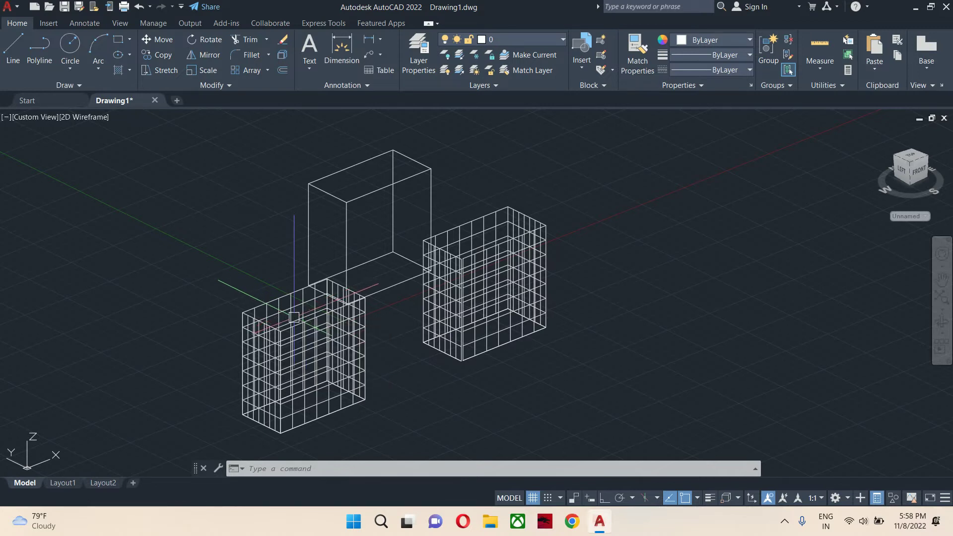
pyautogui.keyDown('shift'); pyautogui.moveTo(394, 365); pyautogui.dragTo(330, 386, button='middle'); pyautogui.keyUp('shift')
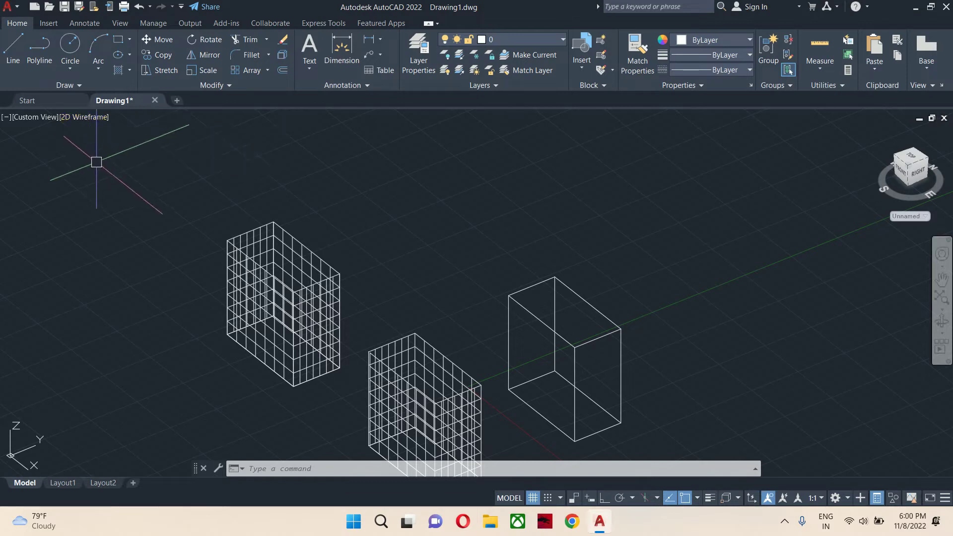
pyautogui.click(100, 117)
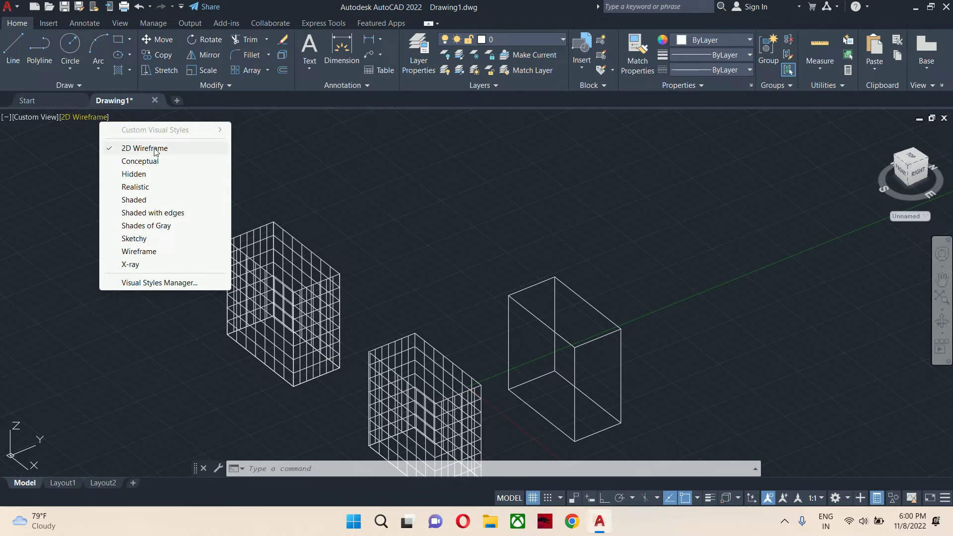
pyautogui.click(142, 212)
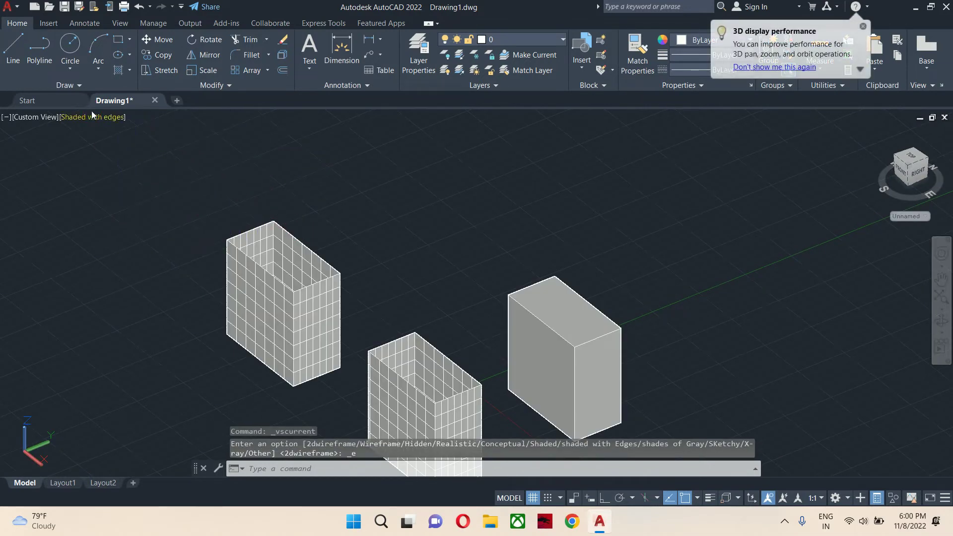
pyautogui.click(92, 117)
pyautogui.click(124, 160)
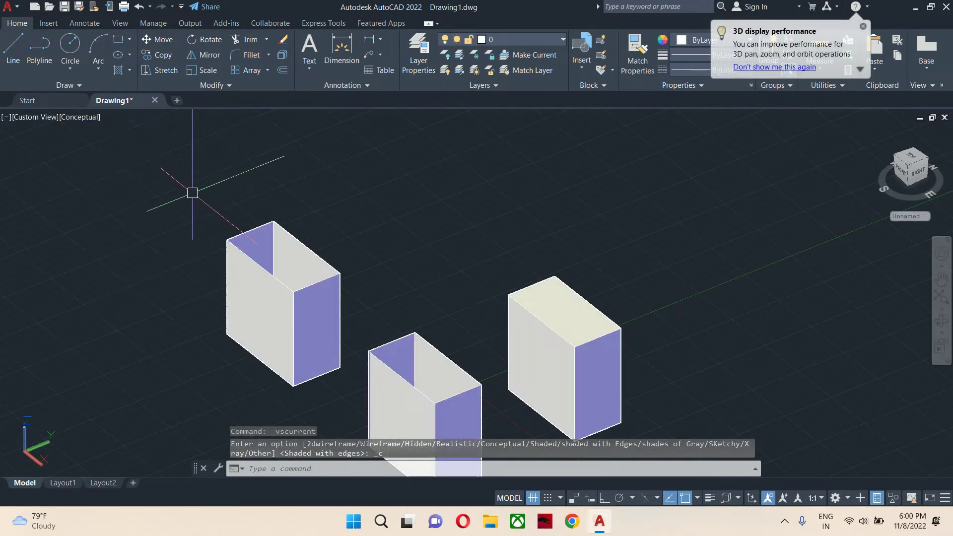
pyautogui.keyDown('shift'); pyautogui.moveTo(450, 198); pyautogui.dragTo(563, 330, button='middle'); pyautogui.keyUp('shift')
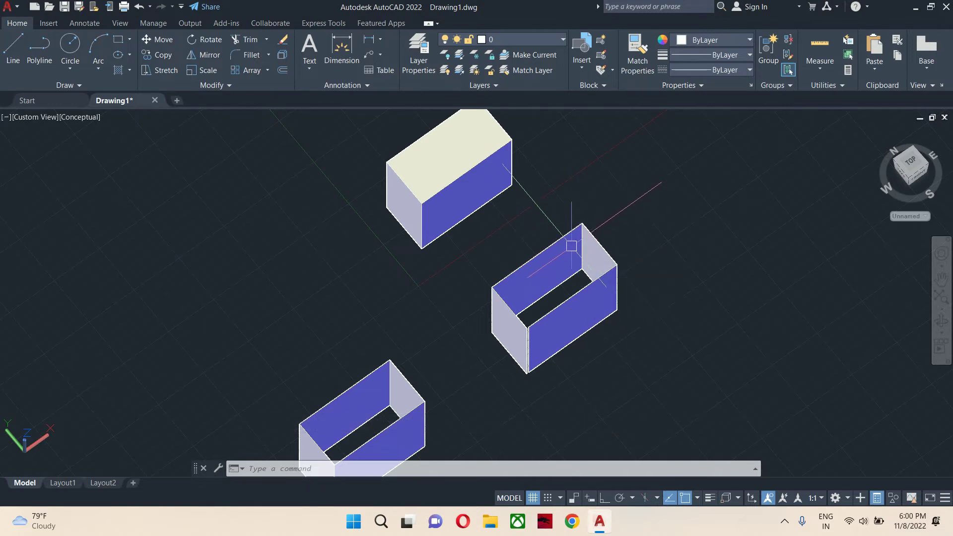
# - Examine the closed solid and hollow extrusions up close, including the open outline's corner gap, and check one hollow shape's surface properties
pyautogui.moveTo(518, 243); pyautogui.dragTo(531, 184, button='middle')
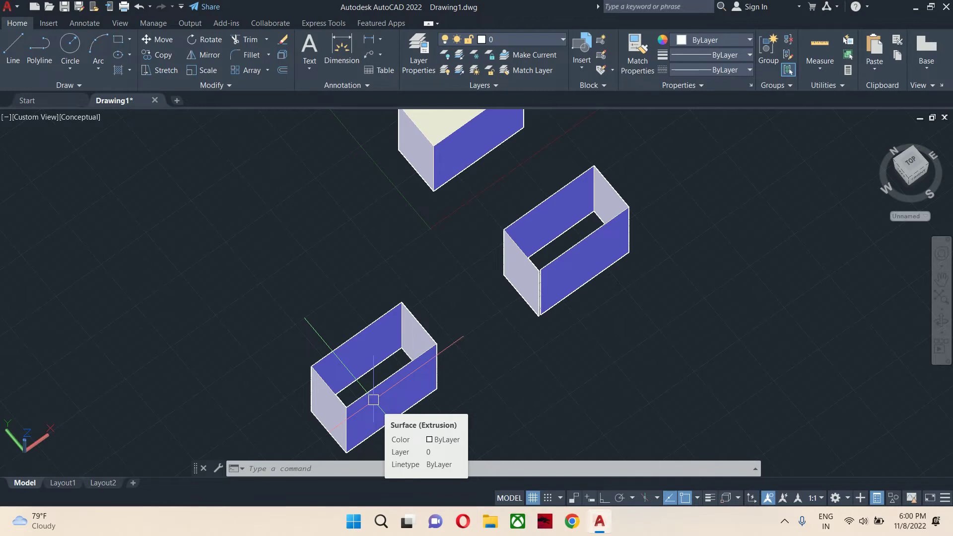
pyautogui.scroll(3, 545, 222)
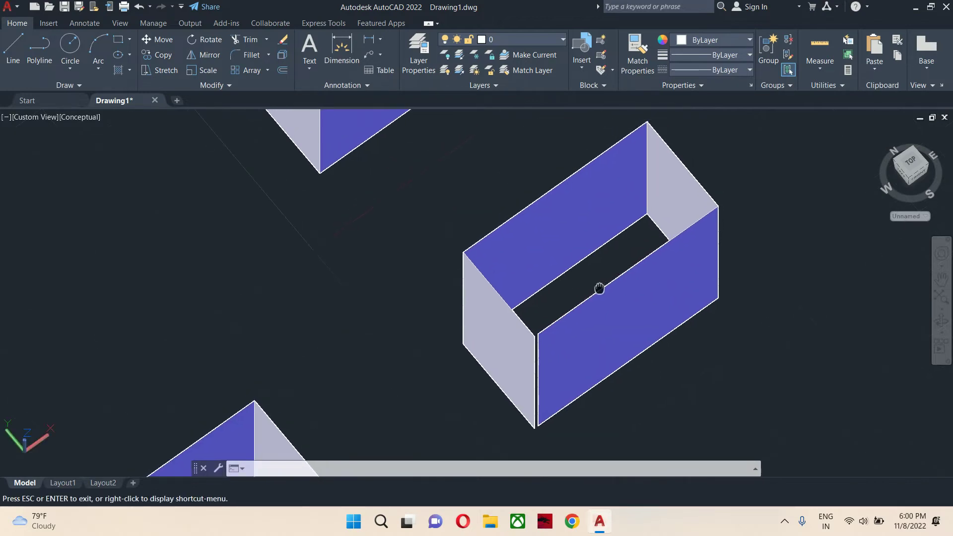
pyautogui.moveTo(600, 287); pyautogui.dragTo(553, 345, button='middle')
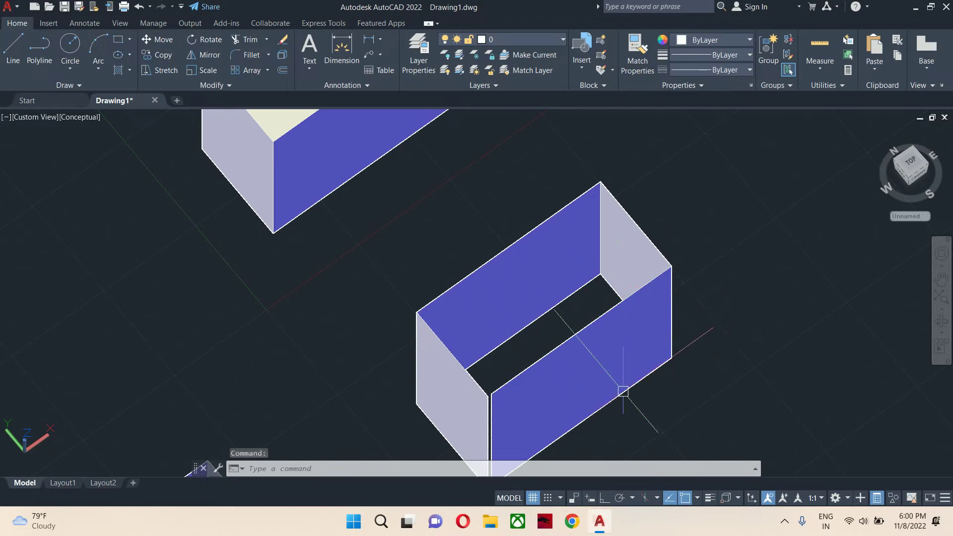
pyautogui.scroll(3, 506, 451)
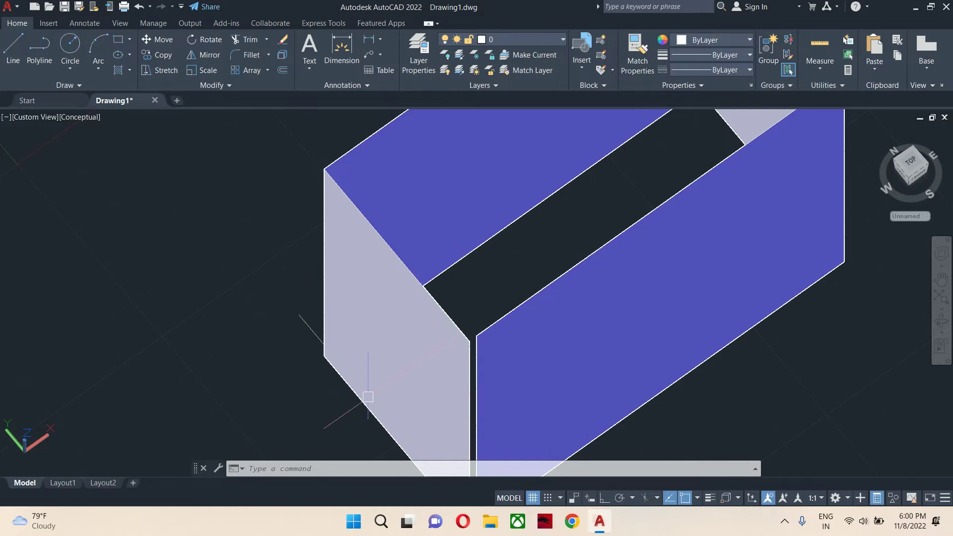
pyautogui.scroll(-4, 368, 389)
pyautogui.scroll(-5, 630, 269)
pyautogui.scroll(4, 613, 230)
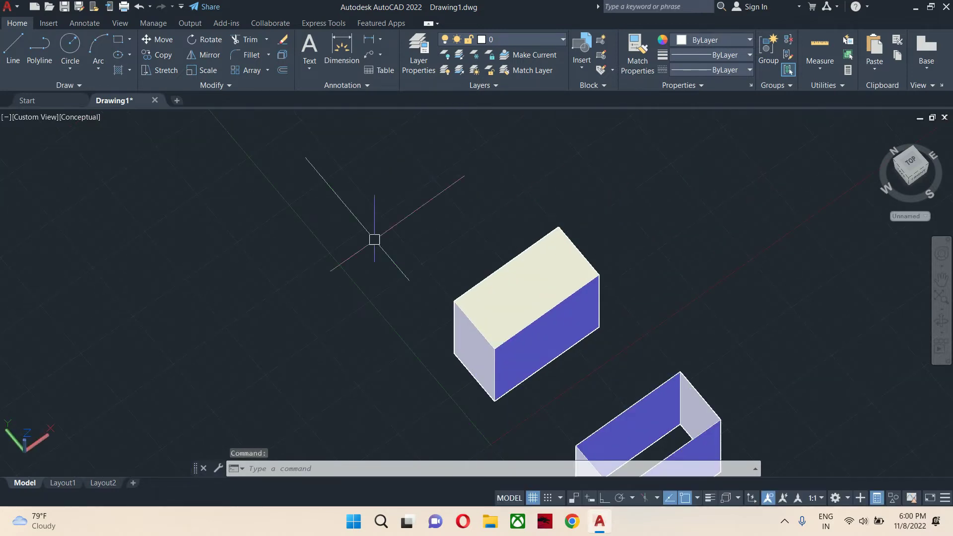
pyautogui.scroll(-5, 665, 209)
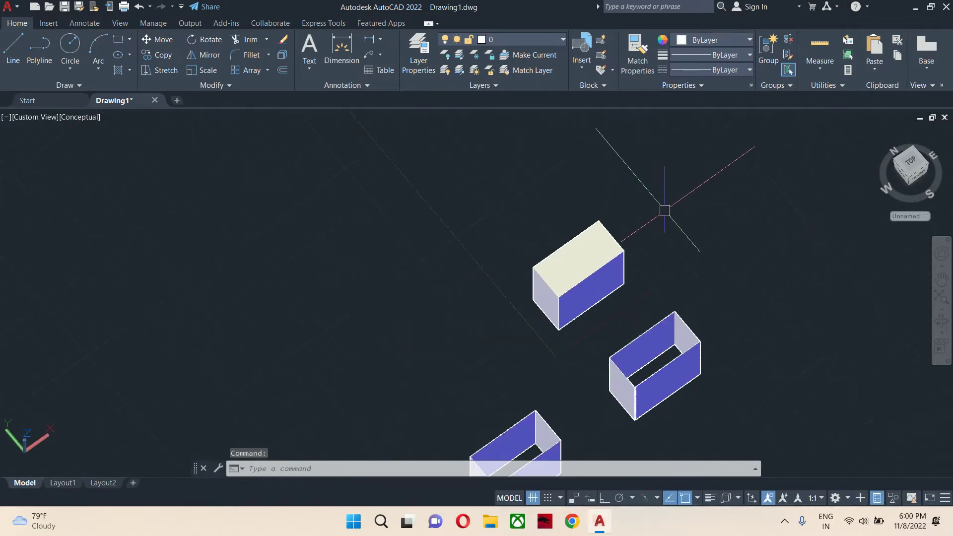
pyautogui.scroll(3, 653, 316)
pyautogui.click(557, 299)
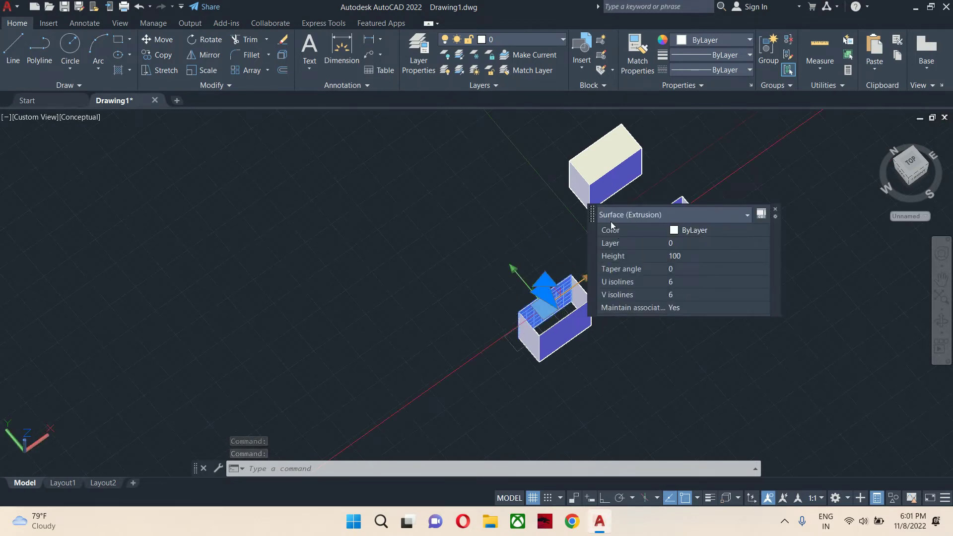
pyautogui.press('Escape')
# - Delete all the extruded shapes from the drawing at once
pyautogui.scroll(-5, 794, 357)
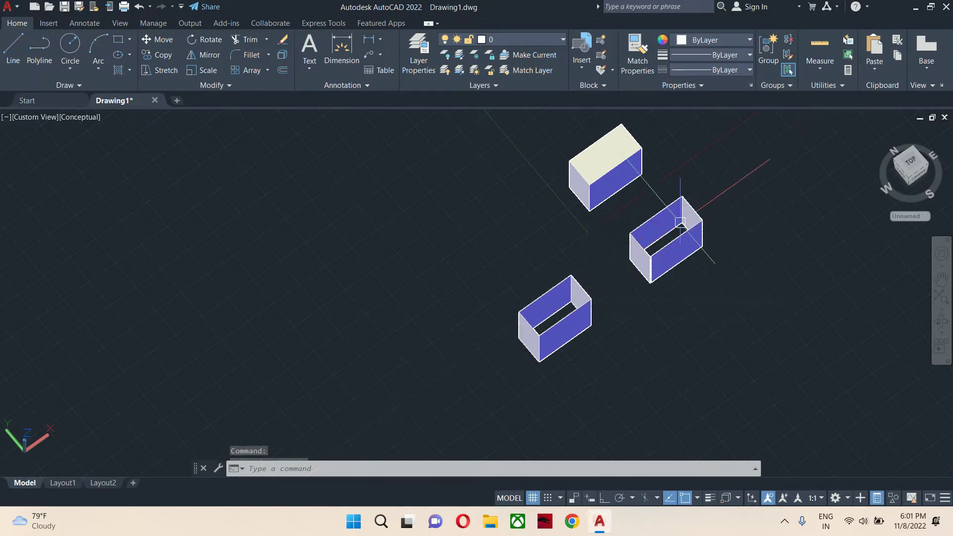
pyautogui.click(799, 362)
pyautogui.click(556, 165)
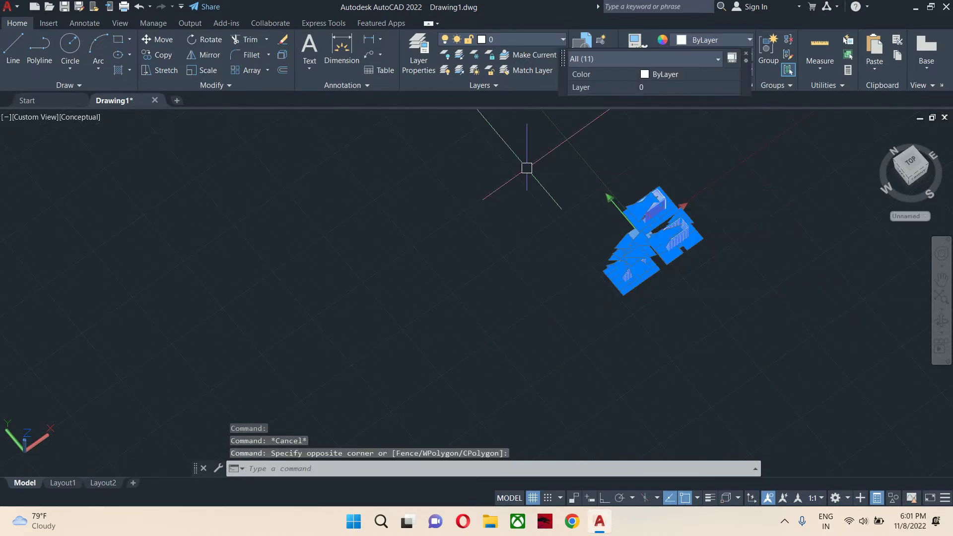
pyautogui.press('Delete')
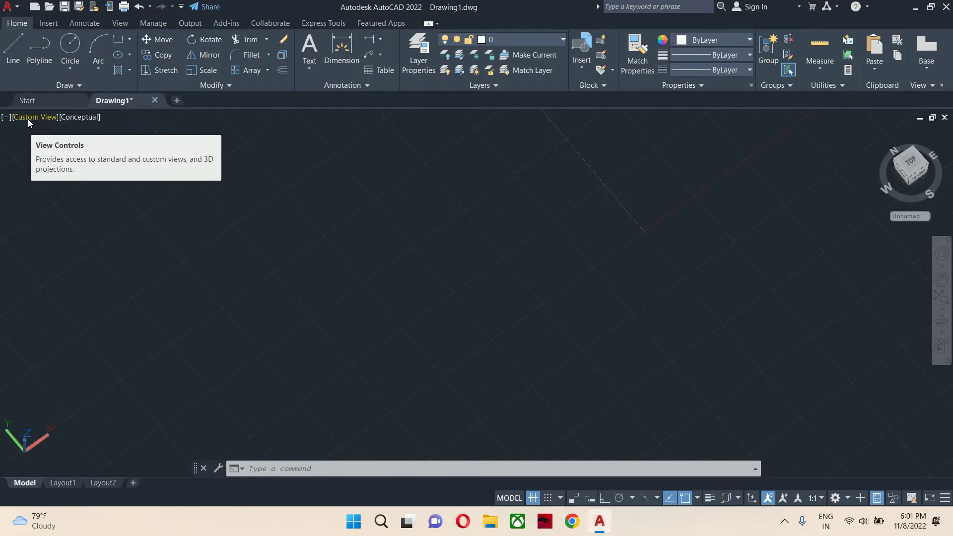
# - Open Paint and set up the Pencil tool with a thicker line on the blank canvas
pyautogui.press('super')
pyautogui.write('pai')
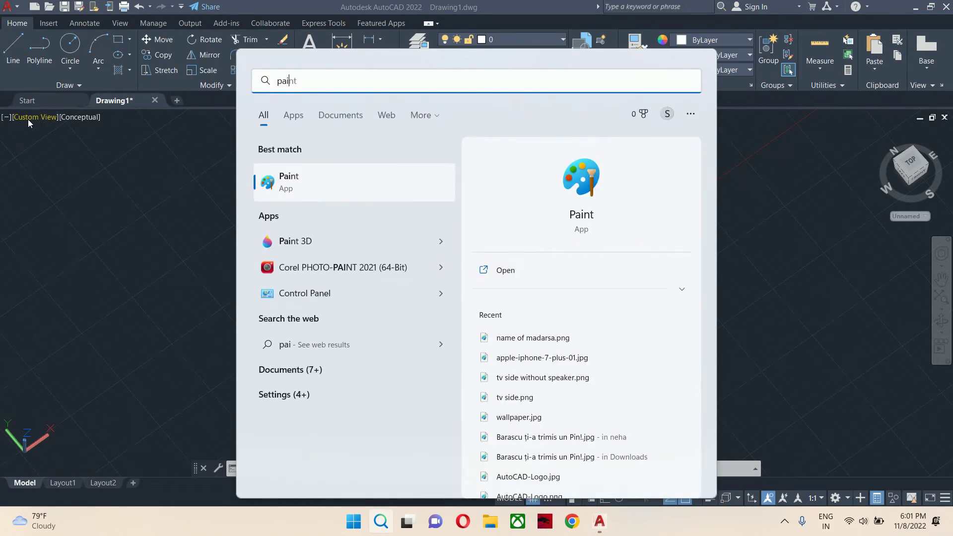
pyautogui.press('Return')
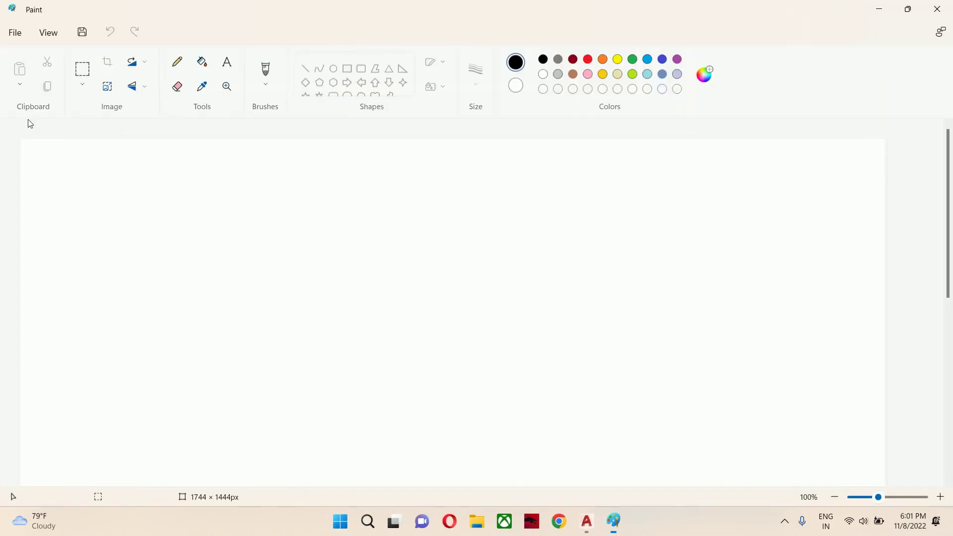
pyautogui.click(176, 61)
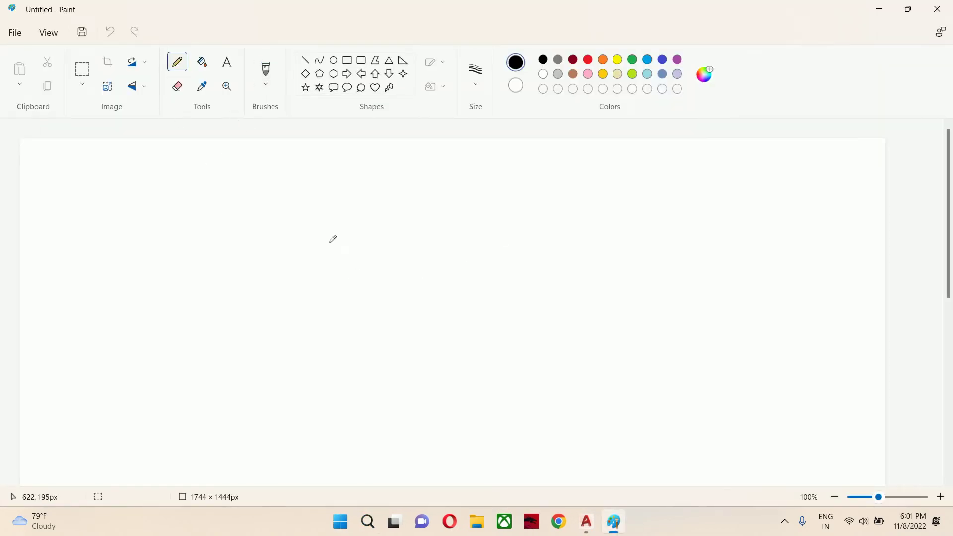
pyautogui.moveTo(329, 234); pyautogui.dragTo(324, 368)
pyautogui.hotkey('ctrl', 'z')
pyautogui.click(477, 81)
pyautogui.click(483, 189)
# - Sketch a staircase plan as a tall rectangle divided into eight steps by seven horizontal lines
pyautogui.moveTo(194, 177); pyautogui.dragTo(194, 355)
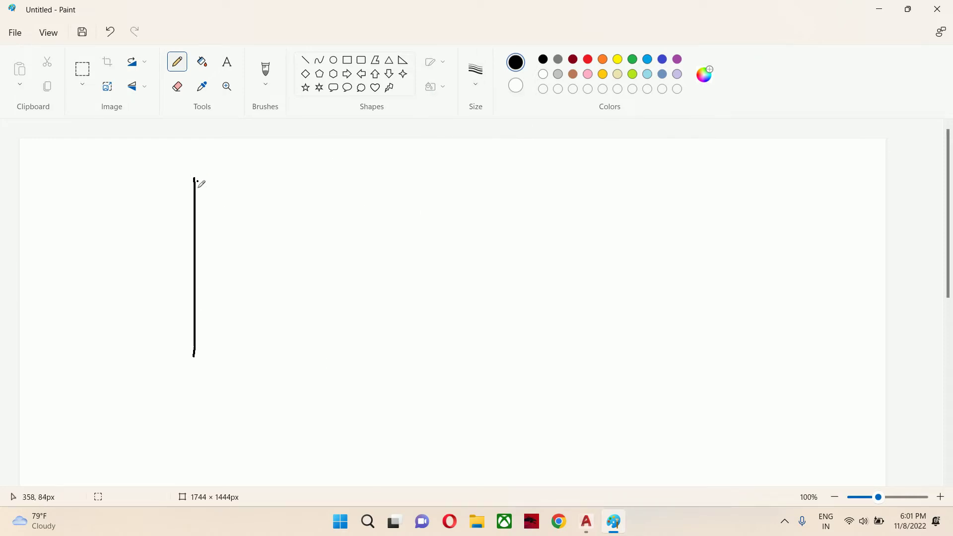
pyautogui.moveTo(197, 180)
pyautogui.mouseDown()
pyautogui.moveTo(270, 181)
pyautogui.moveTo(284, 256)
pyautogui.moveTo(278, 361)
pyautogui.moveTo(200, 359)
pyautogui.moveTo(284, 343)
pyautogui.mouseUp()
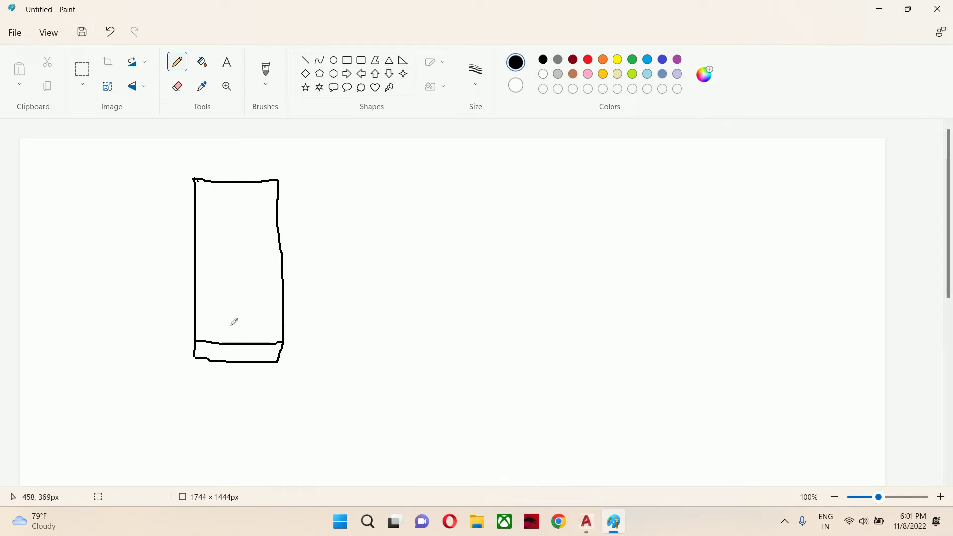
pyautogui.moveTo(197, 320); pyautogui.dragTo(289, 325)
pyautogui.moveTo(194, 292); pyautogui.dragTo(288, 296)
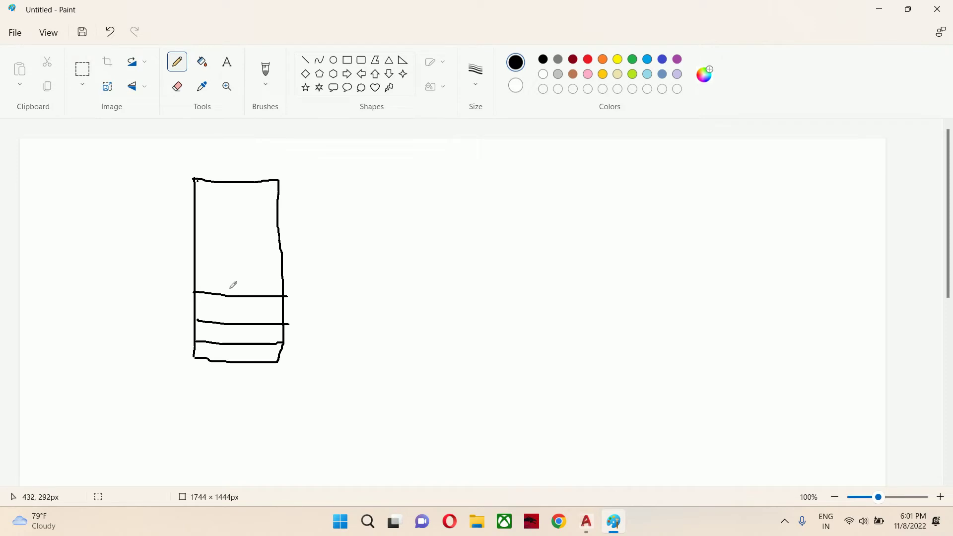
pyautogui.moveTo(197, 271); pyautogui.dragTo(282, 277)
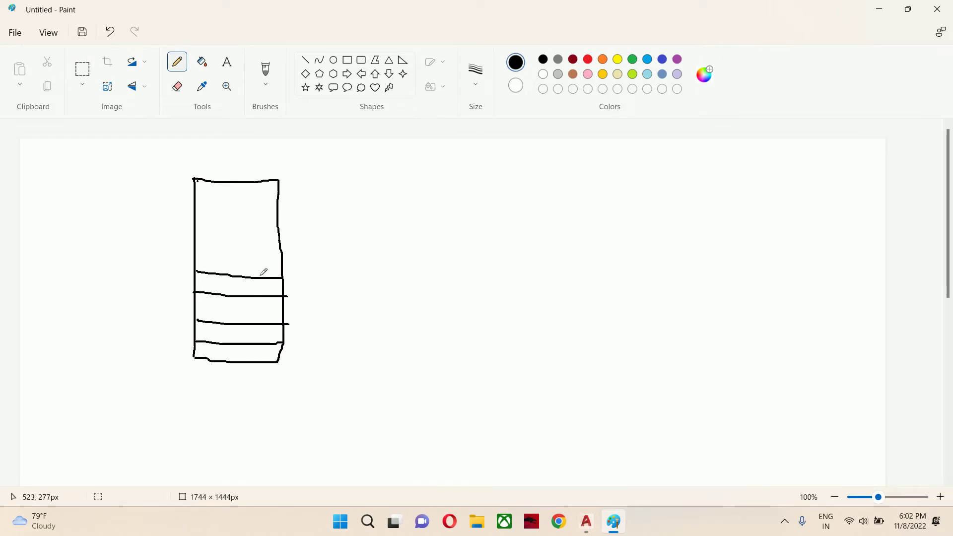
pyautogui.moveTo(198, 248)
pyautogui.mouseDown()
pyautogui.moveTo(273, 251)
pyautogui.moveTo(289, 230)
pyautogui.mouseUp()
pyautogui.moveTo(197, 205); pyautogui.dragTo(283, 205)
# - Sketch a long 3D block in perspective beside the staircase plan, with its end face, long side and top
pyautogui.moveTo(407, 300); pyautogui.dragTo(441, 329)
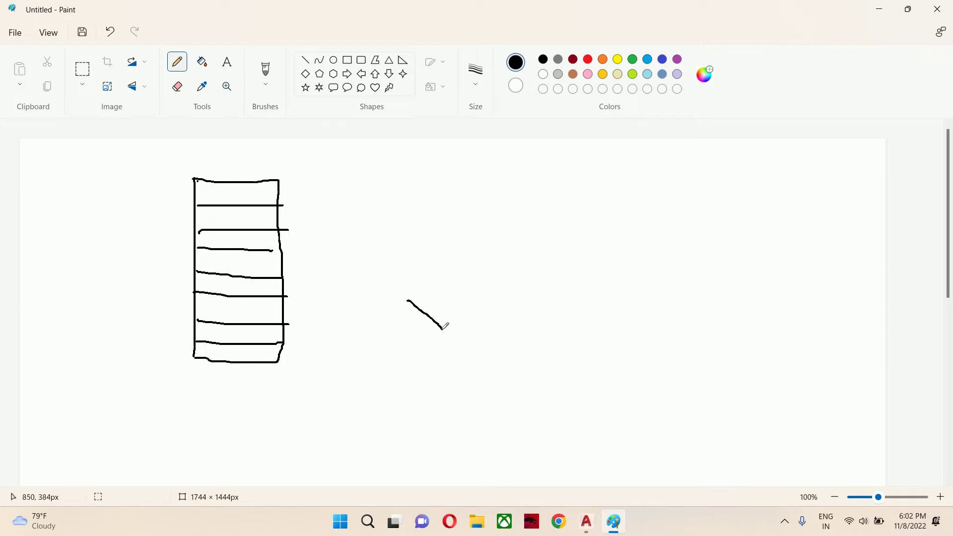
pyautogui.moveTo(404, 294)
pyautogui.mouseDown()
pyautogui.moveTo(403, 268)
pyautogui.moveTo(443, 293)
pyautogui.moveTo(443, 328)
pyautogui.mouseUp()
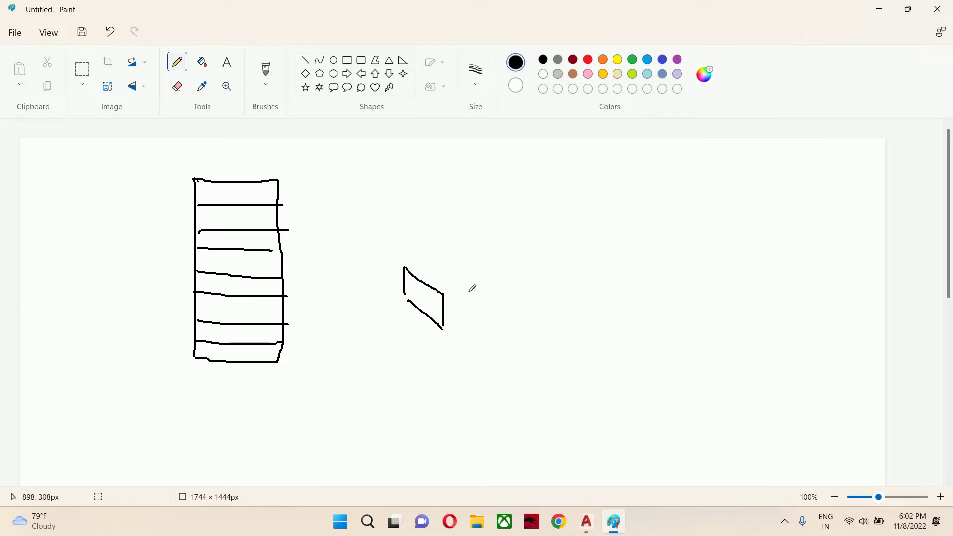
pyautogui.moveTo(461, 286); pyautogui.dragTo(591, 229)
pyautogui.moveTo(450, 327)
pyautogui.mouseDown()
pyautogui.moveTo(596, 279)
pyautogui.moveTo(592, 221)
pyautogui.mouseUp()
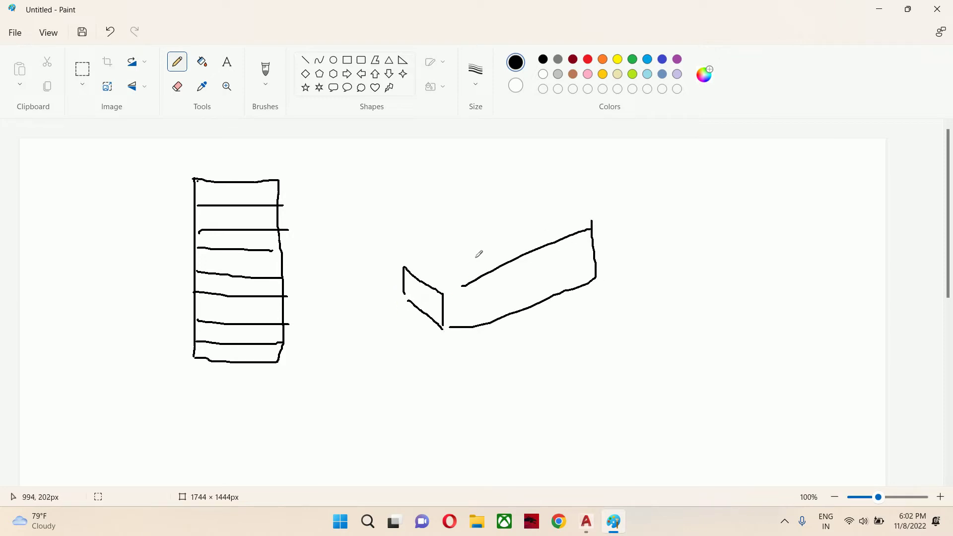
pyautogui.moveTo(405, 268)
pyautogui.mouseDown()
pyautogui.moveTo(545, 212)
pyautogui.moveTo(567, 232)
pyautogui.mouseUp()
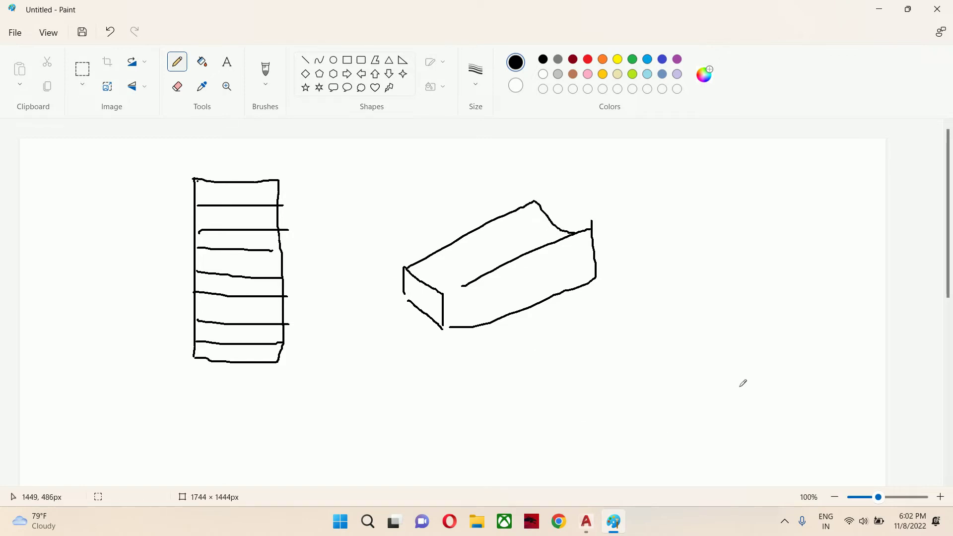
# - Sketch the staircase's side profile below the block, with ground line, sloping underside, descending steps and a flat upper landing
pyautogui.scroll(-2, 614, 368)
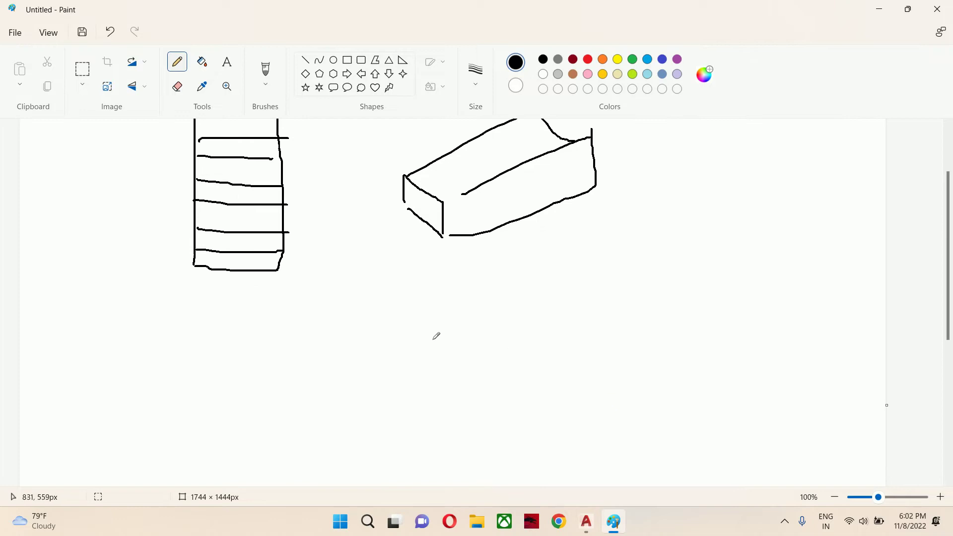
pyautogui.moveTo(494, 325)
pyautogui.mouseDown()
pyautogui.moveTo(619, 430)
pyautogui.moveTo(423, 424)
pyautogui.mouseUp()
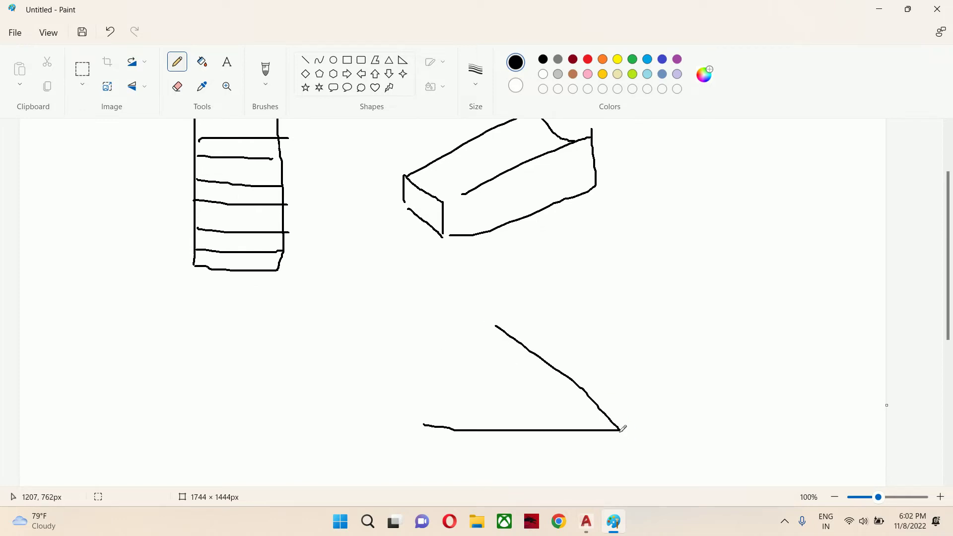
pyautogui.moveTo(620, 430)
pyautogui.mouseDown()
pyautogui.moveTo(651, 428)
pyautogui.moveTo(671, 393)
pyautogui.moveTo(640, 394)
pyautogui.moveTo(639, 368)
pyautogui.moveTo(605, 367)
pyautogui.moveTo(576, 342)
pyautogui.mouseUp()
pyautogui.moveTo(571, 309)
pyautogui.mouseDown()
pyautogui.moveTo(527, 308)
pyautogui.moveTo(526, 274)
pyautogui.moveTo(393, 275)
pyautogui.moveTo(393, 308)
pyautogui.moveTo(501, 327)
pyautogui.mouseUp()
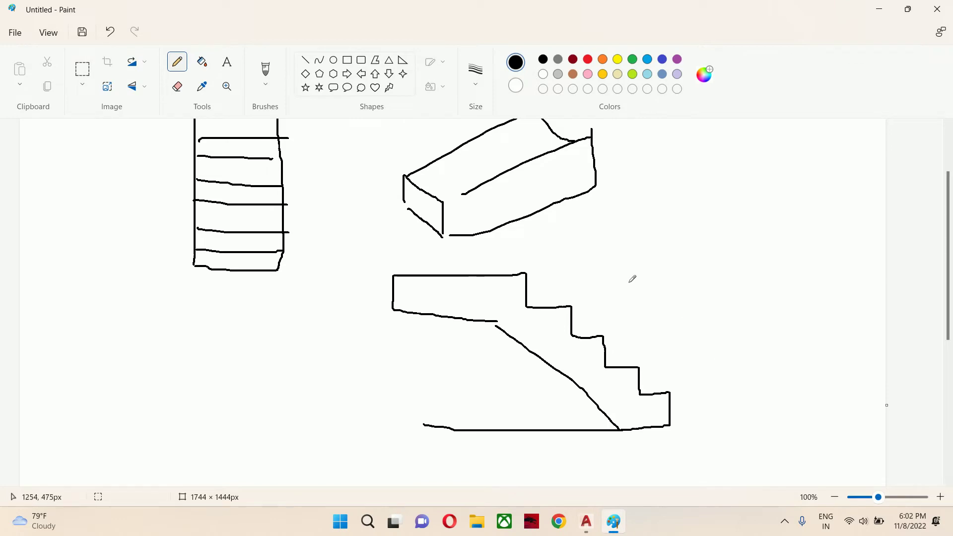
# - Shade the lowest step of the staircase plan and add edge strokes to the long side of the 3D block
pyautogui.scroll(3, 496, 253)
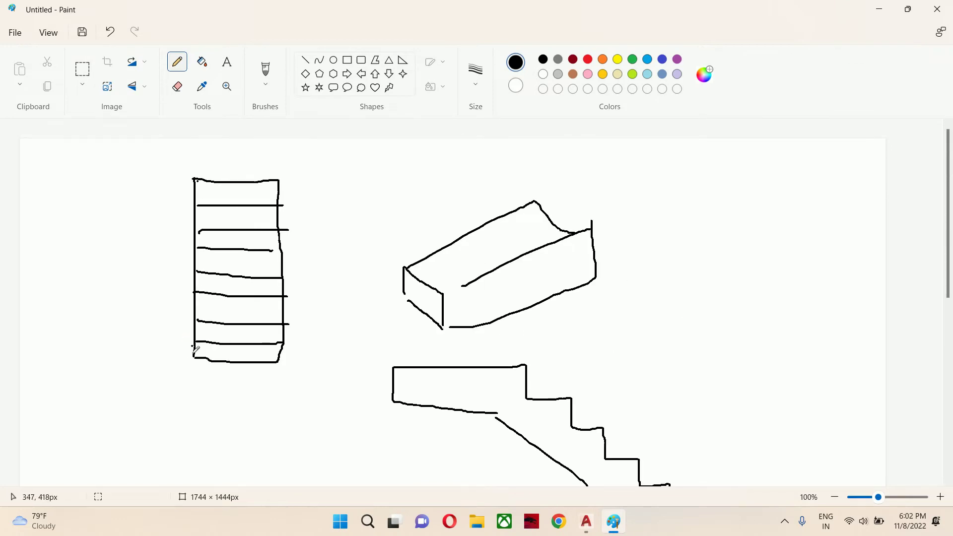
pyautogui.moveTo(194, 353)
pyautogui.mouseDown()
pyautogui.moveTo(274, 346)
pyautogui.moveTo(256, 357)
pyautogui.mouseUp()
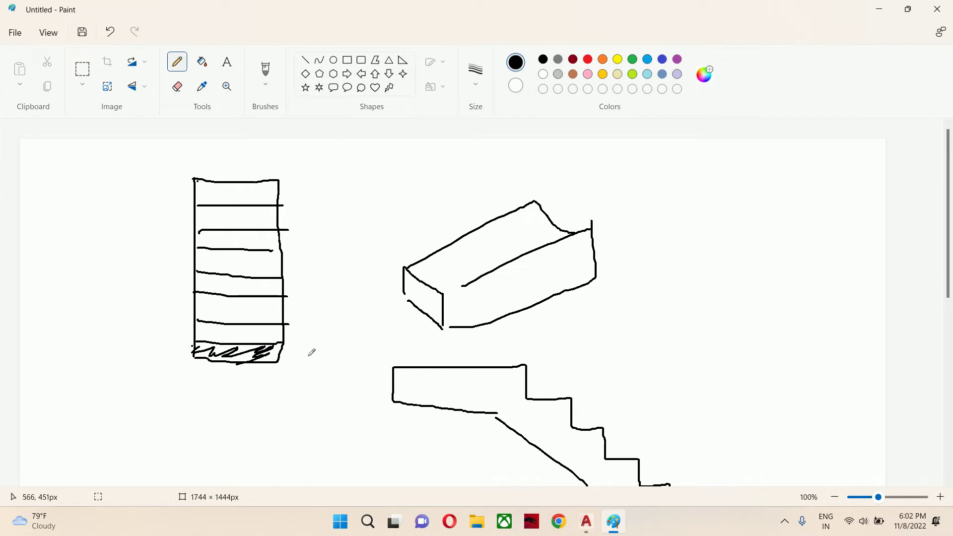
pyautogui.scroll(-3, 297, 294)
pyautogui.scroll(3, 287, 298)
pyautogui.moveTo(458, 292)
pyautogui.mouseDown()
pyautogui.moveTo(588, 251)
pyautogui.moveTo(541, 298)
pyautogui.moveTo(460, 303)
pyautogui.moveTo(590, 246)
pyautogui.moveTo(558, 297)
pyautogui.moveTo(533, 298)
pyautogui.mouseUp()
pyautogui.scroll(-3, 645, 258)
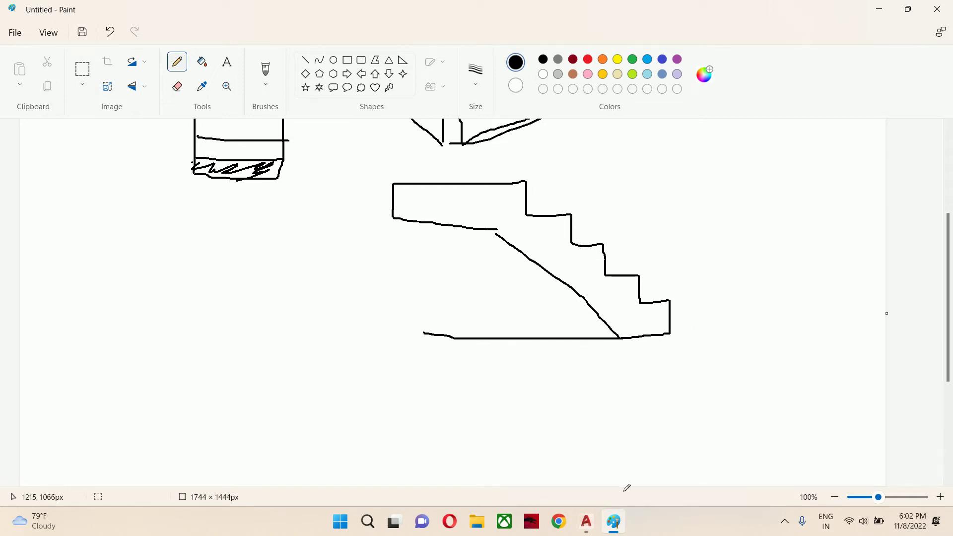
# - Switch back to AutoCAD and set the empty drawing's viewport to the Left view
pyautogui.click(587, 524)
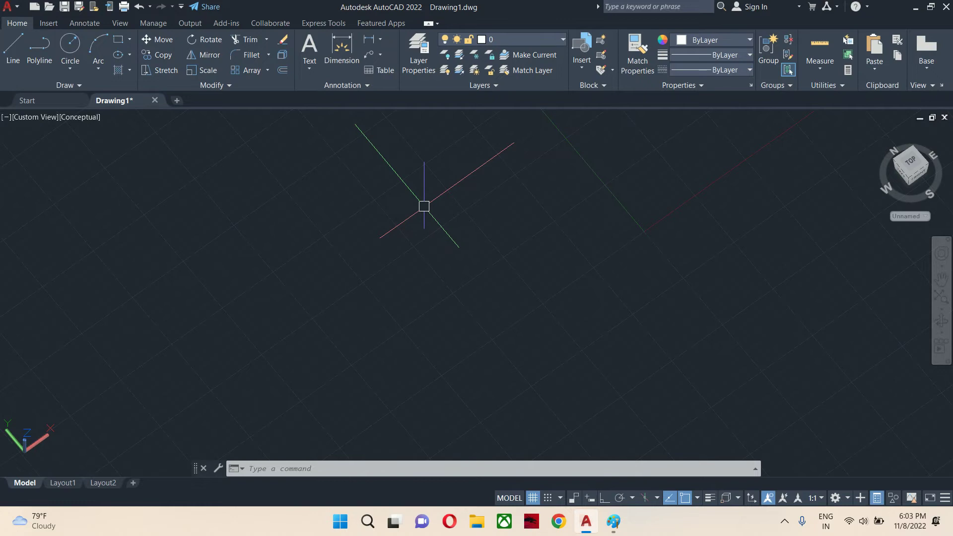
pyautogui.click(43, 117)
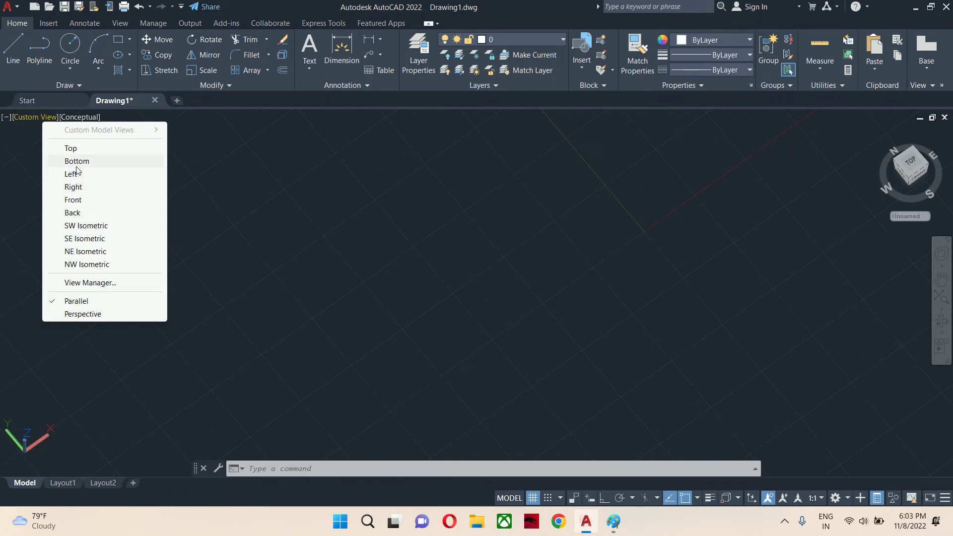
pyautogui.click(76, 166)
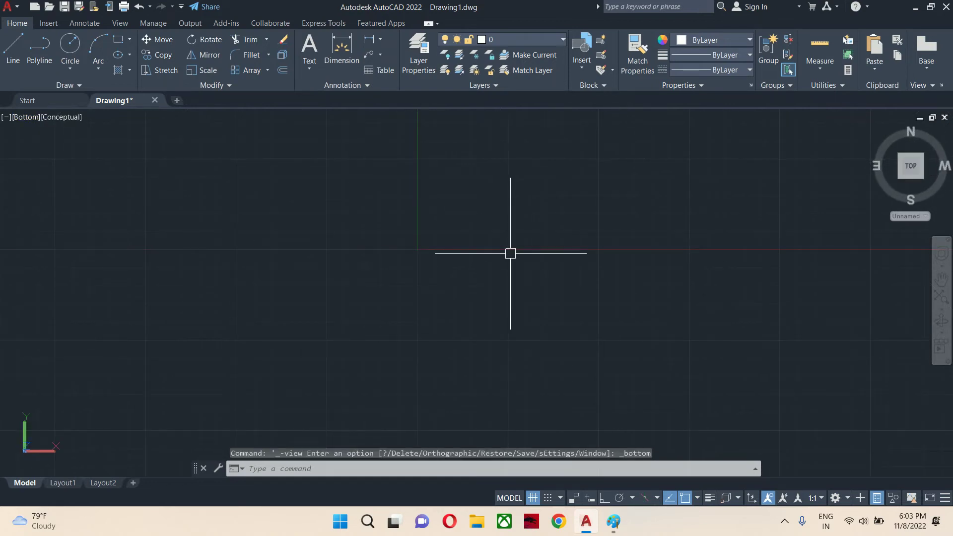
pyautogui.write('1')
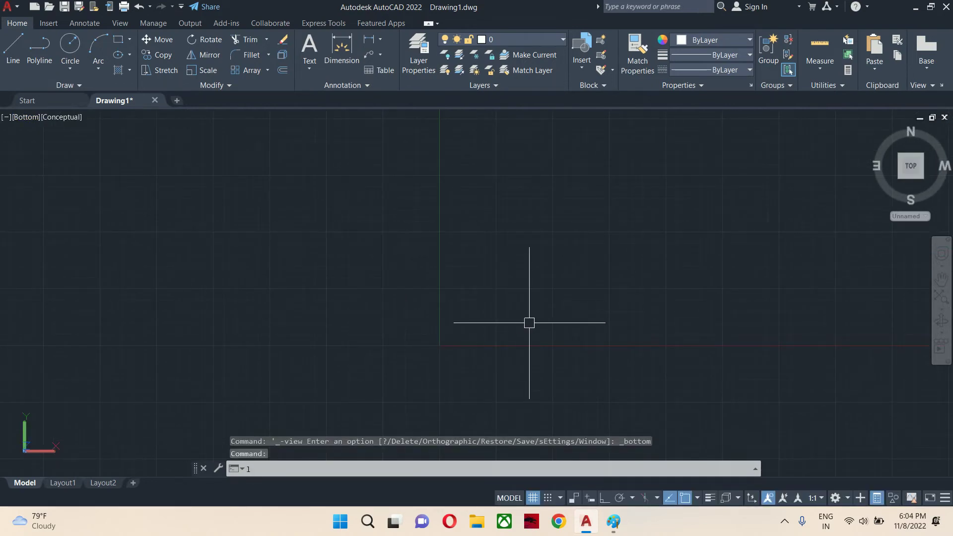
pyautogui.press('Escape')
pyautogui.press('Escape')
pyautogui.click(31, 119)
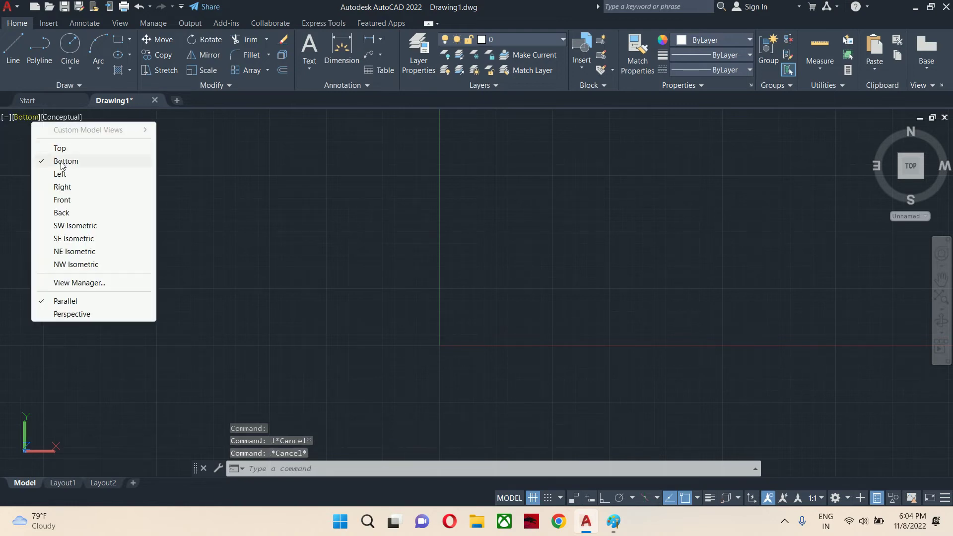
pyautogui.click(72, 174)
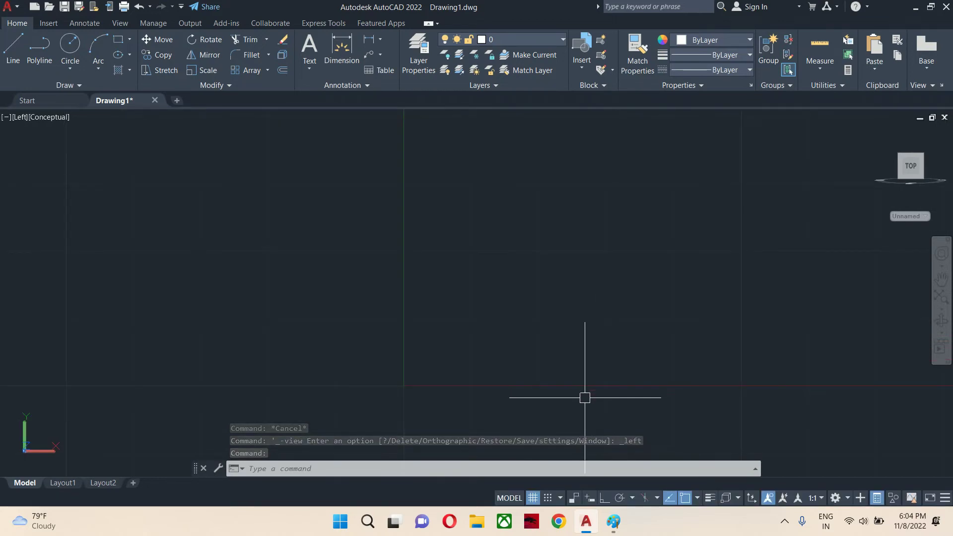
# - Switch to Paint and label the lowest step of the side profile with arrows reading "Traid" and "Rizer"
pyautogui.click(613, 522)
pyautogui.moveTo(678, 321)
pyautogui.mouseDown()
pyautogui.moveTo(734, 253)
pyautogui.moveTo(743, 281)
pyautogui.moveTo(744, 263)
pyautogui.moveTo(765, 286)
pyautogui.moveTo(780, 254)
pyautogui.moveTo(798, 263)
pyautogui.mouseUp()
pyautogui.moveTo(651, 301)
pyautogui.mouseDown()
pyautogui.moveTo(676, 222)
pyautogui.moveTo(675, 233)
pyautogui.mouseUp()
pyautogui.moveTo(690, 190)
pyautogui.mouseDown()
pyautogui.moveTo(695, 209)
pyautogui.moveTo(717, 208)
pyautogui.moveTo(730, 186)
pyautogui.moveTo(744, 198)
pyautogui.moveTo(754, 180)
pyautogui.moveTo(744, 172)
pyautogui.mouseUp()
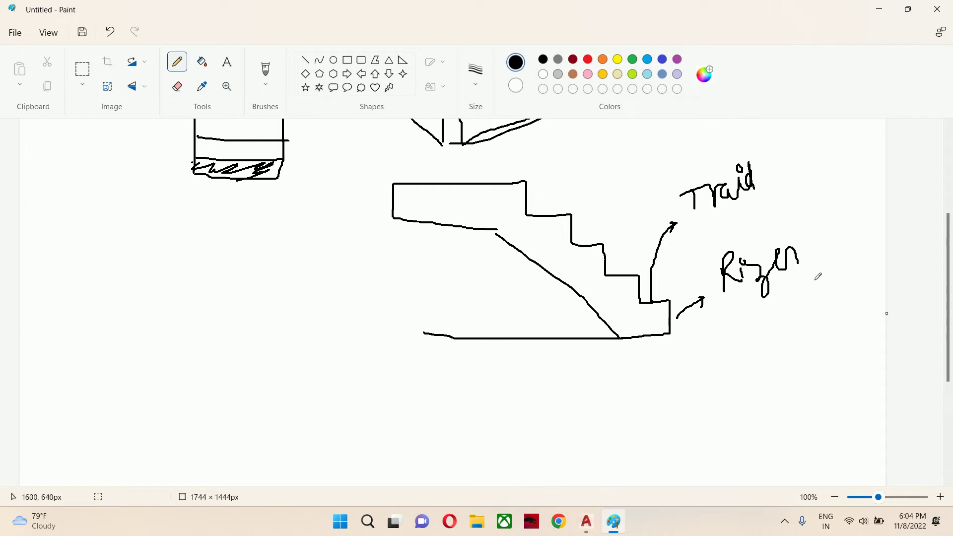
# - Write the step dimensions beside the labels: 6" for the riser and 10" for the tread
pyautogui.moveTo(814, 245); pyautogui.dragTo(828, 234)
pyautogui.moveTo(868, 204)
pyautogui.mouseDown()
pyautogui.moveTo(843, 246)
pyautogui.moveTo(872, 223)
pyautogui.mouseUp()
pyautogui.moveTo(759, 164)
pyautogui.mouseDown()
pyautogui.moveTo(775, 154)
pyautogui.moveTo(771, 169)
pyautogui.moveTo(789, 158)
pyautogui.mouseUp()
pyautogui.moveTo(791, 143)
pyautogui.mouseDown()
pyautogui.moveTo(794, 165)
pyautogui.moveTo(819, 159)
pyautogui.mouseUp()
pyautogui.moveTo(818, 130)
pyautogui.mouseDown()
pyautogui.moveTo(818, 158)
pyautogui.moveTo(823, 144)
pyautogui.mouseUp()
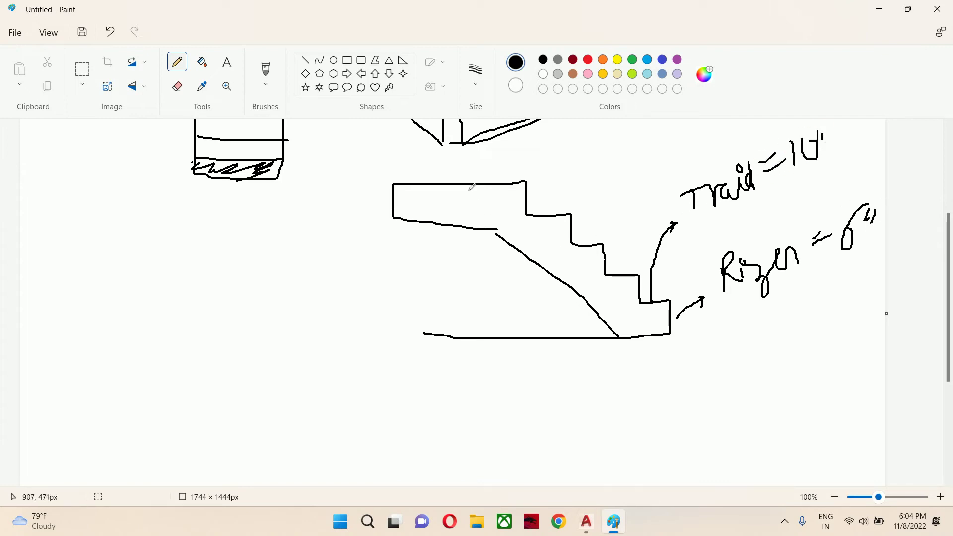
# - Mark the landing slab's thickness in the side profile with a double-headed arrow labelled 6"
pyautogui.moveTo(468, 184)
pyautogui.mouseDown()
pyautogui.moveTo(460, 227)
pyautogui.moveTo(452, 216)
pyautogui.moveTo(468, 213)
pyautogui.moveTo(468, 184)
pyautogui.mouseUp()
pyautogui.moveTo(467, 185)
pyautogui.mouseDown()
pyautogui.moveTo(482, 210)
pyautogui.moveTo(493, 199)
pyautogui.mouseUp()
pyautogui.moveTo(506, 193); pyautogui.dragTo(505, 198)
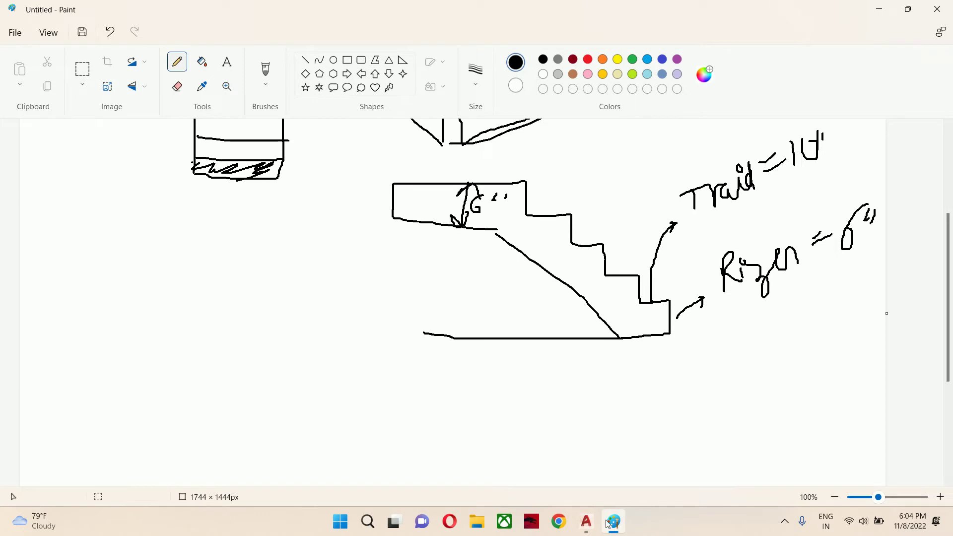
# - Switch to AutoCAD and, with Ortho on, draw a vertical line 6 units upward as the first step's riser
pyautogui.click(586, 522)
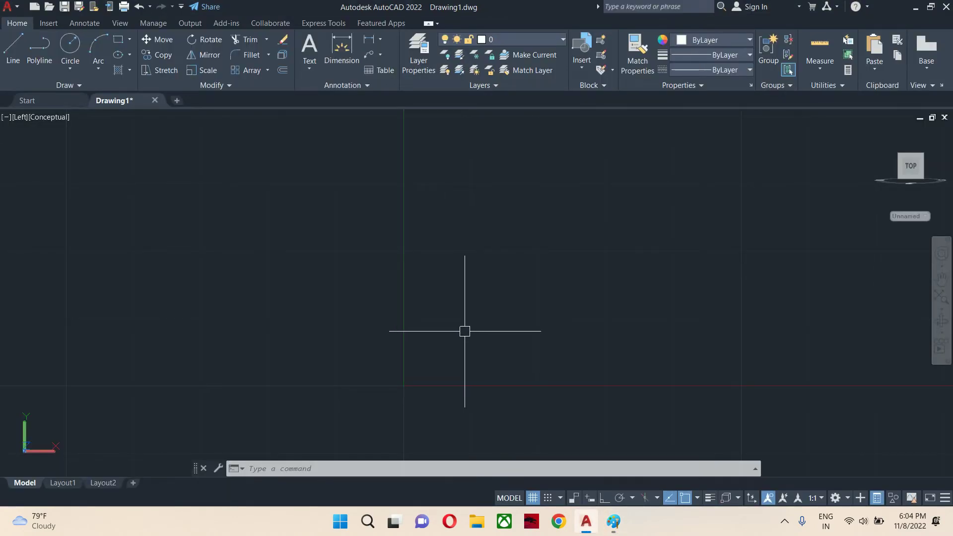
pyautogui.write('l')
pyautogui.press('Return')
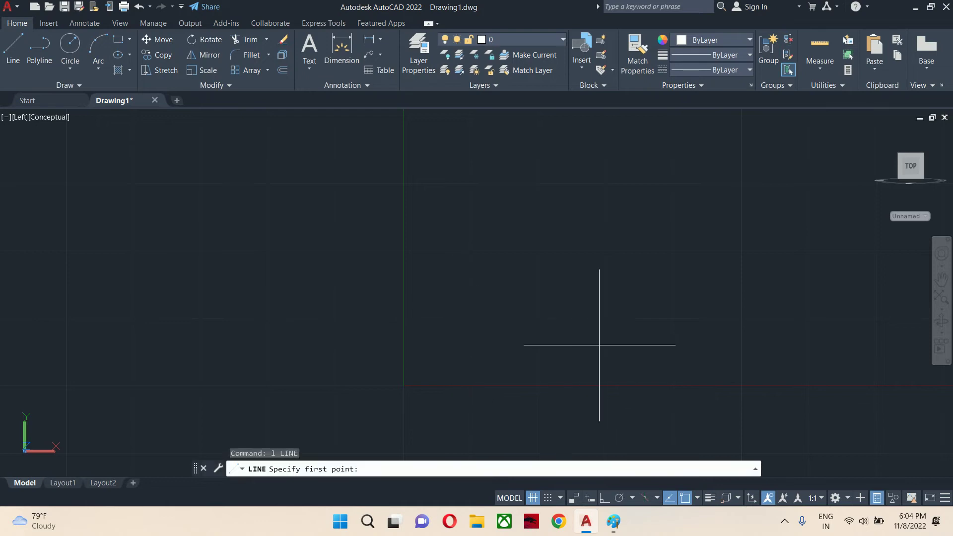
pyautogui.click(667, 323)
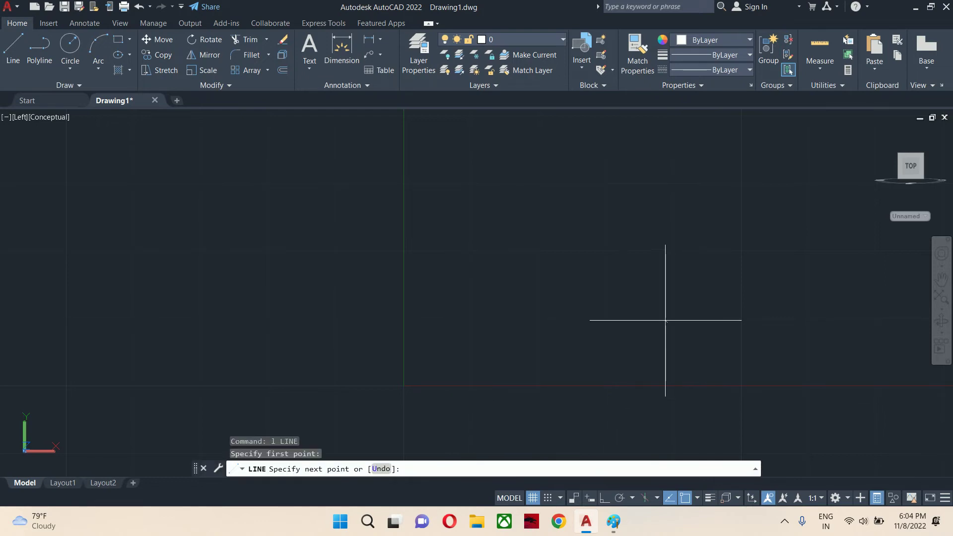
pyautogui.click(602, 498)
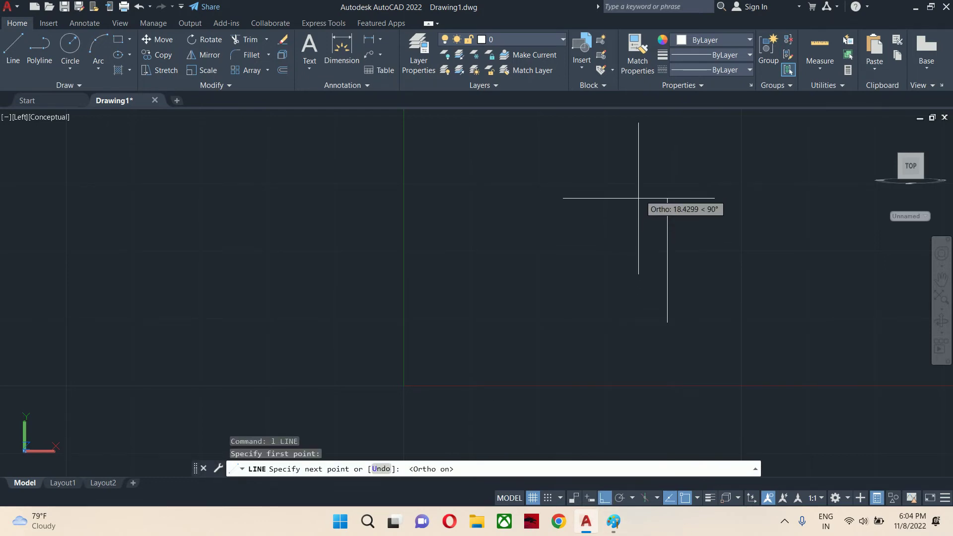
pyautogui.write('6')
pyautogui.press('Return')
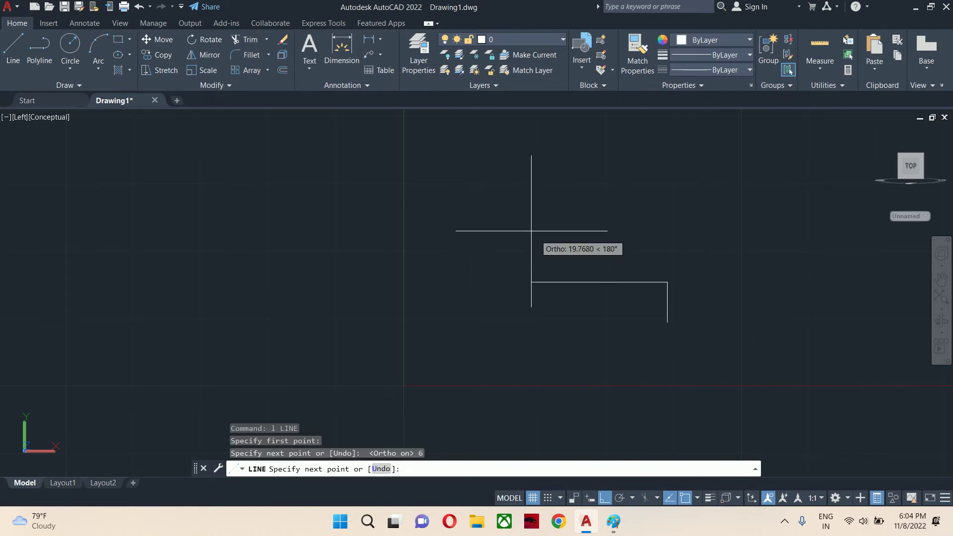
# - Continue the step profile with a 10-unit horizontal tread and a 6-unit line down from its far end
pyautogui.write('10')
pyautogui.press('Return')
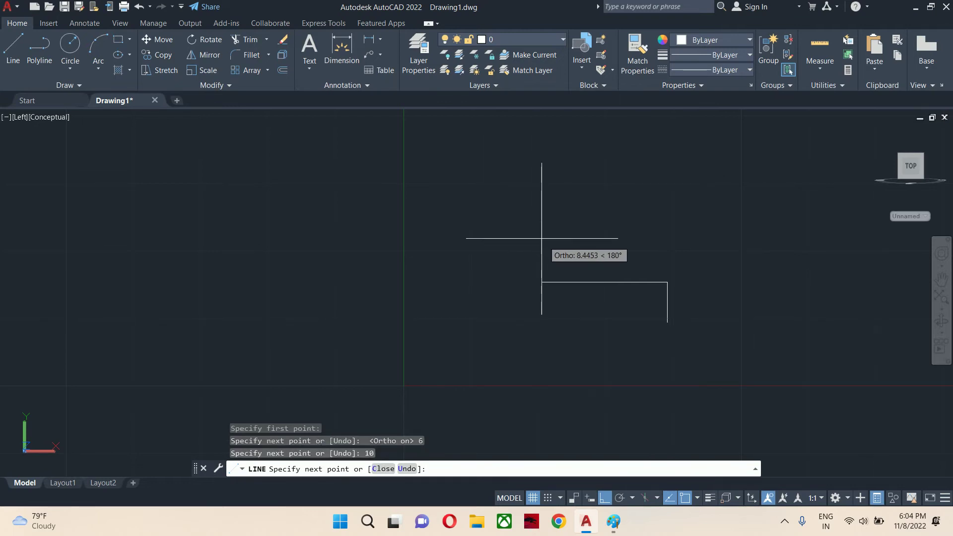
pyautogui.scroll(2, 609, 335)
pyautogui.write('6')
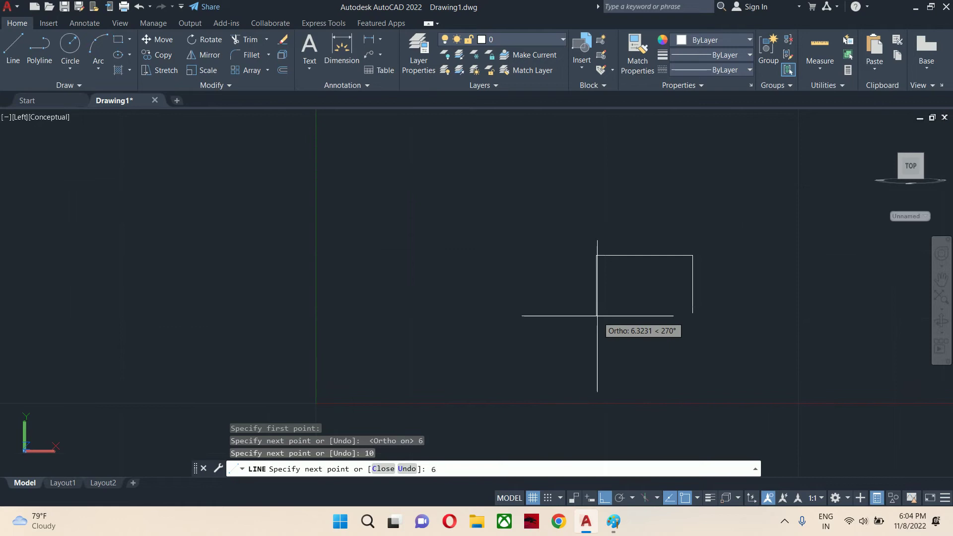
pyautogui.press('Return')
pyautogui.press('Escape')
# - Extend the riser 6 units downward and close the profile with a sloping line to the back edge's lower end
pyautogui.press('Return')
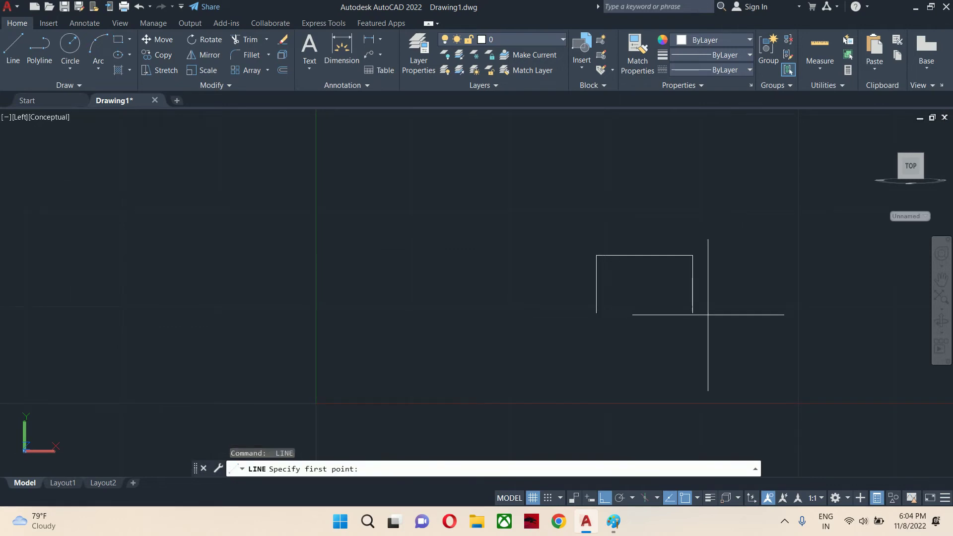
pyautogui.click(687, 313)
pyautogui.press('Escape')
pyautogui.press('Return')
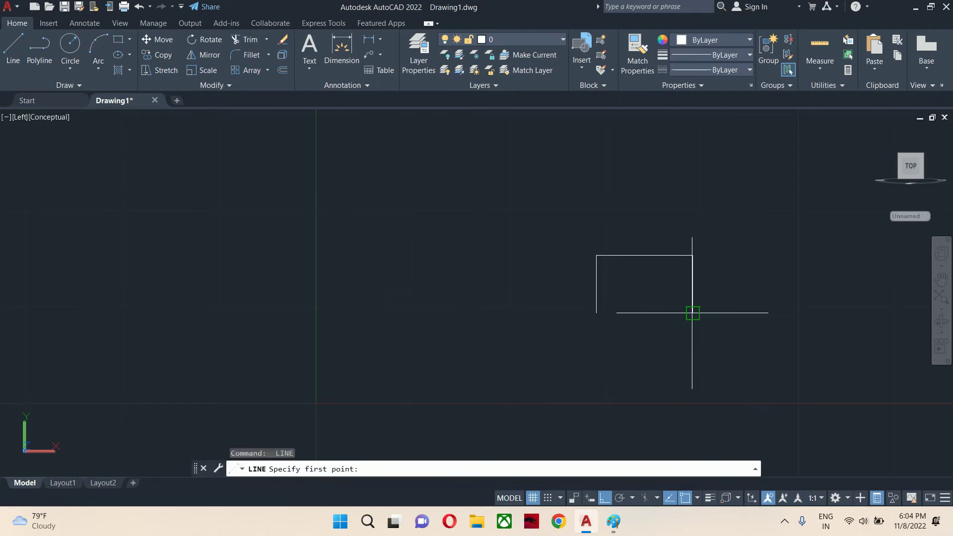
pyautogui.click(693, 313)
pyautogui.write('6')
pyautogui.press('Return')
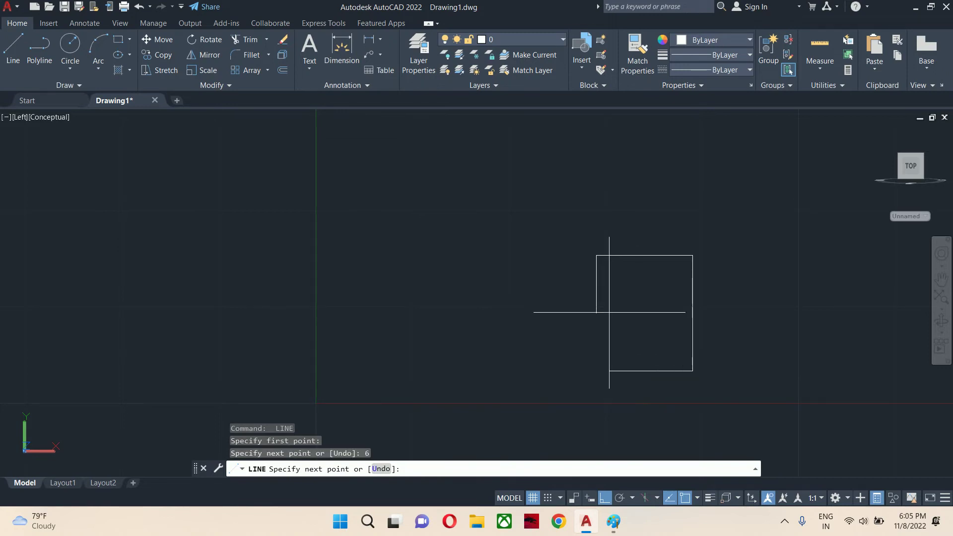
pyautogui.click(596, 313)
pyautogui.press('Escape')
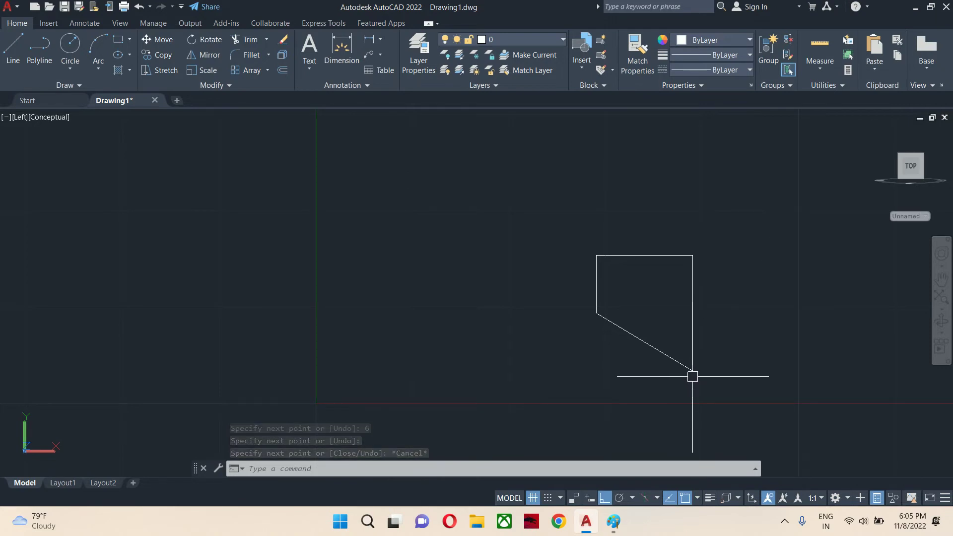
# - Switch to Paint, outline and hatch a single step with its slab portion in the side profile, and return to AutoCAD
pyautogui.click(620, 531)
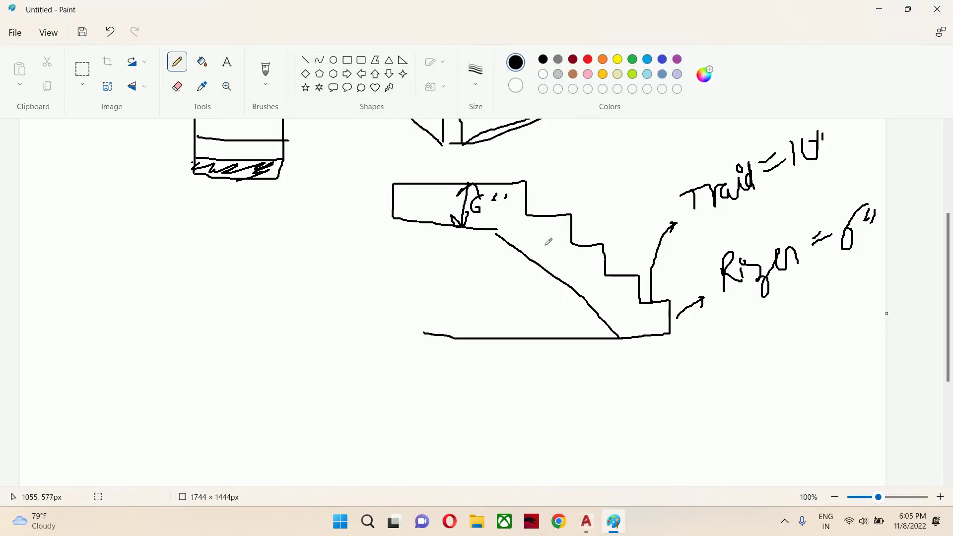
pyautogui.moveTo(572, 245)
pyautogui.mouseDown()
pyautogui.moveTo(574, 284)
pyautogui.moveTo(606, 283)
pyautogui.moveTo(605, 320)
pyautogui.mouseUp()
pyautogui.moveTo(579, 248)
pyautogui.mouseDown()
pyautogui.moveTo(591, 255)
pyautogui.moveTo(584, 278)
pyautogui.moveTo(603, 314)
pyautogui.moveTo(573, 305)
pyautogui.moveTo(563, 262)
pyautogui.moveTo(579, 245)
pyautogui.moveTo(606, 245)
pyautogui.moveTo(619, 334)
pyautogui.mouseUp()
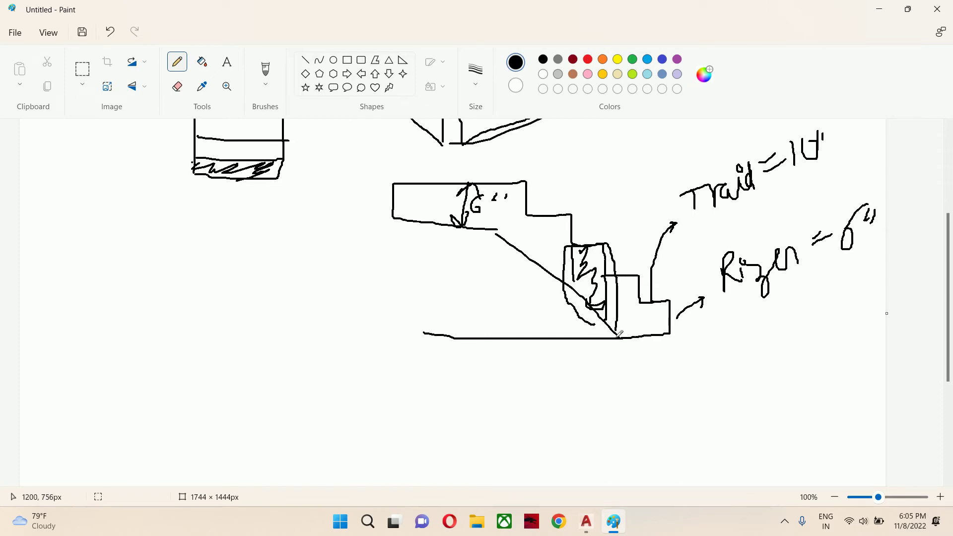
pyautogui.click(880, 9)
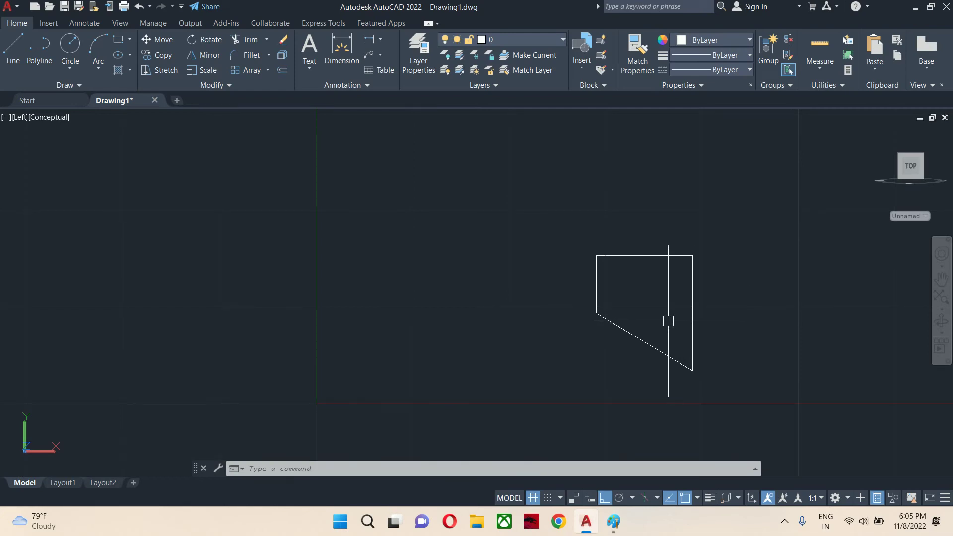
# - Join all five lines of the step profile into one polyline
pyautogui.press('Escape')
pyautogui.press('Escape')
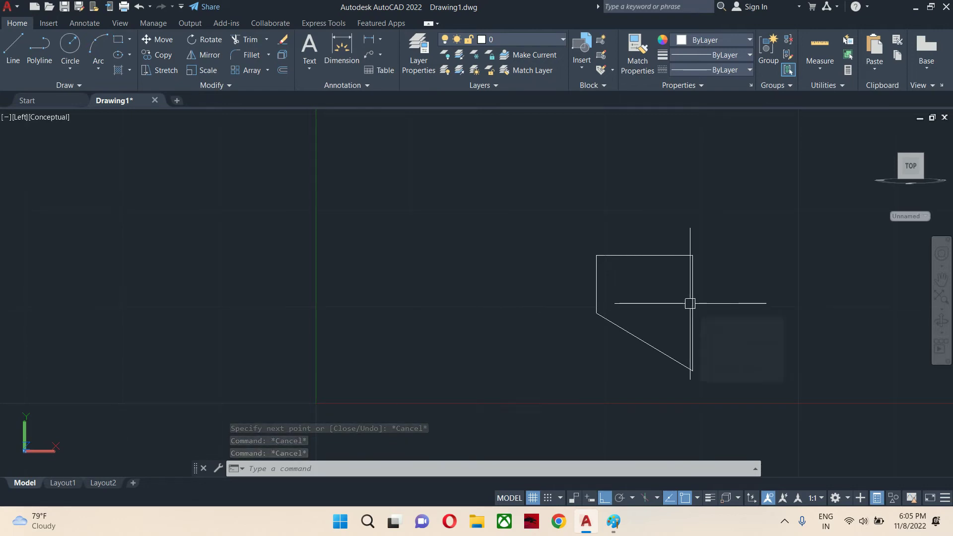
pyautogui.write('j')
pyautogui.press('Return')
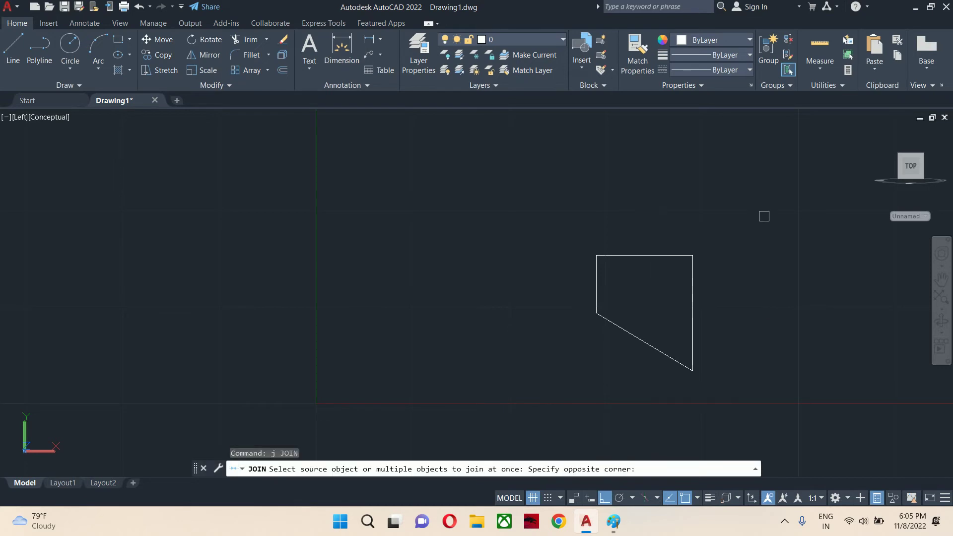
pyautogui.click(765, 215)
pyautogui.click(691, 263)
pyautogui.click(659, 261)
pyautogui.click(597, 248)
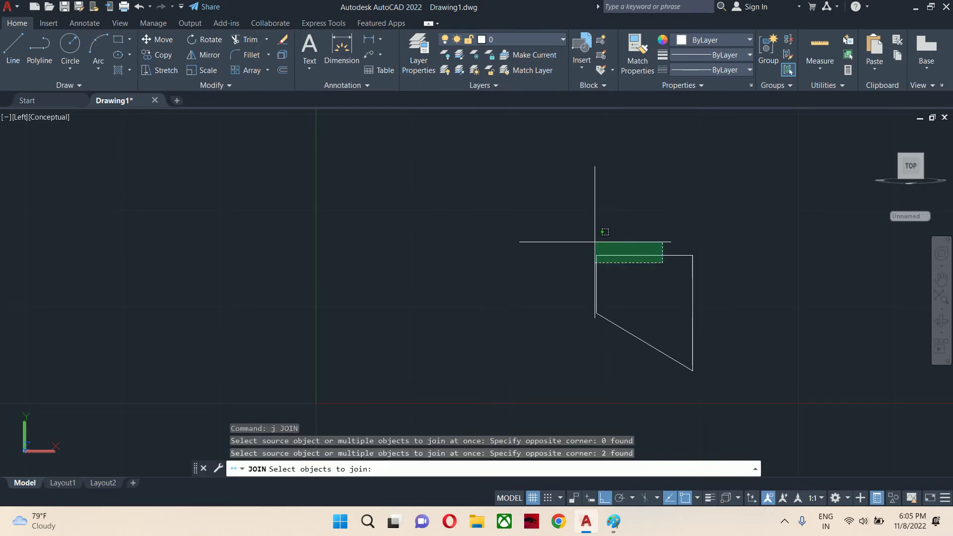
pyautogui.click(607, 310)
pyautogui.click(627, 319)
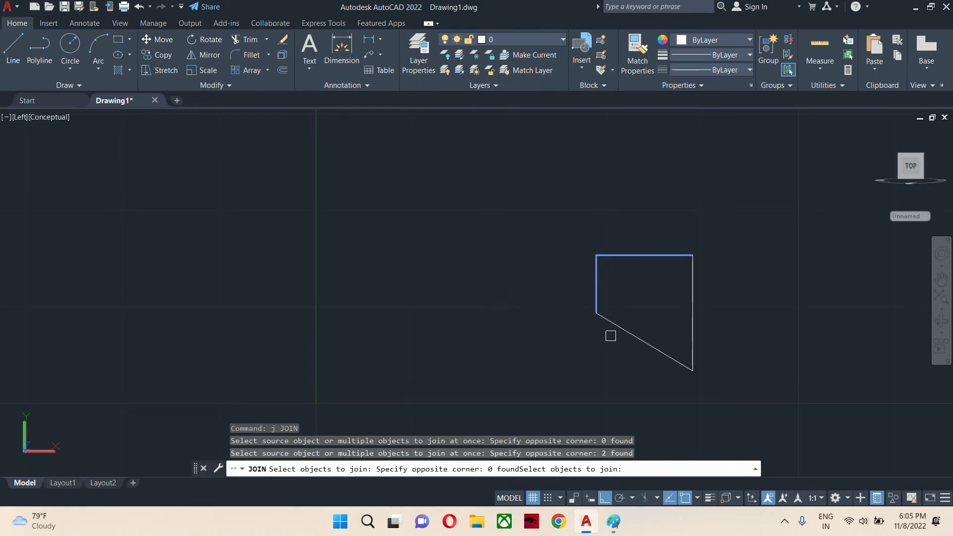
pyautogui.click(615, 330)
pyautogui.click(695, 340)
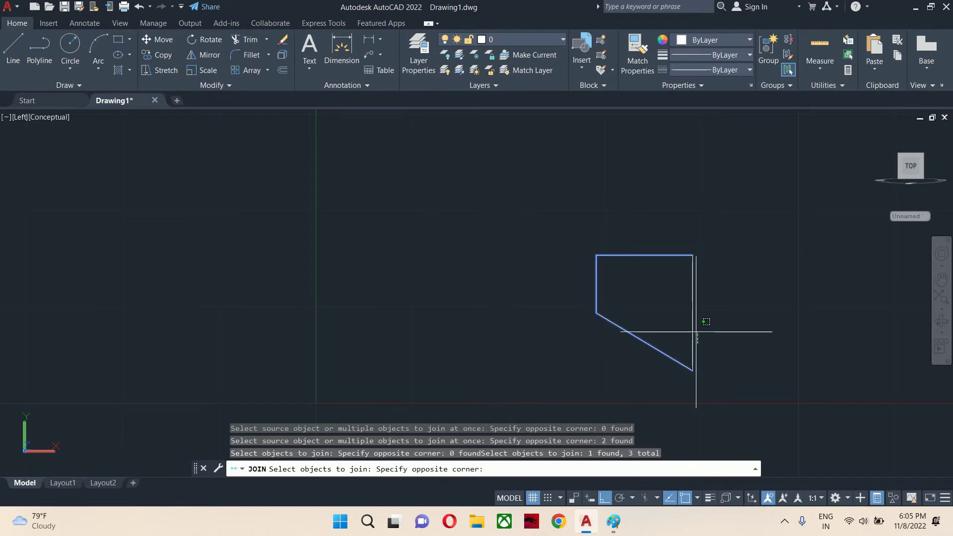
pyautogui.click(679, 300)
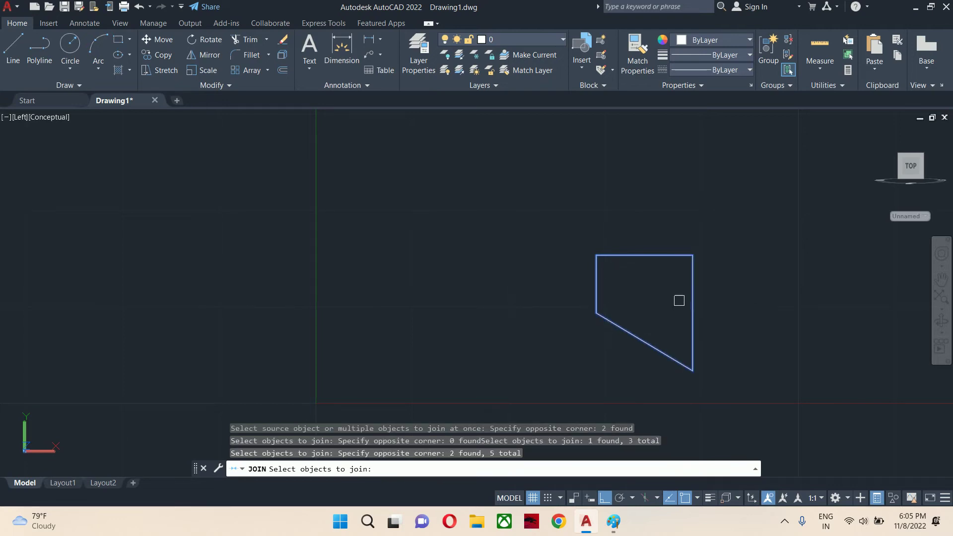
pyautogui.press('Return')
# - Select the step profile to check whether its edges now form a single object
pyautogui.click(665, 349)
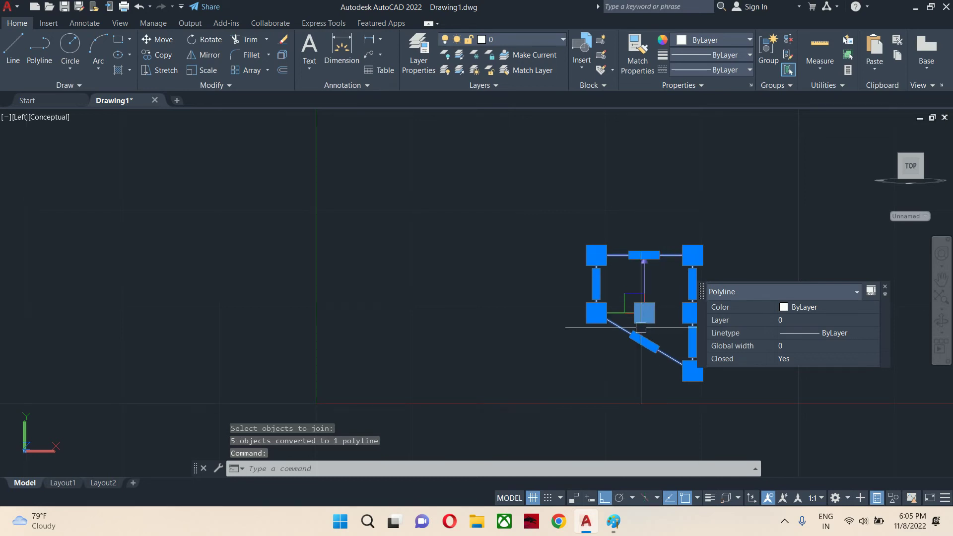
pyautogui.press('Escape')
pyautogui.press('Escape')
pyautogui.scroll(-7, 639, 327)
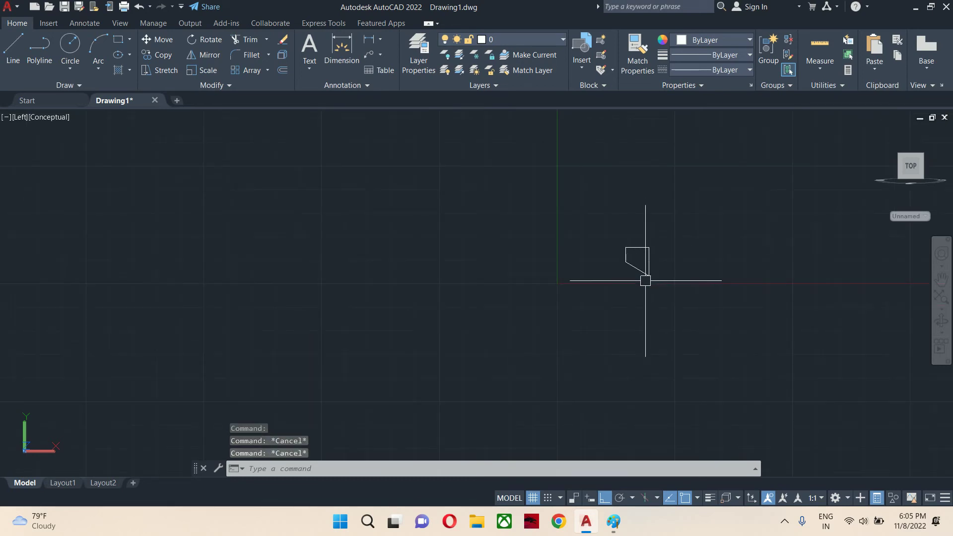
pyautogui.click(645, 280)
pyautogui.click(632, 262)
pyautogui.scroll(1, 640, 258)
pyautogui.press('Escape')
pyautogui.press('Escape')
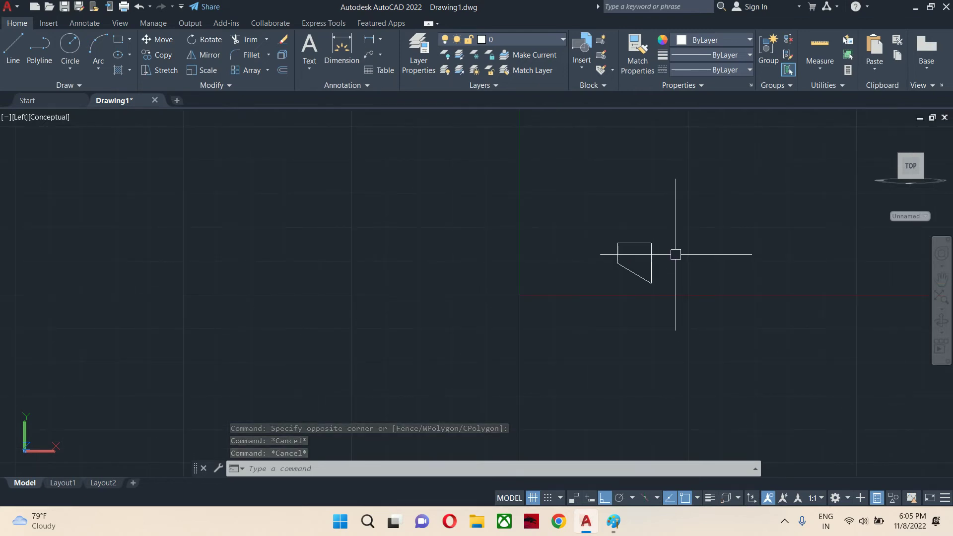
# - Extrude the closed step profile to a height of 36 units
pyautogui.keyDown('shift'); pyautogui.moveTo(675, 254); pyautogui.dragTo(544, 283, button='middle'); pyautogui.keyUp('shift')
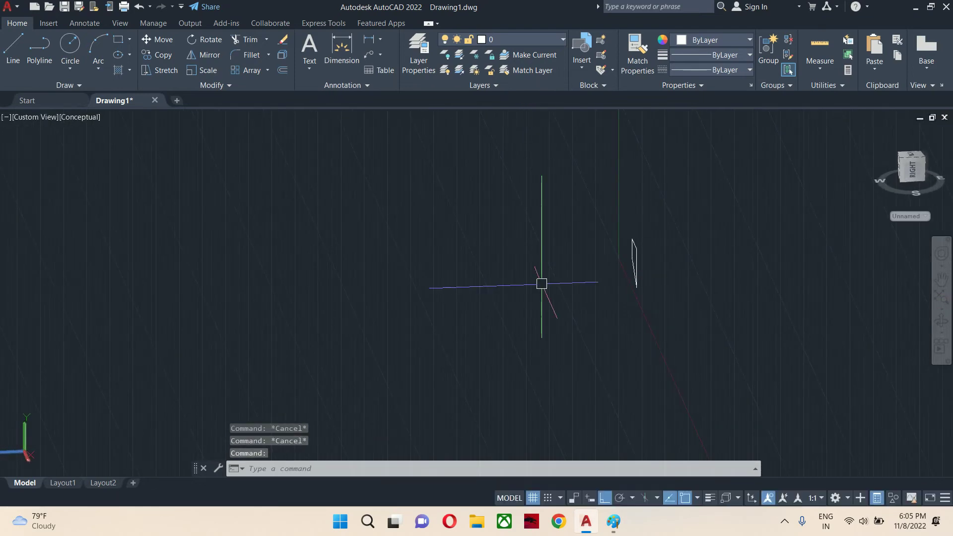
pyautogui.write('ext')
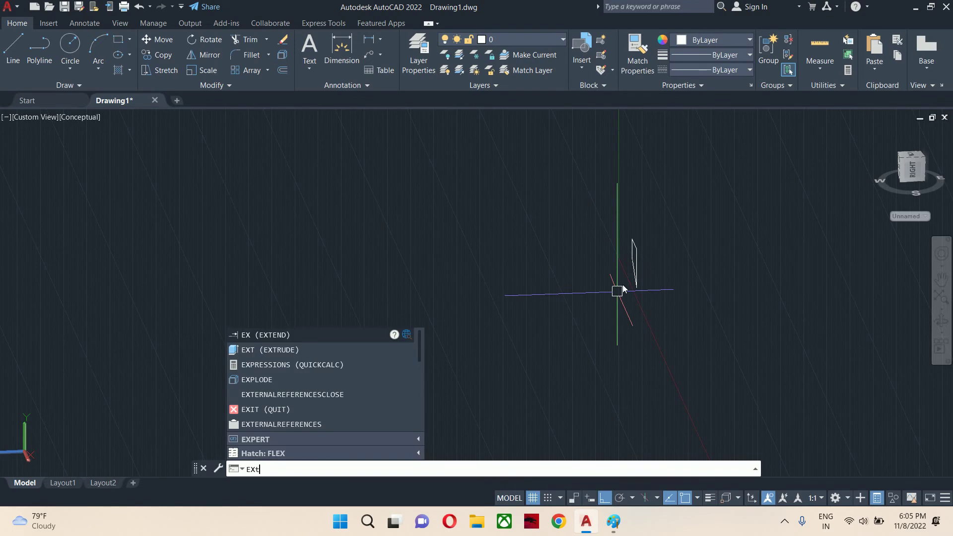
pyautogui.press('Return')
pyautogui.click(633, 266)
pyautogui.press('Return')
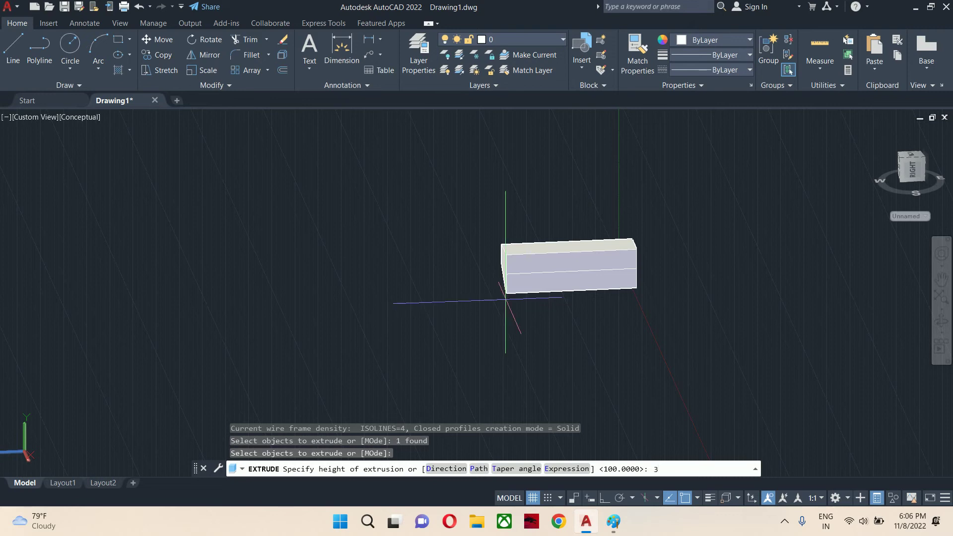
pyautogui.write('36')
pyautogui.press('Return')
# - Set the viewport's visual style to 2D Wireframe for the extruded step
pyautogui.keyDown('shift'); pyautogui.moveTo(506, 304); pyautogui.dragTo(531, 358, button='middle'); pyautogui.keyUp('shift')
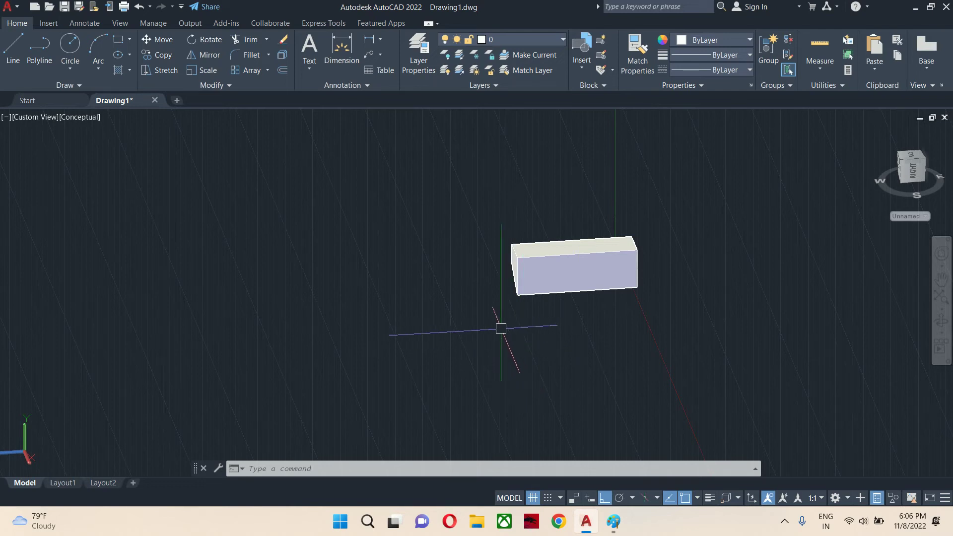
pyautogui.keyDown('shift'); pyautogui.moveTo(499, 326); pyautogui.dragTo(740, 342, button='middle'); pyautogui.keyUp('shift')
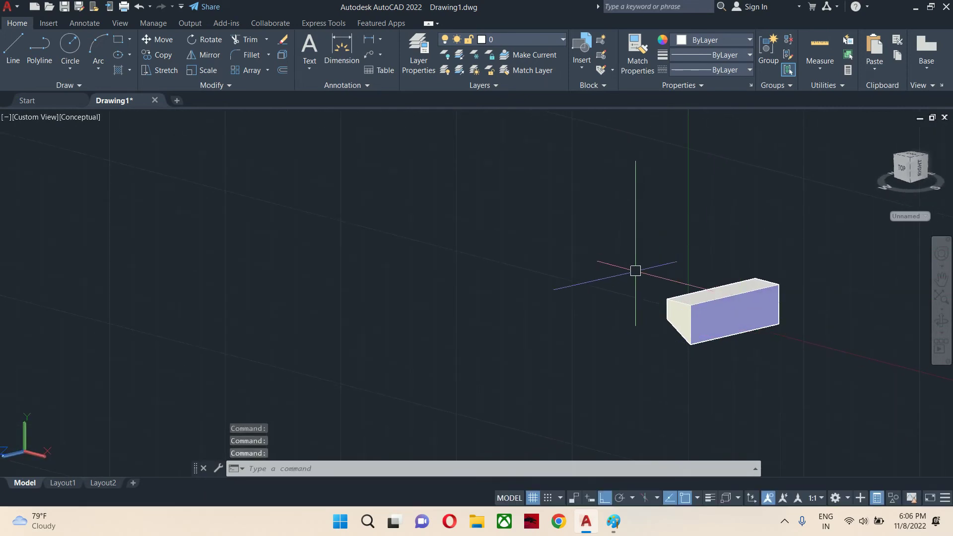
pyautogui.click(76, 118)
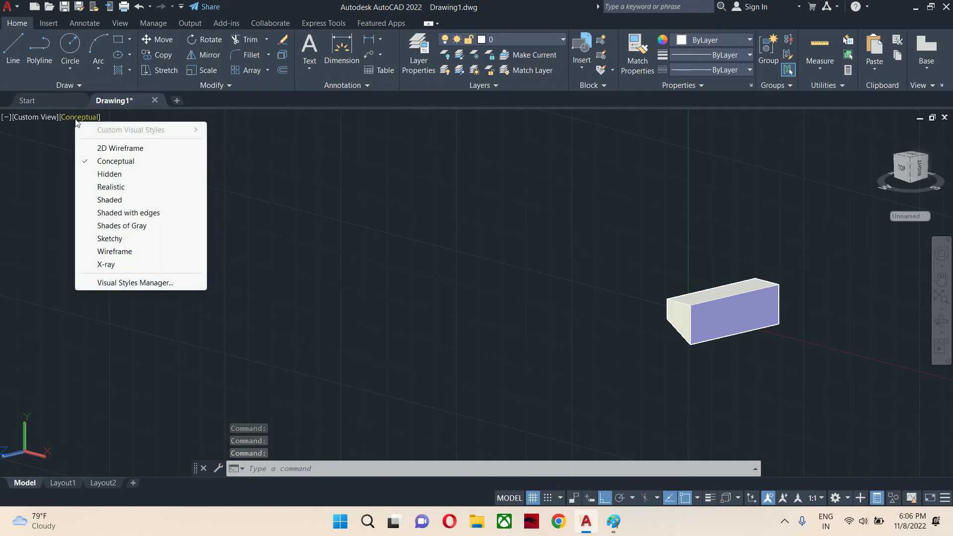
pyautogui.click(102, 149)
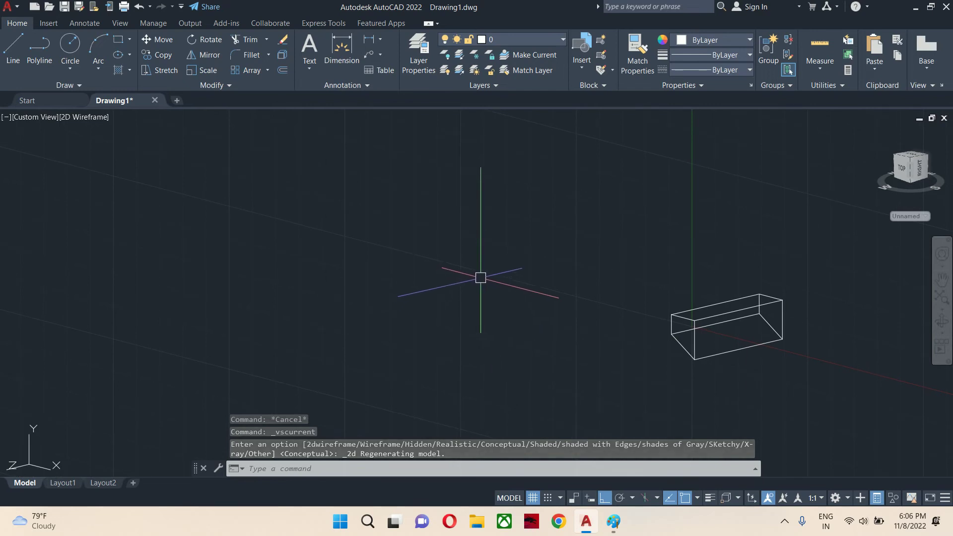
pyautogui.moveTo(480, 278); pyautogui.dragTo(566, 334, button='middle')
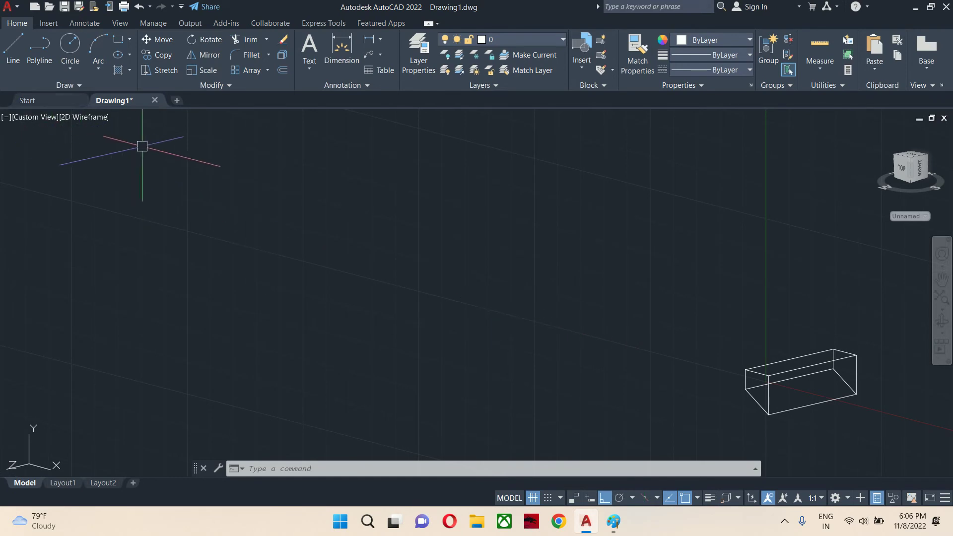
# - Copy the extruded step repeatedly from its lower front corner, placing each copy on the previous step's back corner to form a 13-step flight
pyautogui.write('CO')
pyautogui.press('Return')
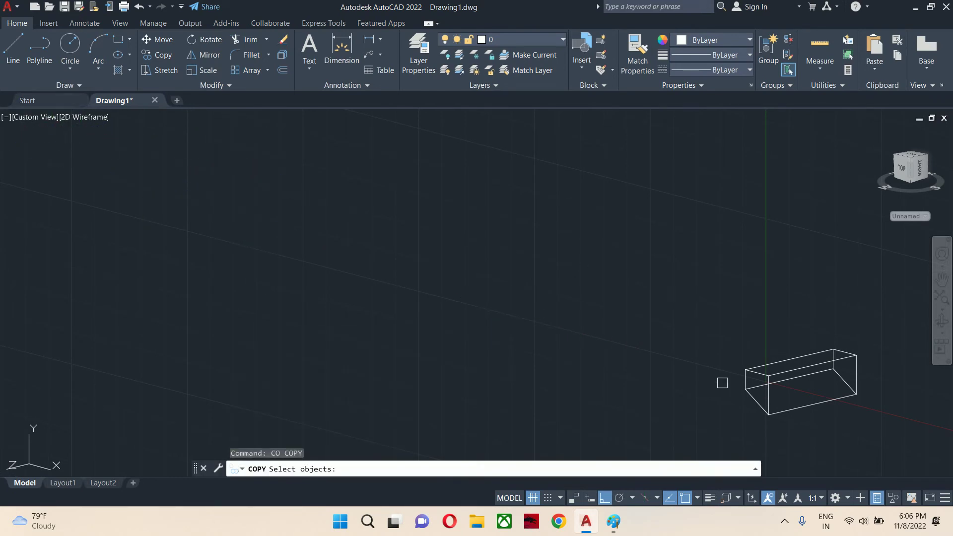
pyautogui.click(722, 383)
pyautogui.click(750, 392)
pyautogui.press('Return')
pyautogui.scroll(3, 771, 410)
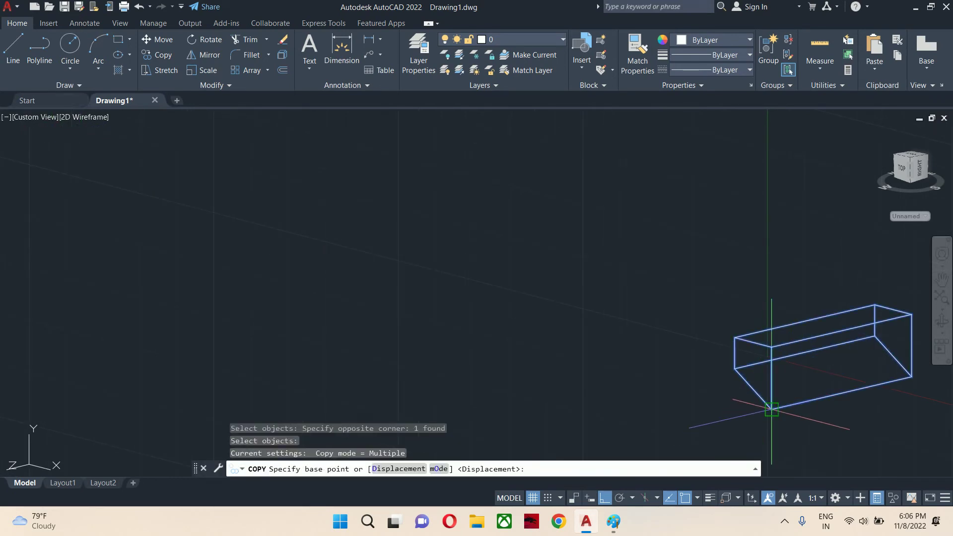
pyautogui.click(772, 410)
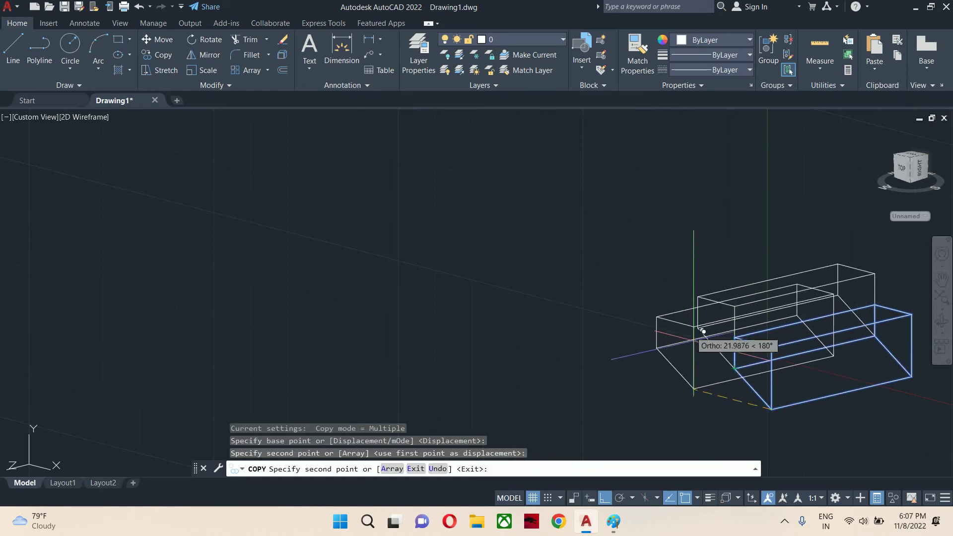
pyautogui.click(697, 321)
pyautogui.moveTo(680, 326); pyautogui.dragTo(827, 387, button='middle')
pyautogui.click(823, 388)
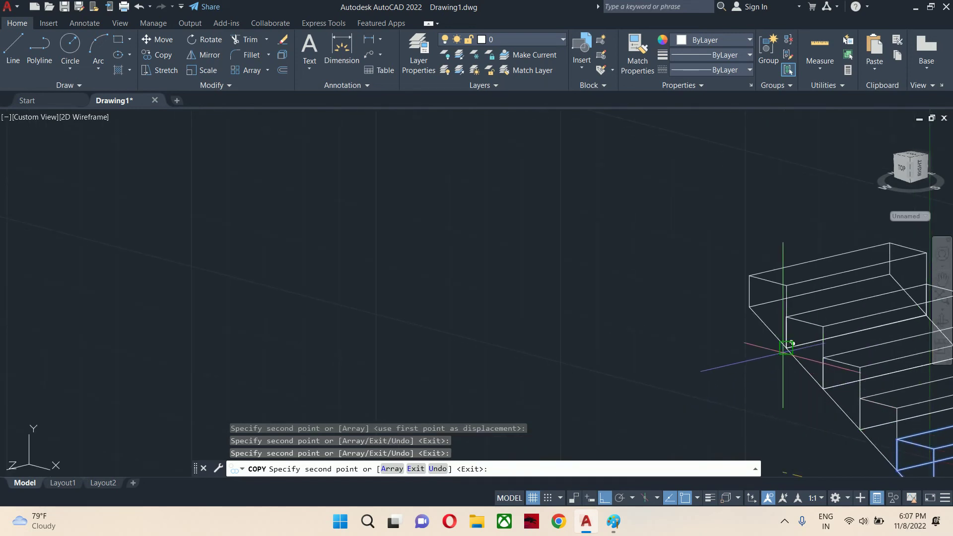
pyautogui.click(786, 348)
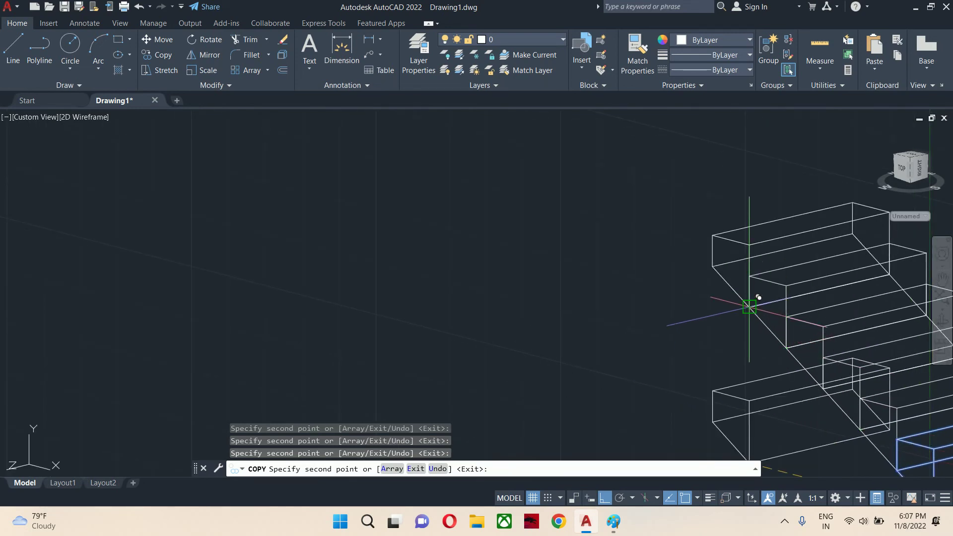
pyautogui.moveTo(749, 303); pyautogui.dragTo(787, 404, button='middle')
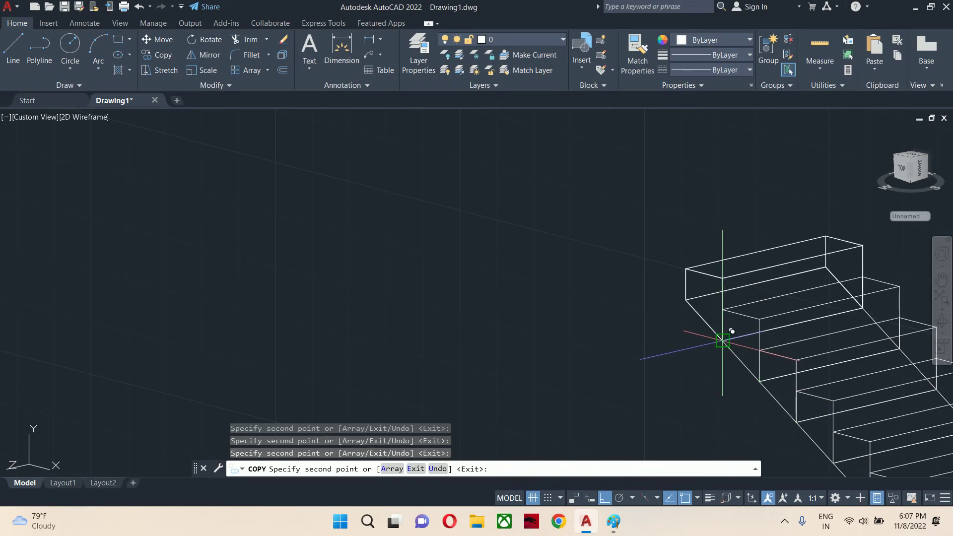
pyautogui.click(685, 299)
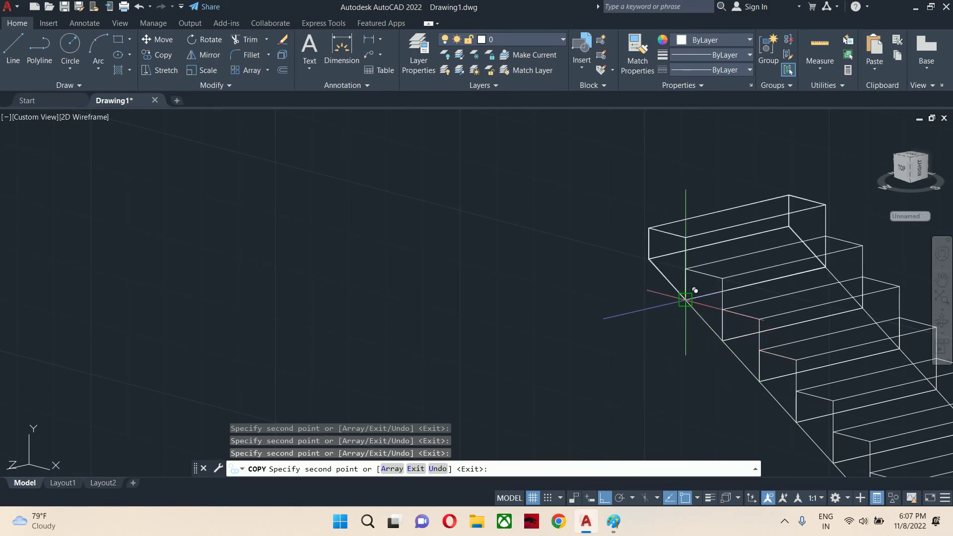
pyautogui.scroll(5, 806, 350)
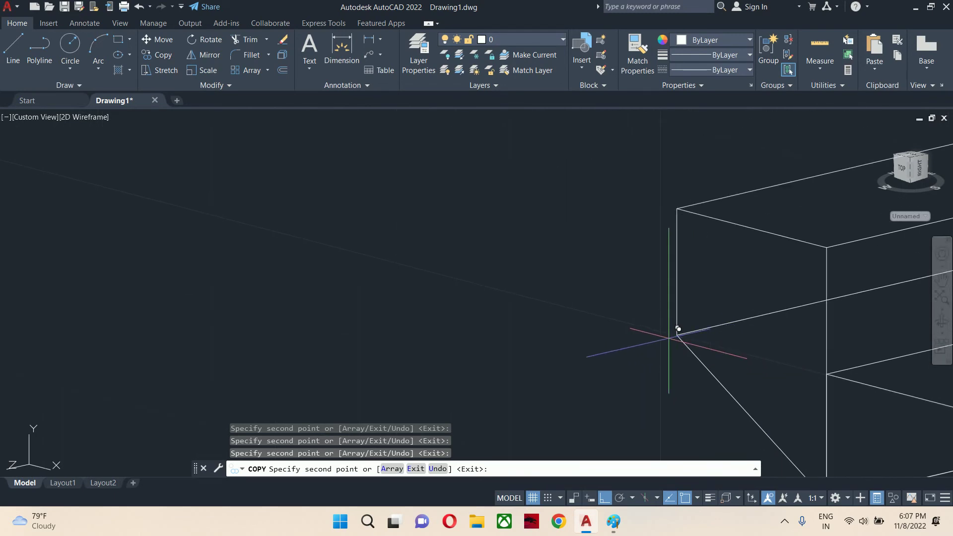
pyautogui.scroll(-2, 729, 412)
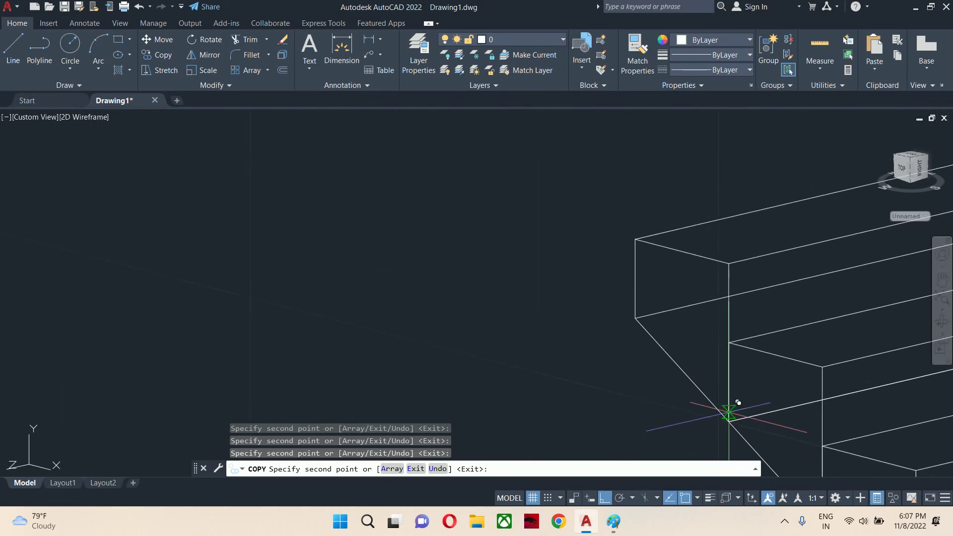
pyautogui.moveTo(729, 412); pyautogui.dragTo(677, 344, button='middle')
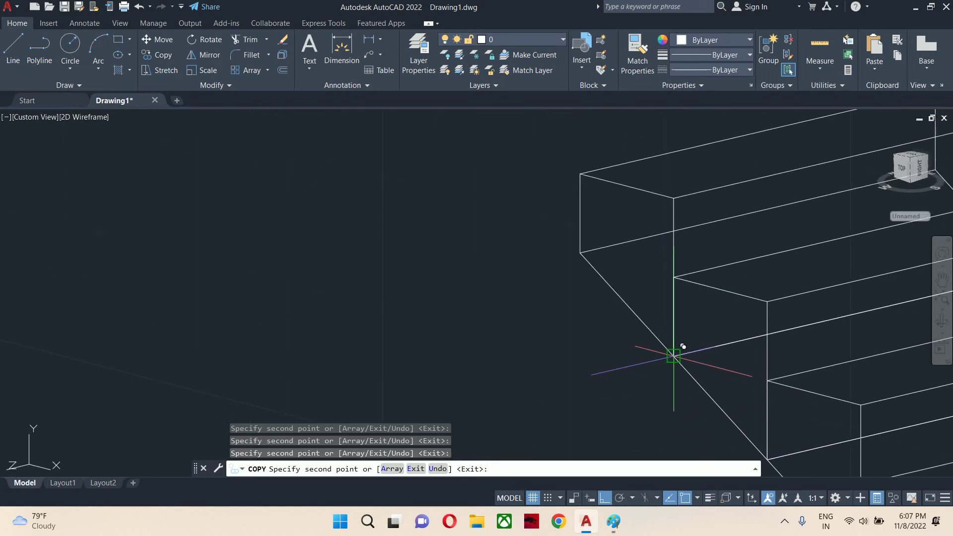
pyautogui.scroll(-5, 674, 356)
pyautogui.press('Escape')
# - Switch the viewport to the Top view to show the staircase in plan
pyautogui.scroll(2, 669, 238)
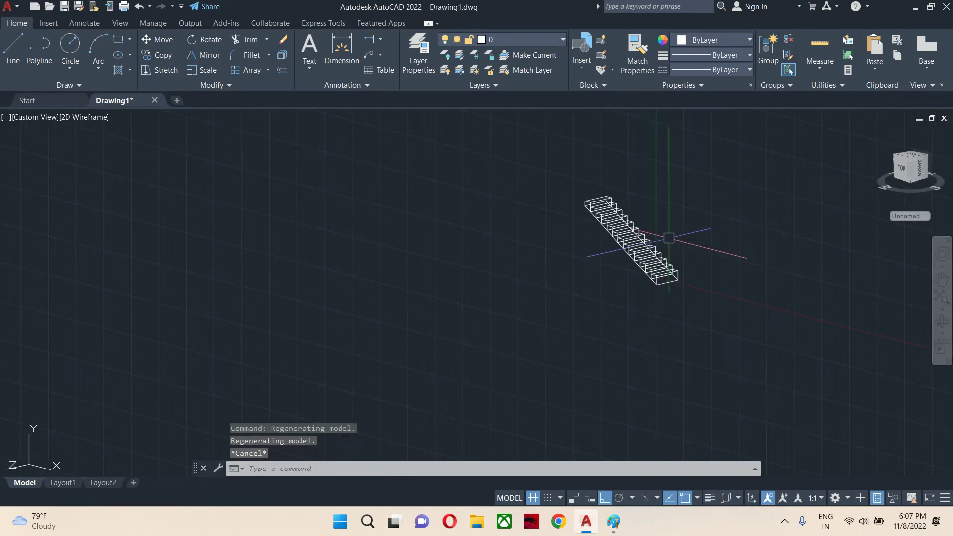
pyautogui.scroll(3, 662, 236)
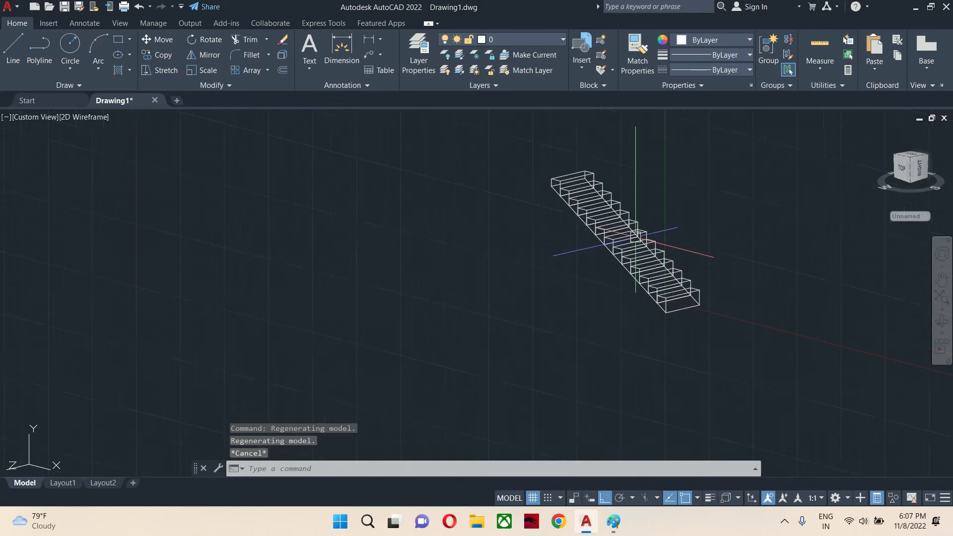
pyautogui.click(31, 118)
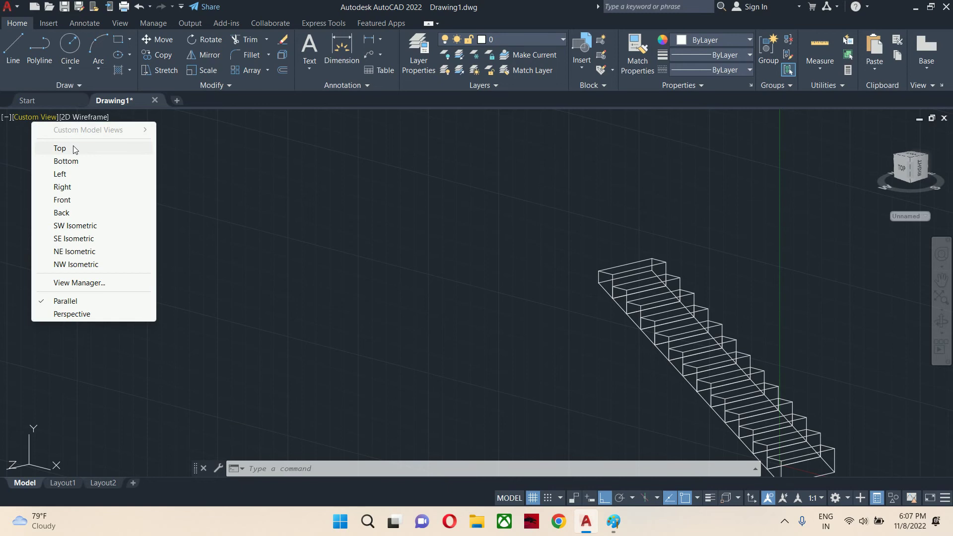
pyautogui.click(73, 149)
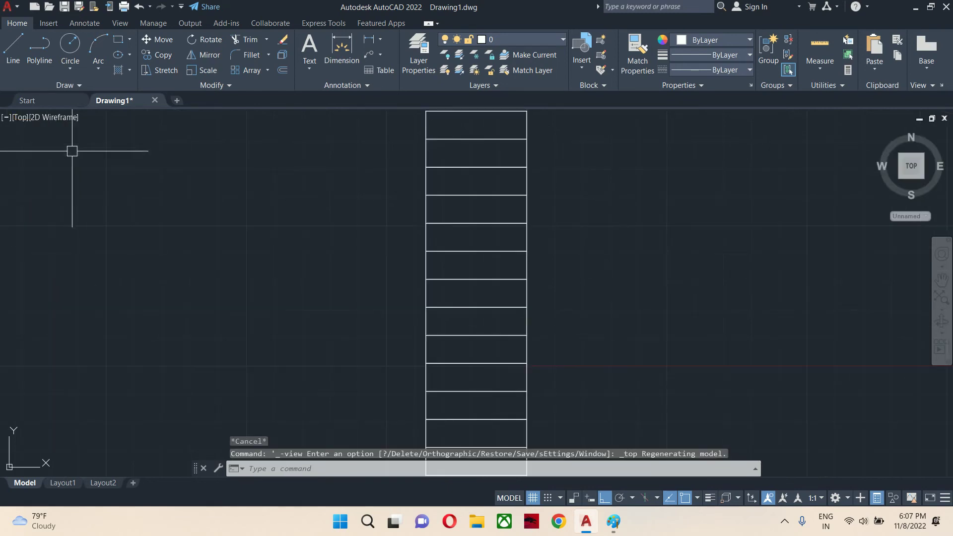
pyautogui.moveTo(458, 316)
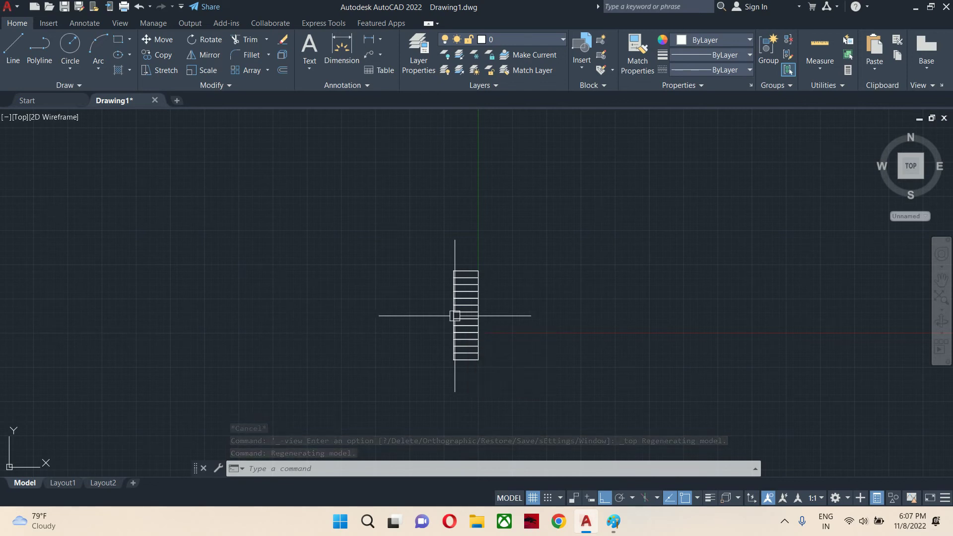
# - Draw a 36 by 36 rectangle in the empty area beyond the upper end of the staircase
pyautogui.write('rec')
pyautogui.press('Return')
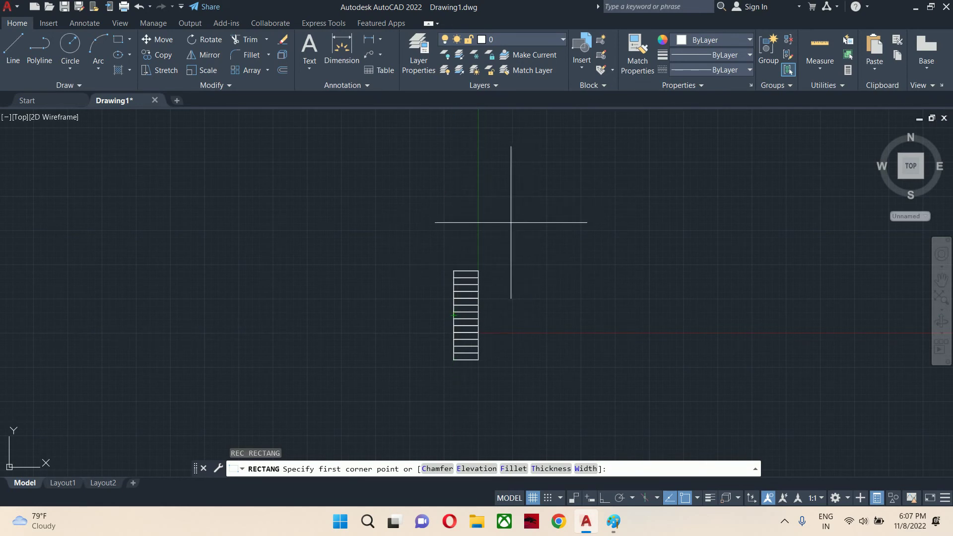
pyautogui.scroll(4, 511, 224)
pyautogui.click(491, 282)
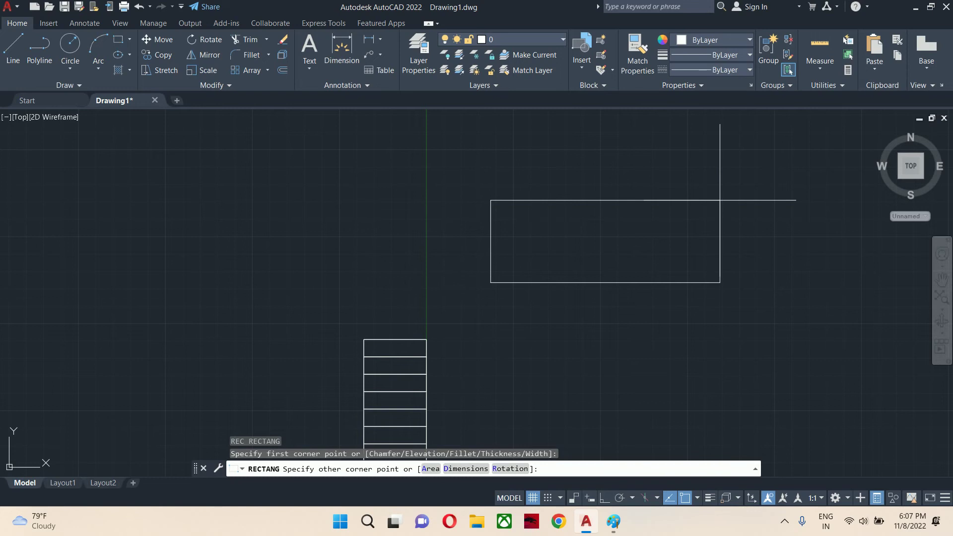
pyautogui.write('d')
pyautogui.press('Return')
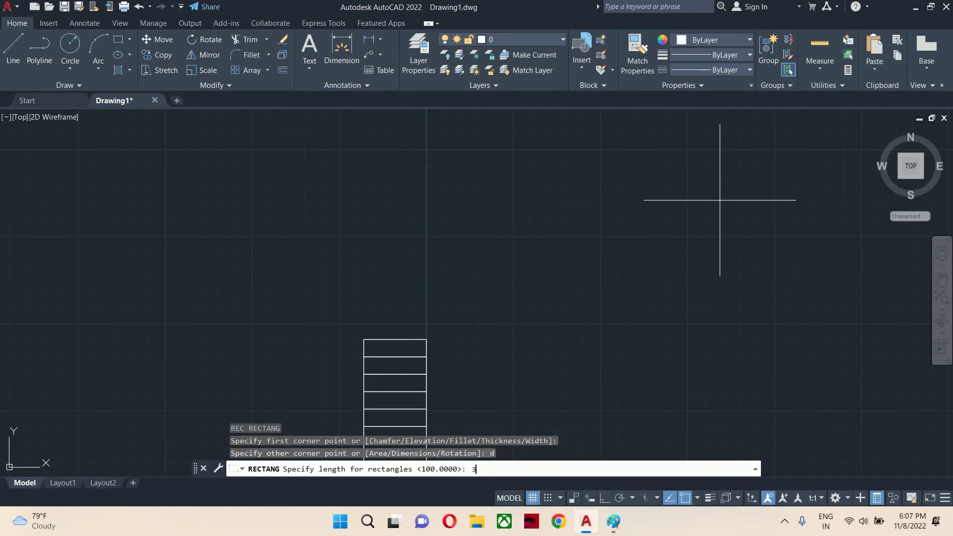
pyautogui.write('36')
pyautogui.press('Return')
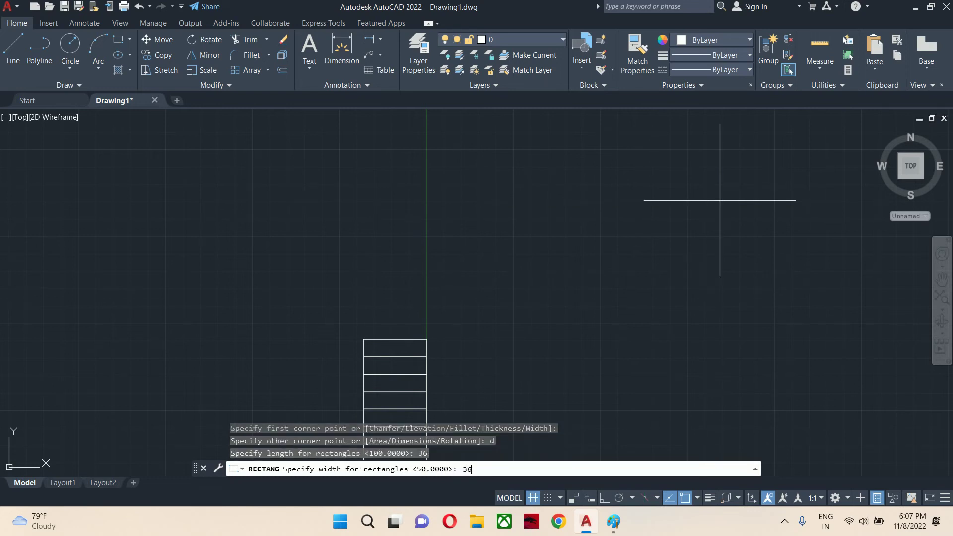
pyautogui.write('36')
pyautogui.press('Return')
pyautogui.click(628, 234)
pyautogui.press('Escape')
pyautogui.press('Escape')
pyautogui.scroll(2, 566, 247)
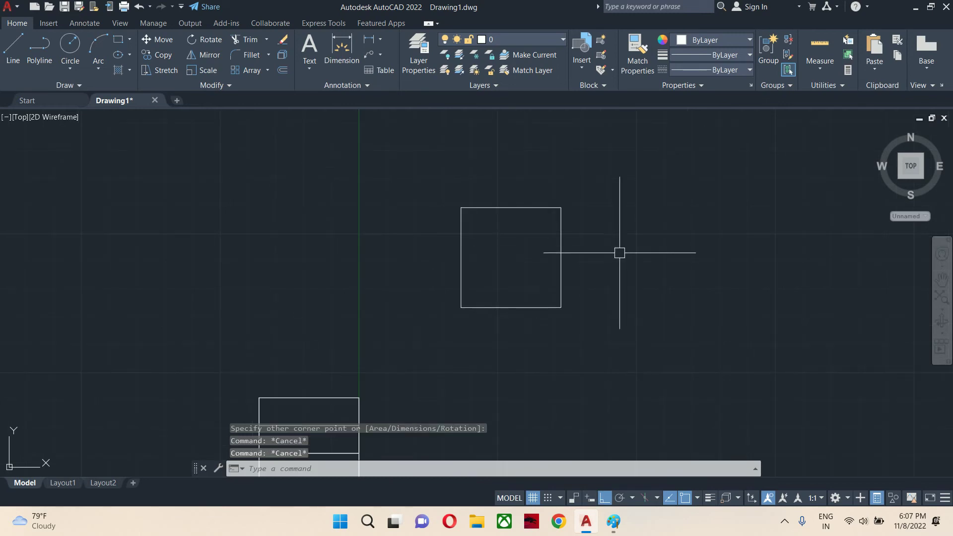
# - Stretch the square's right edge outward by 40 units to widen the landing outline
pyautogui.write('s')
pyautogui.press('Return')
pyautogui.click(599, 153)
pyautogui.click(545, 346)
pyautogui.press('Return')
pyautogui.click(545, 346)
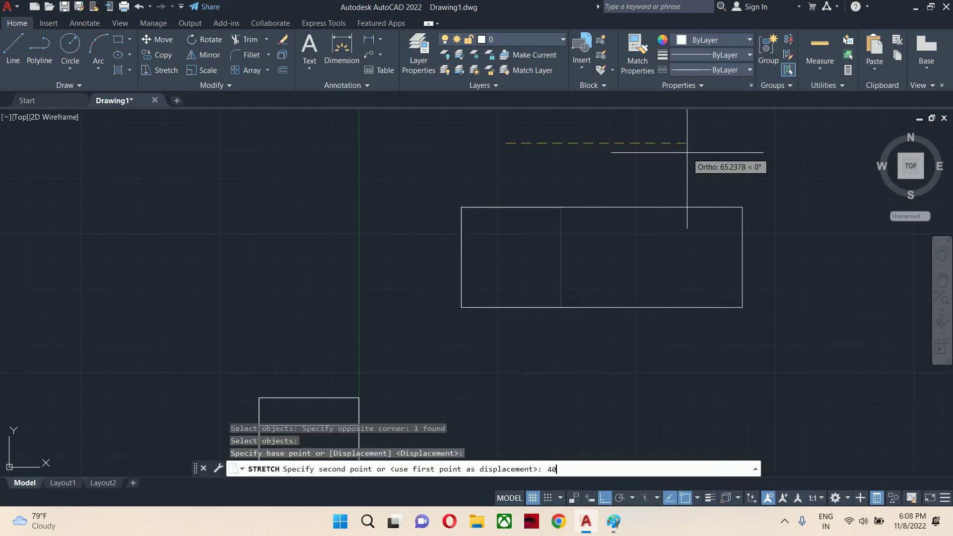
pyautogui.write('40')
pyautogui.press('Return')
pyautogui.press('Escape')
# - Extrude the landing rectangle to a height of 6 units
pyautogui.keyDown('shift'); pyautogui.moveTo(630, 302); pyautogui.dragTo(591, 298, button='middle'); pyautogui.keyUp('shift')
pyautogui.scroll(-4, 544, 319)
pyautogui.scroll(6, 562, 283)
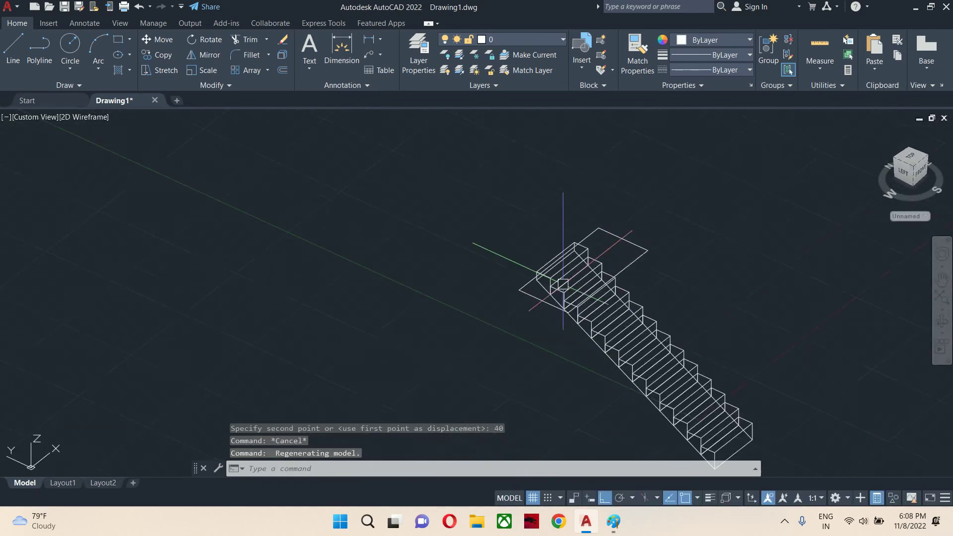
pyautogui.scroll(2, 563, 284)
pyautogui.write('ext')
pyautogui.press('Return')
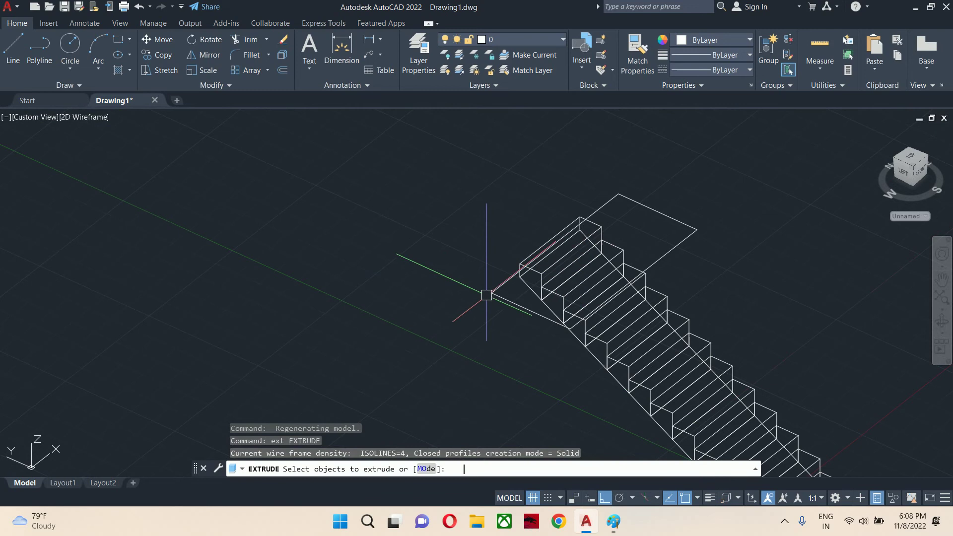
pyautogui.click(523, 307)
pyautogui.press('Return')
pyautogui.write('6')
pyautogui.press('Return')
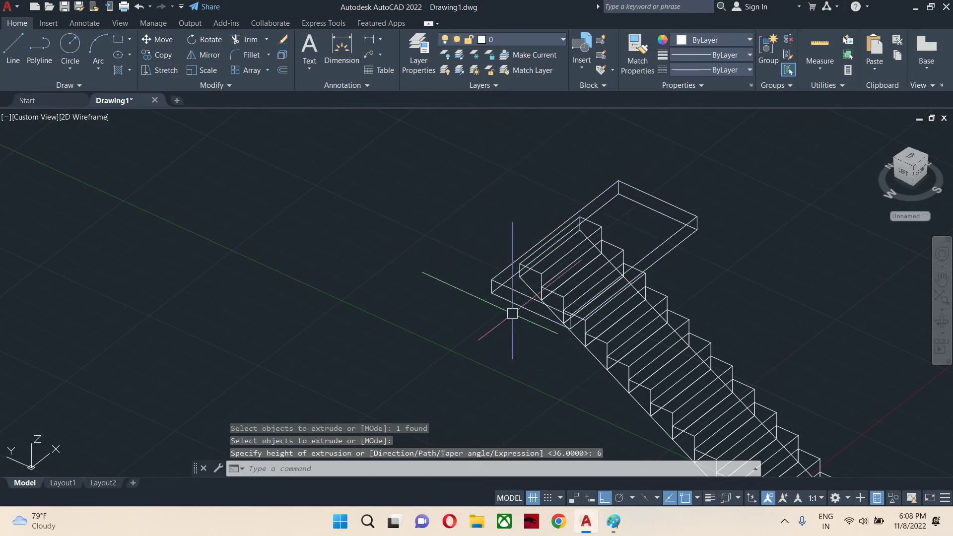
# - Move the landing slab by its lower corner onto the lower back corner of the topmost step
pyautogui.keyDown('shift'); pyautogui.moveTo(530, 351); pyautogui.dragTo(681, 332, button='middle'); pyautogui.keyUp('shift')
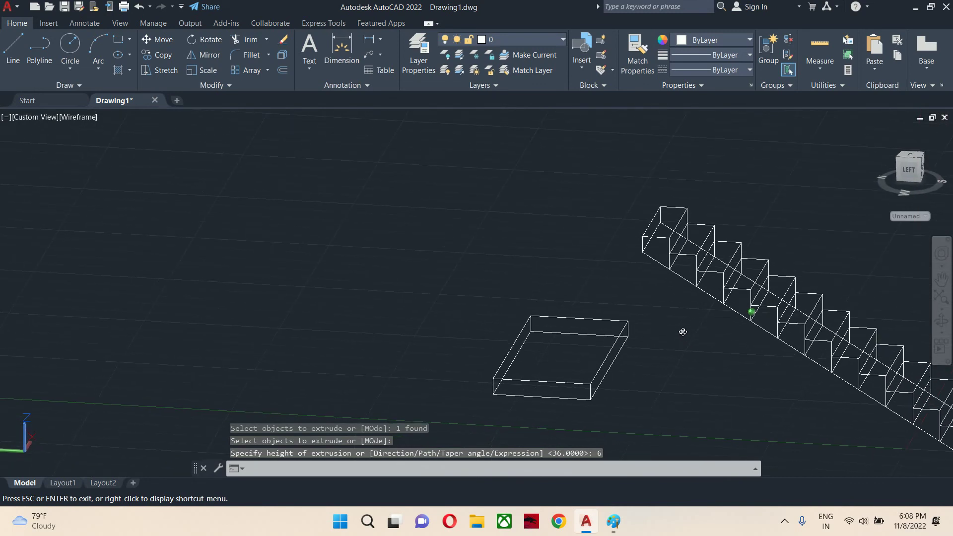
pyautogui.write('m')
pyautogui.press('Return')
pyautogui.click(640, 332)
pyautogui.click(560, 355)
pyautogui.press('Return')
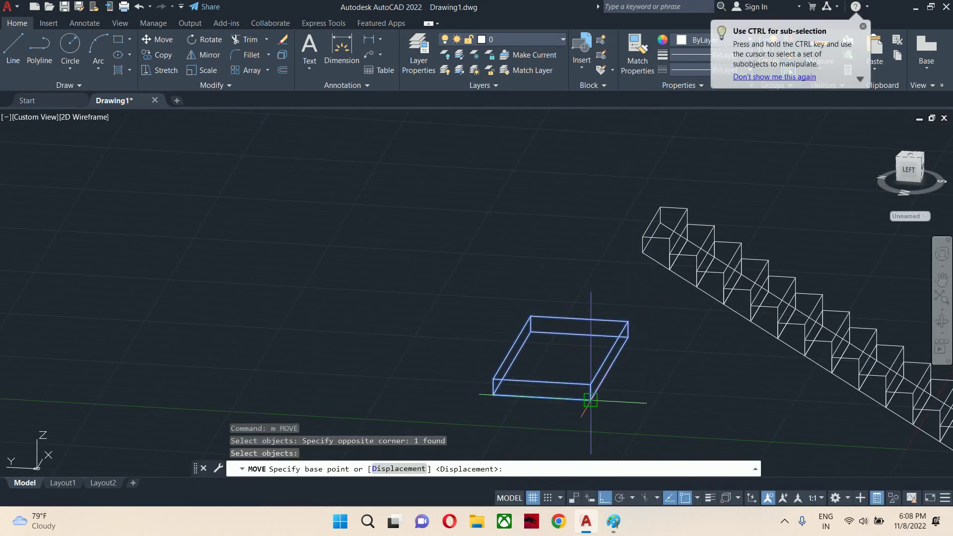
pyautogui.click(591, 400)
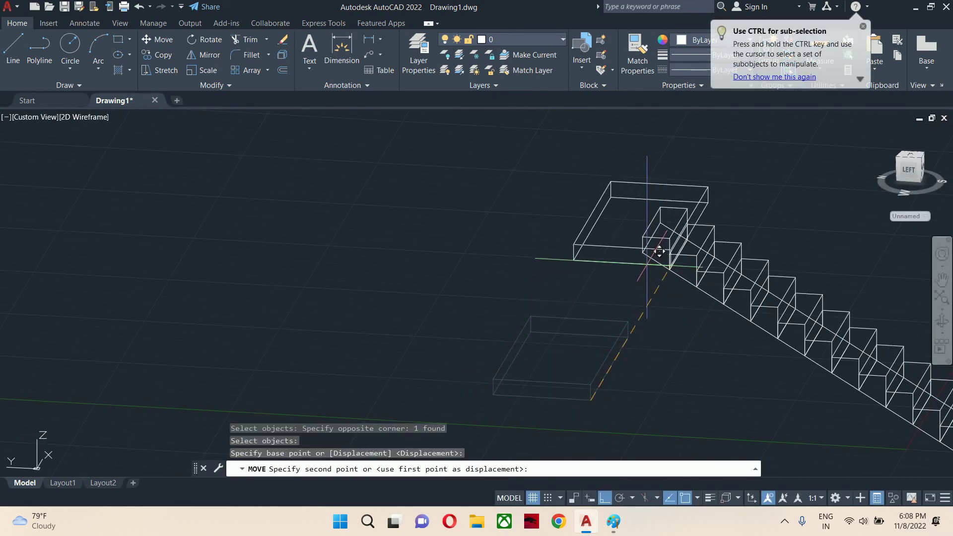
pyautogui.click(643, 252)
pyautogui.press('Escape')
pyautogui.press('Escape')
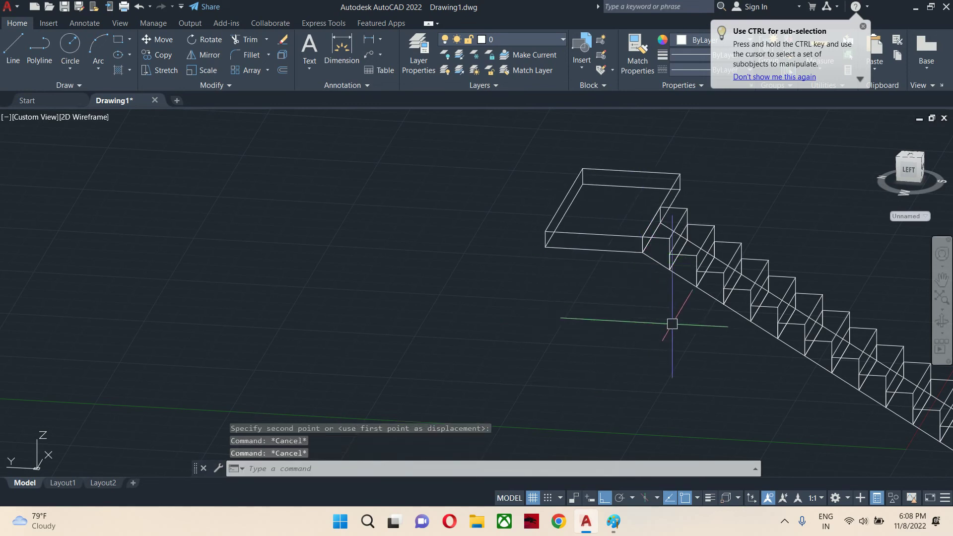
# - Delete the four lowest steps of the flight
pyautogui.keyDown('shift'); pyautogui.moveTo(725, 375); pyautogui.dragTo(696, 375, button='middle'); pyautogui.keyUp('shift')
pyautogui.scroll(-5, 715, 374)
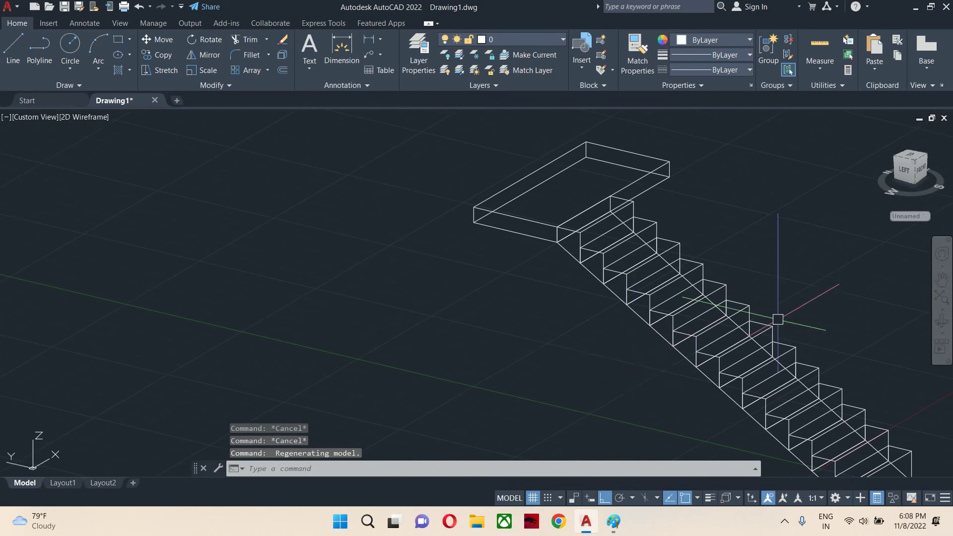
pyautogui.click(826, 416)
pyautogui.click(783, 362)
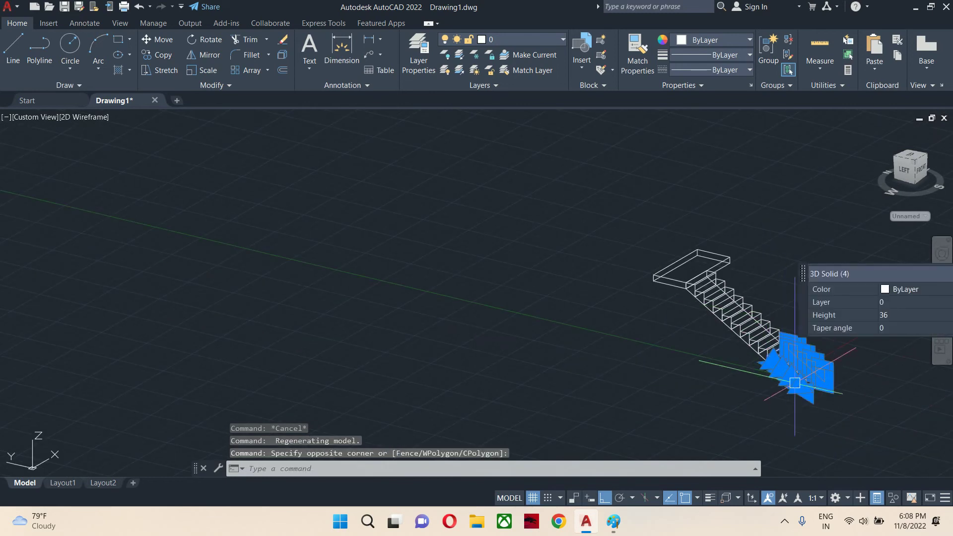
pyautogui.press('Delete')
# - Try to copy the nine steps, without the landing, by the lowest step's bottom corner onto the landing's back upper edge
pyautogui.scroll(3, 845, 394)
pyautogui.keyDown('shift'); pyautogui.moveTo(718, 330); pyautogui.dragTo(718, 347, button='middle'); pyautogui.keyUp('shift')
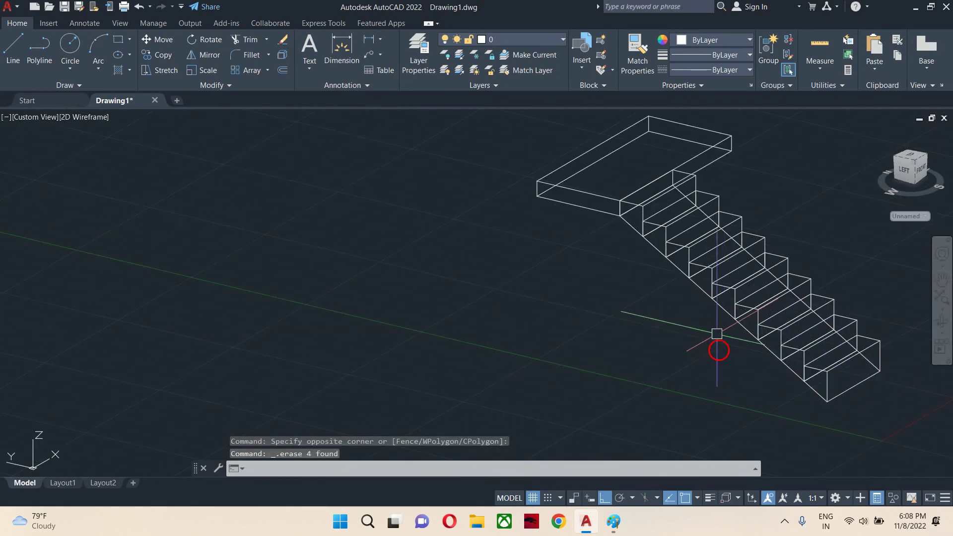
pyautogui.scroll(3, 816, 392)
pyautogui.keyDown('shift'); pyautogui.moveTo(747, 291); pyautogui.dragTo(695, 164, button='middle'); pyautogui.keyUp('shift')
pyautogui.keyDown('shift'); pyautogui.moveTo(704, 278); pyautogui.dragTo(705, 318, button='middle'); pyautogui.keyUp('shift')
pyautogui.moveTo(705, 233); pyautogui.dragTo(588, 243, button='middle')
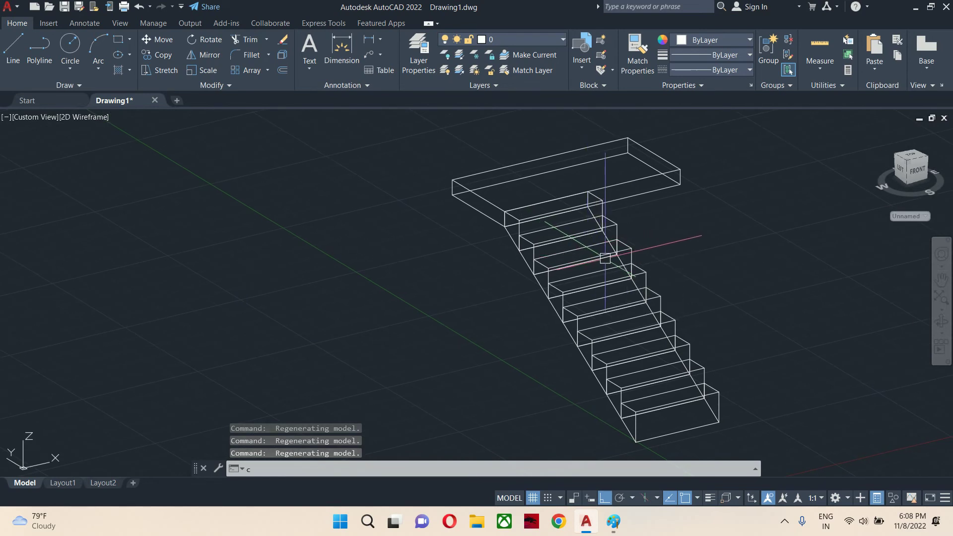
pyautogui.write('co')
pyautogui.press('Return')
pyautogui.scroll(-3, 599, 221)
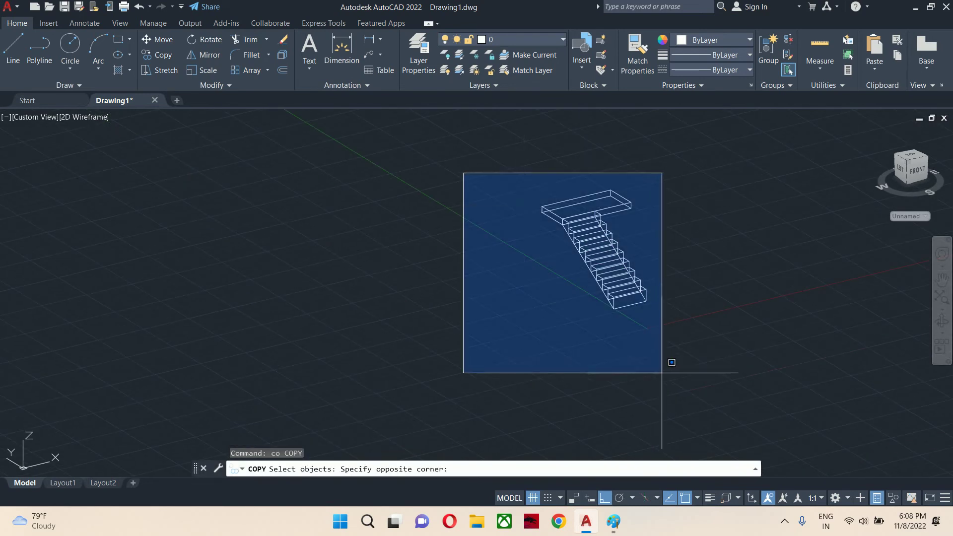
pyautogui.click(650, 373)
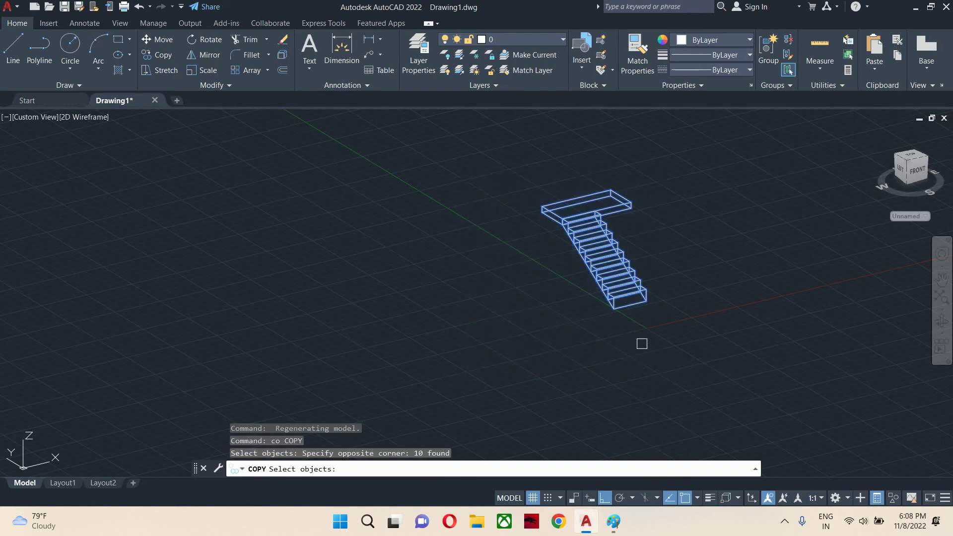
pyautogui.scroll(4, 615, 209)
pyautogui.keyDown('shift'); pyautogui.click(616, 202); pyautogui.keyUp('shift')
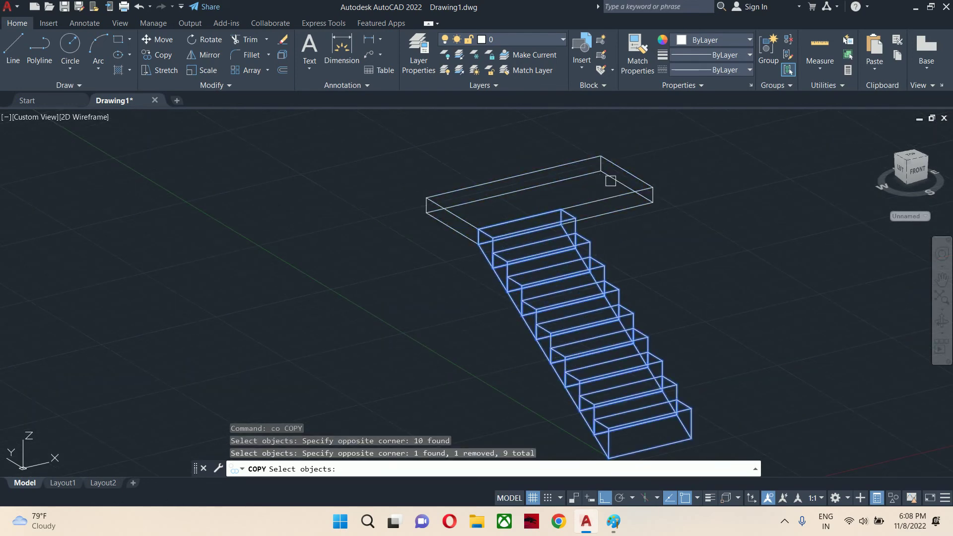
pyautogui.scroll(-2, 619, 211)
pyautogui.press('Return')
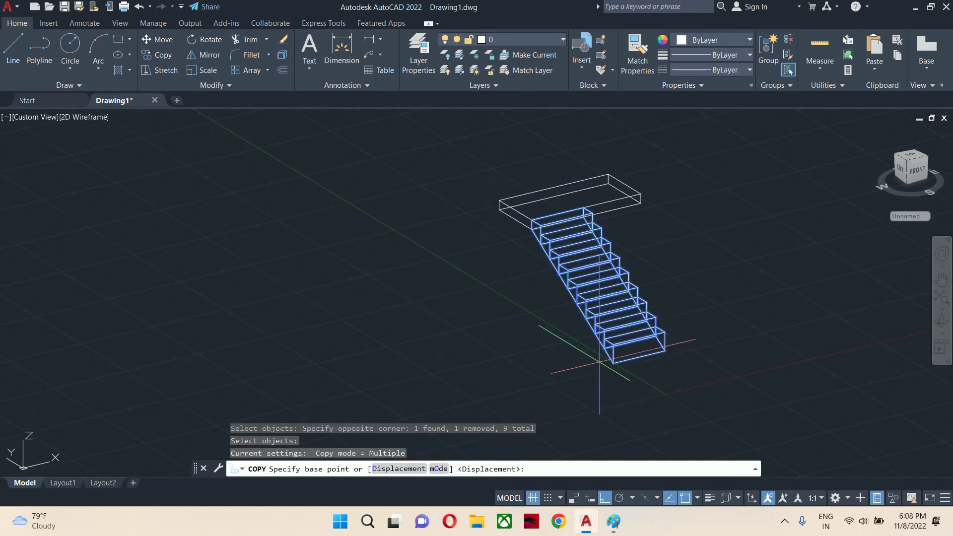
pyautogui.click(613, 363)
pyautogui.scroll(4, 628, 211)
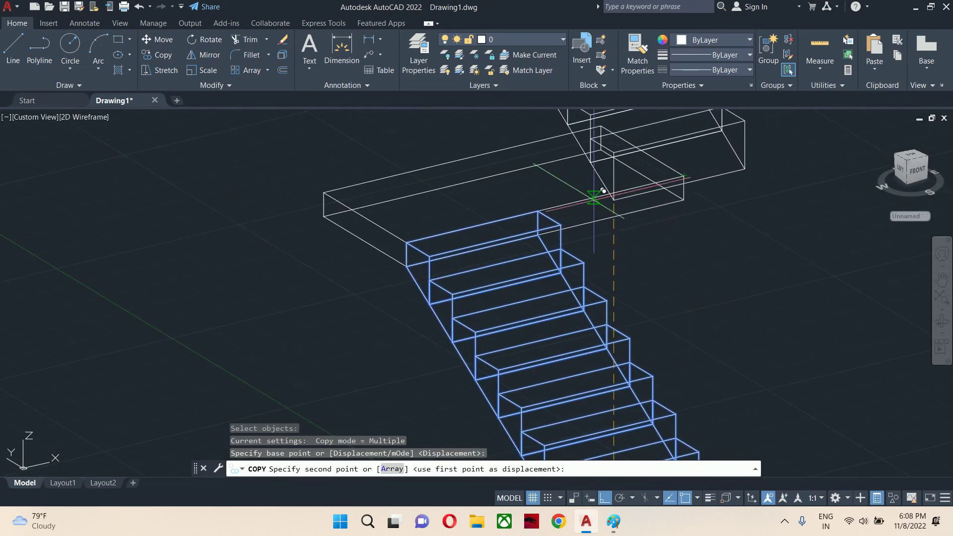
pyautogui.moveTo(601, 192); pyautogui.dragTo(742, 337, button='middle')
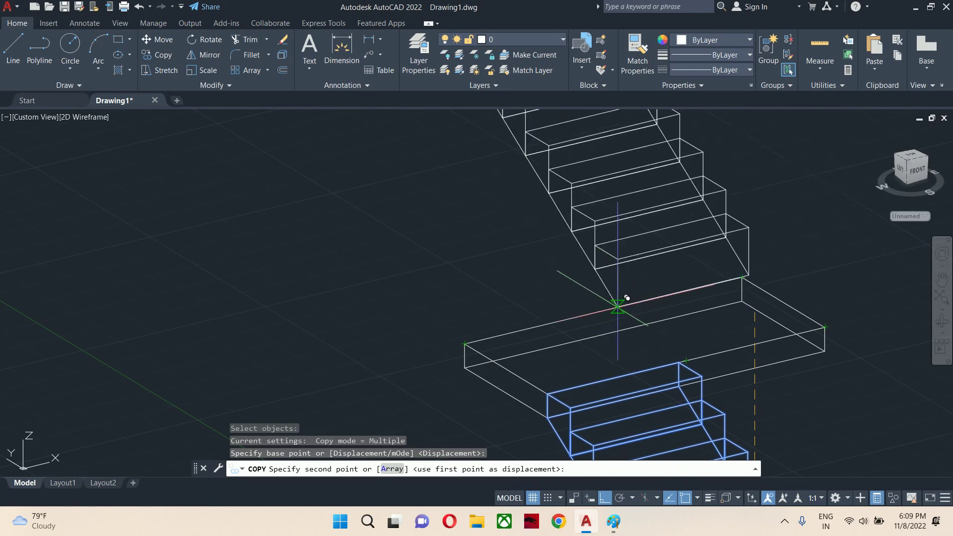
pyautogui.click(610, 309)
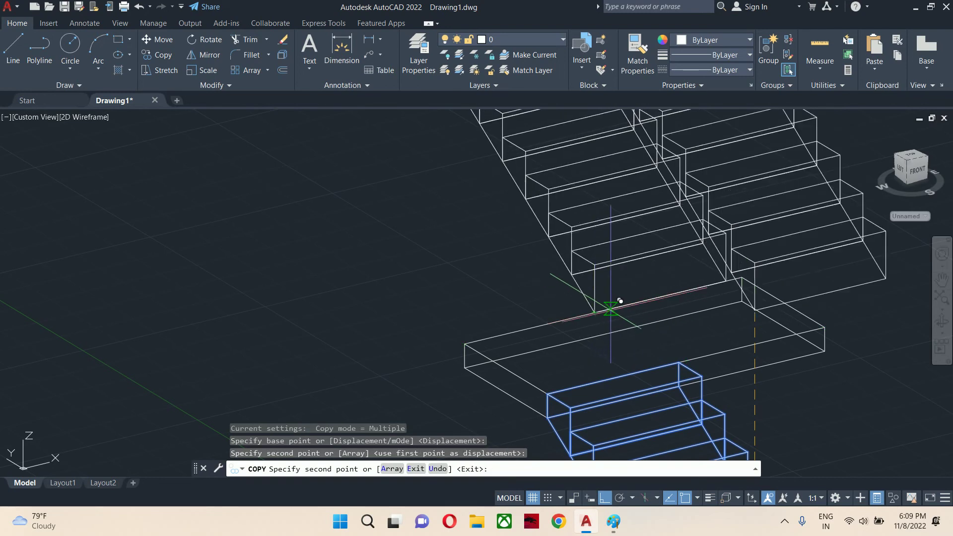
pyautogui.press('Return')
pyautogui.press('Escape')
pyautogui.press('Escape')
pyautogui.scroll(-3, 891, 317)
pyautogui.keyDown('shift'); pyautogui.moveTo(872, 324); pyautogui.dragTo(873, 390, button='middle'); pyautogui.keyUp('shift')
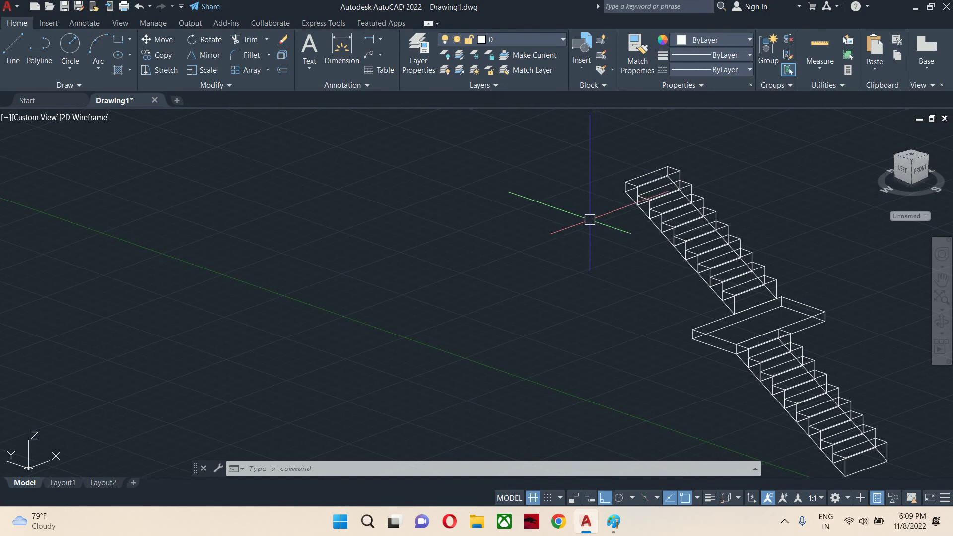
# - Undo the copy of the nine steps placed on the landing
pyautogui.hotkey('ctrl', 'z')
pyautogui.hotkey('ctrl', 'z')
pyautogui.hotkey('ctrl', 'z')
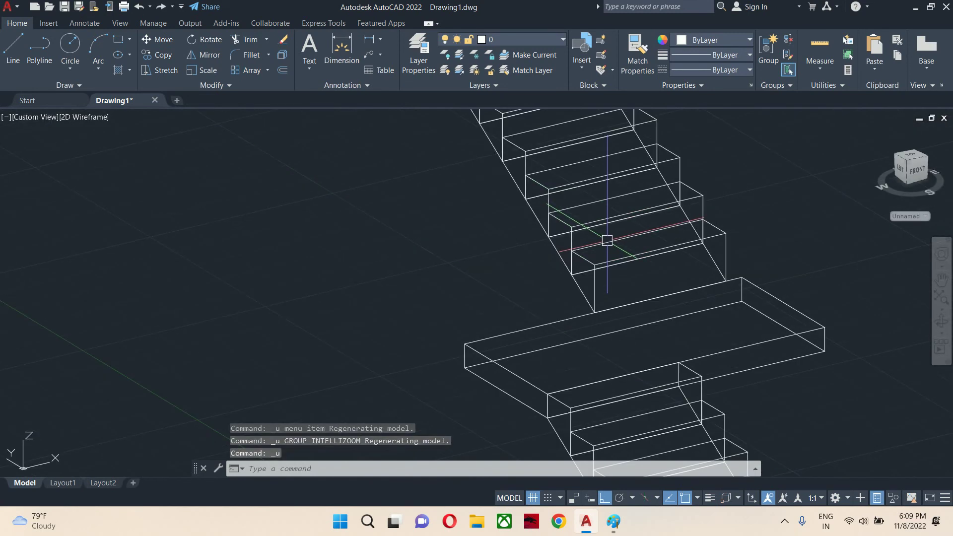
pyautogui.hotkey('ctrl', 'z')
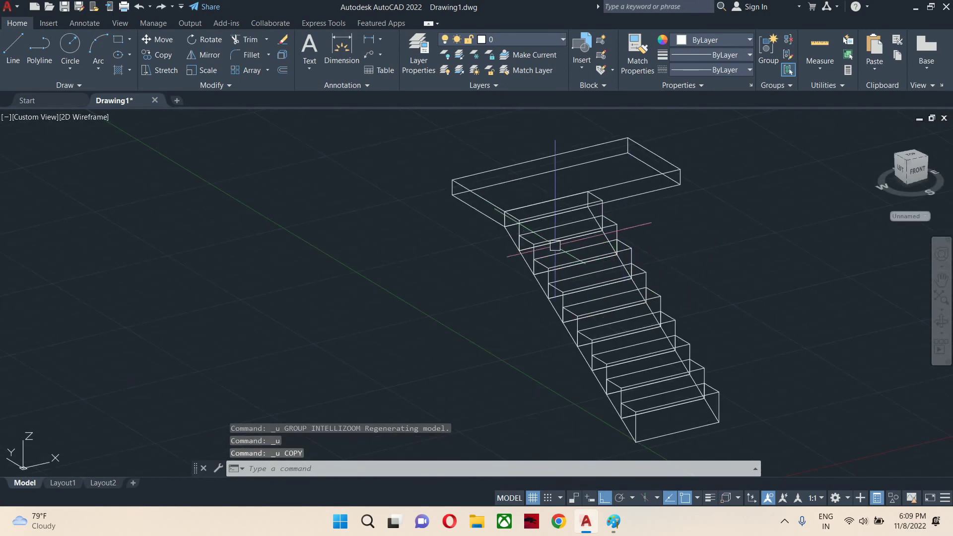
# - Switch the model to the Left view so the staircase is seen in side profile
pyautogui.click(50, 118)
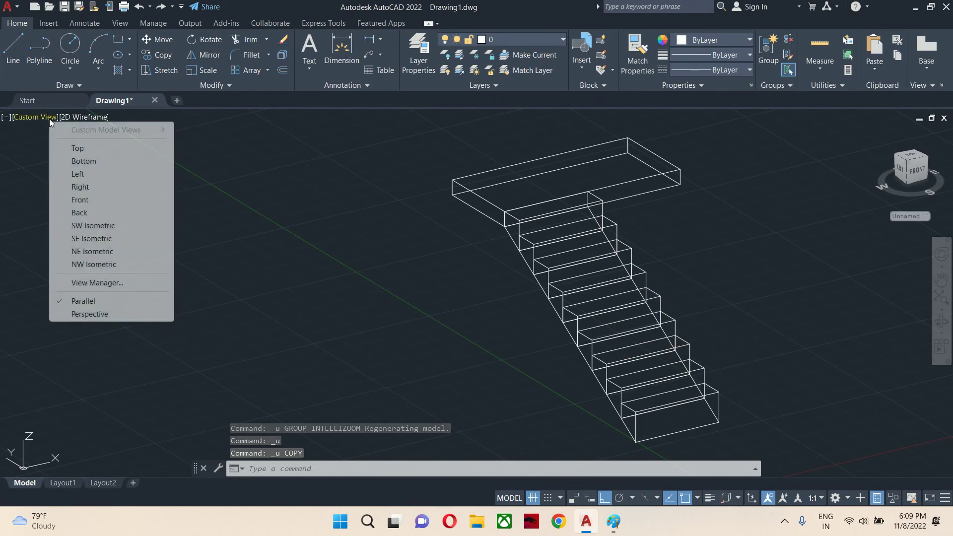
pyautogui.click(80, 173)
pyautogui.scroll(-2, 617, 290)
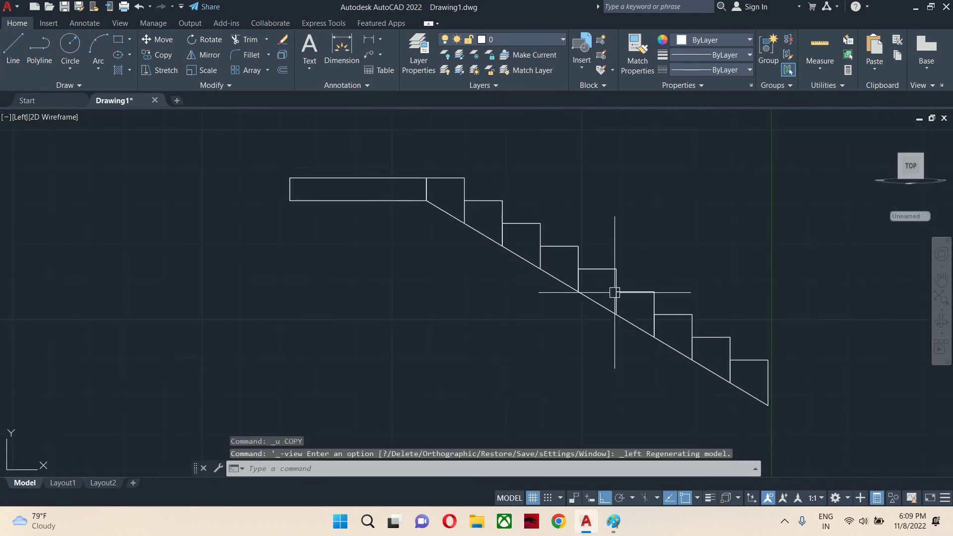
pyautogui.click(617, 292)
pyautogui.write('mi')
pyautogui.press('Return')
pyautogui.press('Escape')
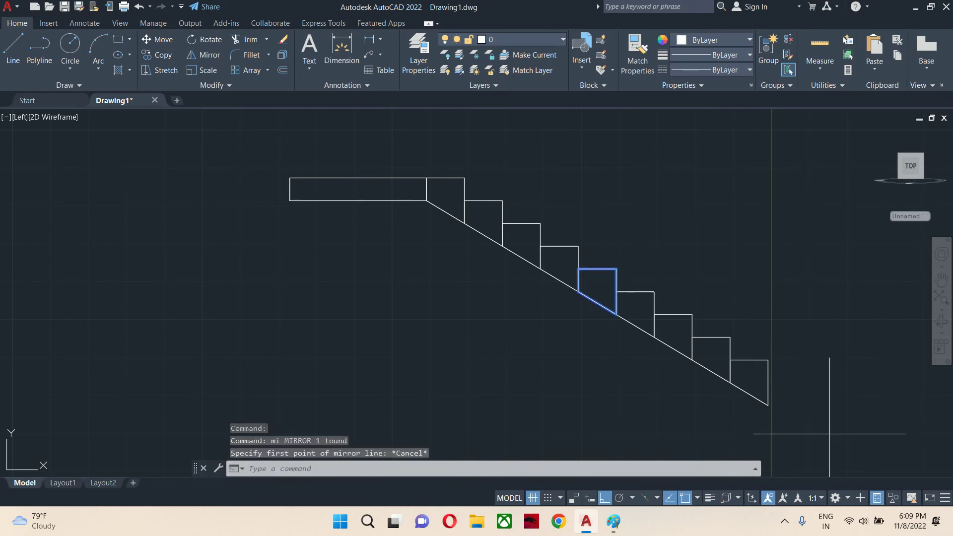
pyautogui.press('Escape')
# - Mirror the nine steps about a vertical line through the landing's midpoint, keeping the original flight
pyautogui.write('mi')
pyautogui.press('Return')
pyautogui.click(846, 437)
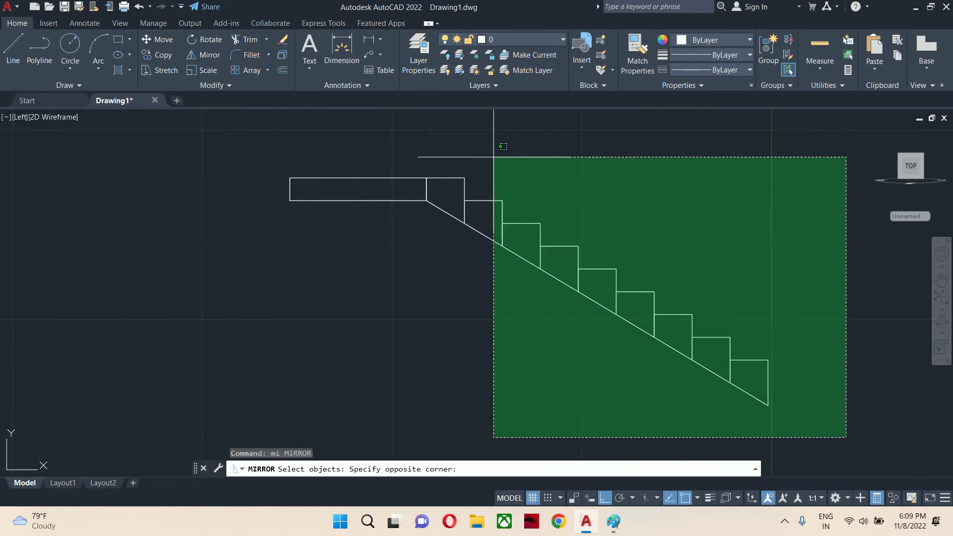
pyautogui.click(452, 137)
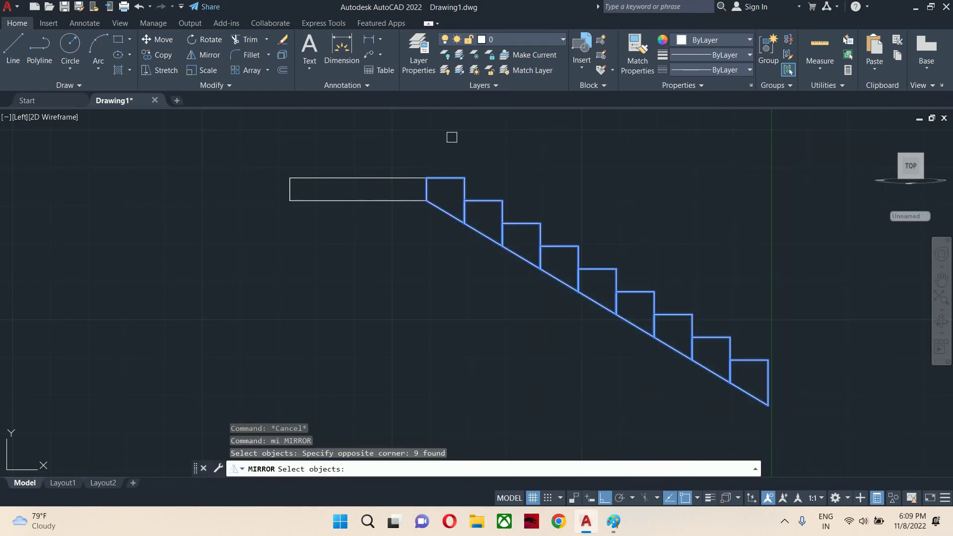
pyautogui.click(358, 177)
pyautogui.click(367, 347)
pyautogui.press('Escape')
pyautogui.scroll(-6, 343, 258)
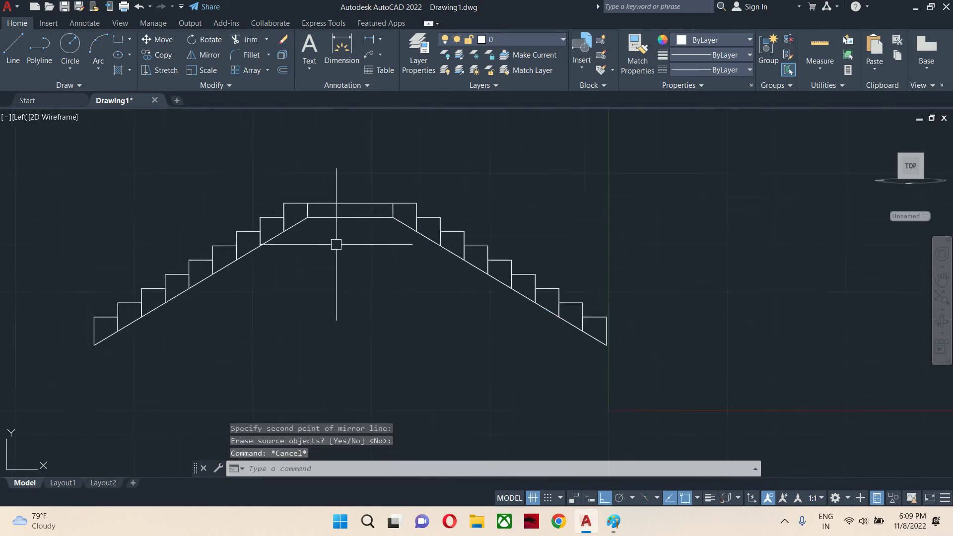
# - Move the mirrored flight by the bottom corner of its lowest step onto the landing's free front corner, beside the first flight
pyautogui.write('m')
pyautogui.press('Return')
pyautogui.keyDown('shift'); pyautogui.moveTo(310, 290); pyautogui.dragTo(320, 322, button='middle'); pyautogui.keyUp('shift')
pyautogui.click(320, 322)
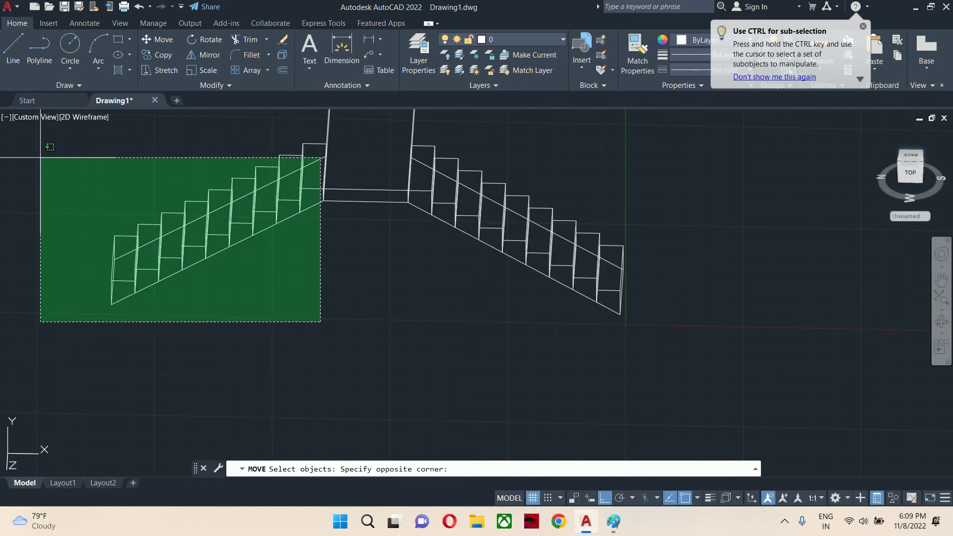
pyautogui.click(39, 132)
pyautogui.scroll(-5, 350, 304)
pyautogui.keyDown('shift'); pyautogui.moveTo(351, 303); pyautogui.dragTo(383, 304, button='middle'); pyautogui.keyUp('shift')
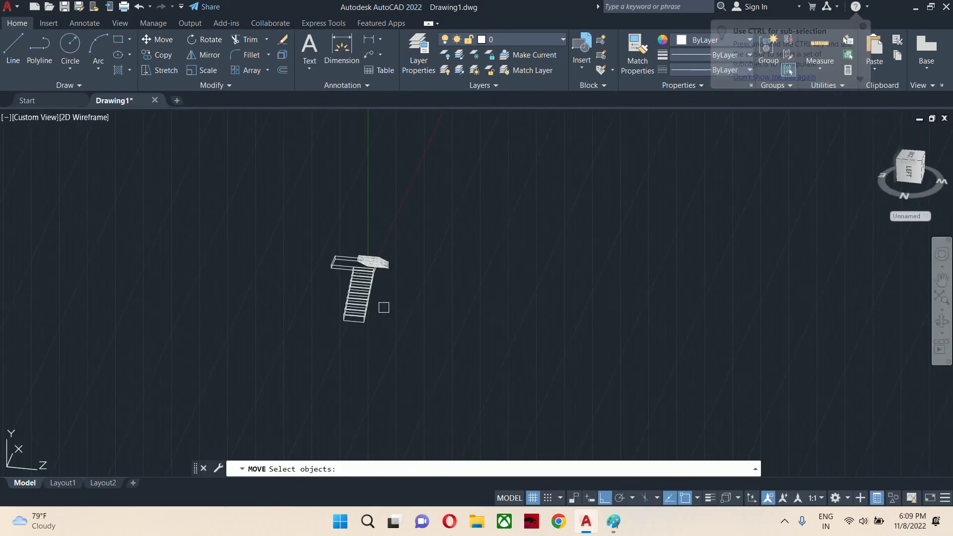
pyautogui.scroll(5, 358, 308)
pyautogui.press('Return')
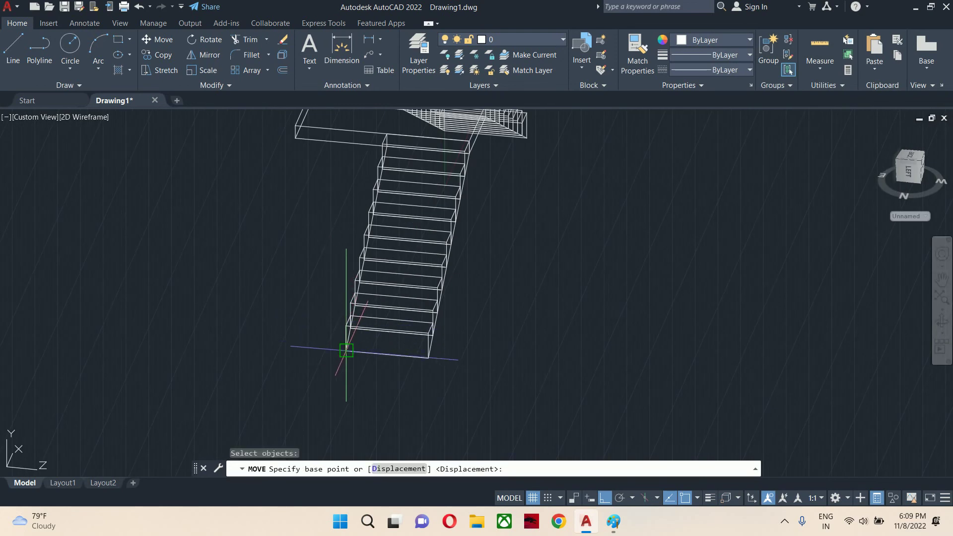
pyautogui.click(346, 351)
pyautogui.keyDown('shift'); pyautogui.moveTo(350, 340); pyautogui.dragTo(377, 278, button='middle'); pyautogui.keyUp('shift')
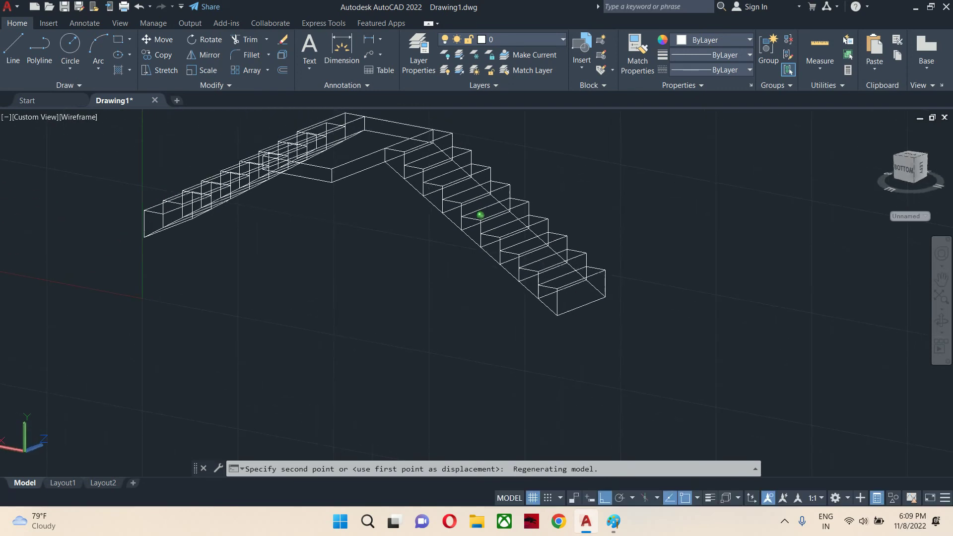
pyautogui.scroll(5, 251, 166)
pyautogui.keyDown('shift'); pyautogui.moveTo(351, 219); pyautogui.dragTo(212, 248, button='middle'); pyautogui.keyUp('shift')
pyautogui.keyDown('shift'); pyautogui.rightClick(283, 222); pyautogui.keyUp('shift')
pyautogui.scroll(-4, 266, 228)
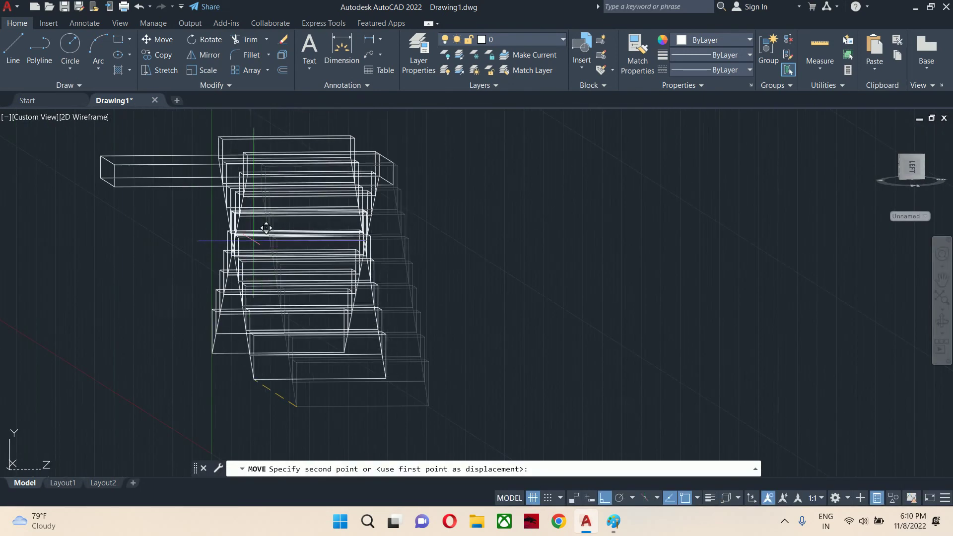
pyautogui.keyDown('shift'); pyautogui.moveTo(266, 228); pyautogui.dragTo(376, 330, button='middle'); pyautogui.keyUp('shift')
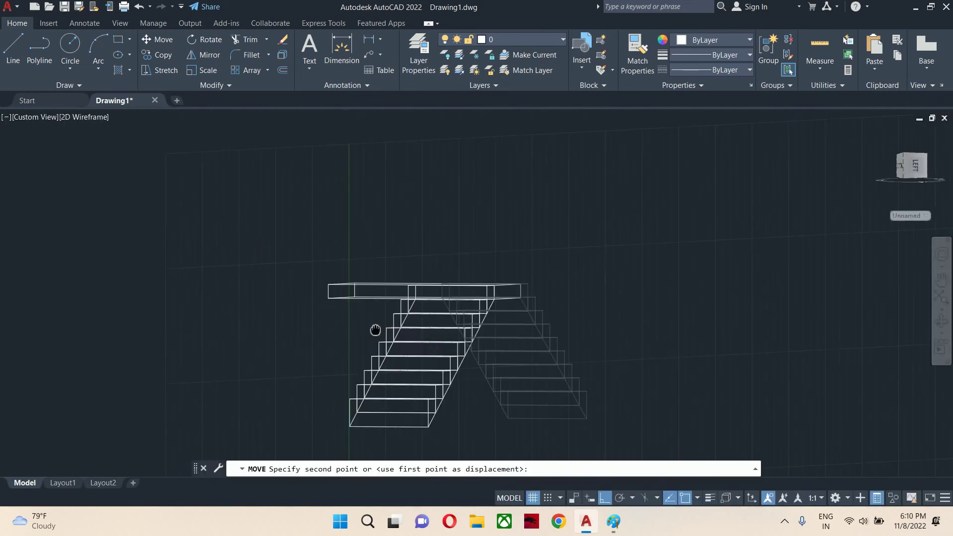
pyautogui.scroll(8, 341, 283)
pyautogui.keyDown('shift'); pyautogui.moveTo(517, 385); pyautogui.dragTo(536, 298, button='middle'); pyautogui.keyUp('shift')
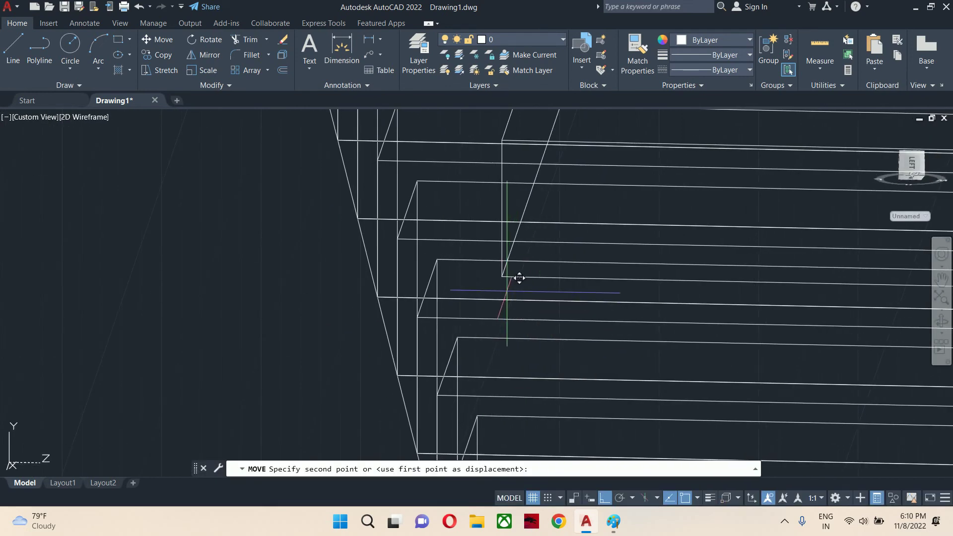
pyautogui.scroll(-10, 518, 278)
pyautogui.press('Escape')
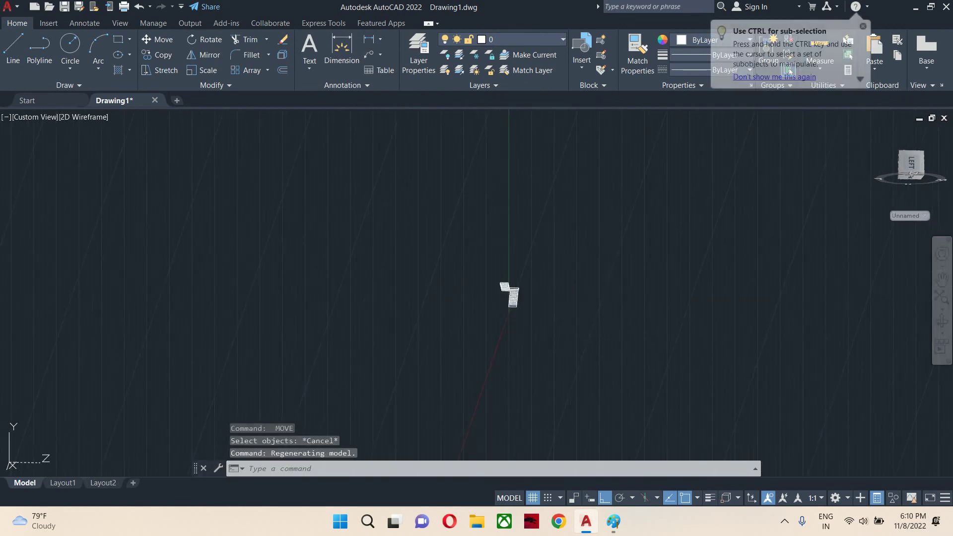
# - Examine how the landing and both flights fit together from several angles
pyautogui.keyDown('shift'); pyautogui.moveTo(519, 278); pyautogui.dragTo(516, 298, button='middle'); pyautogui.keyUp('shift')
pyautogui.scroll(5, 562, 244)
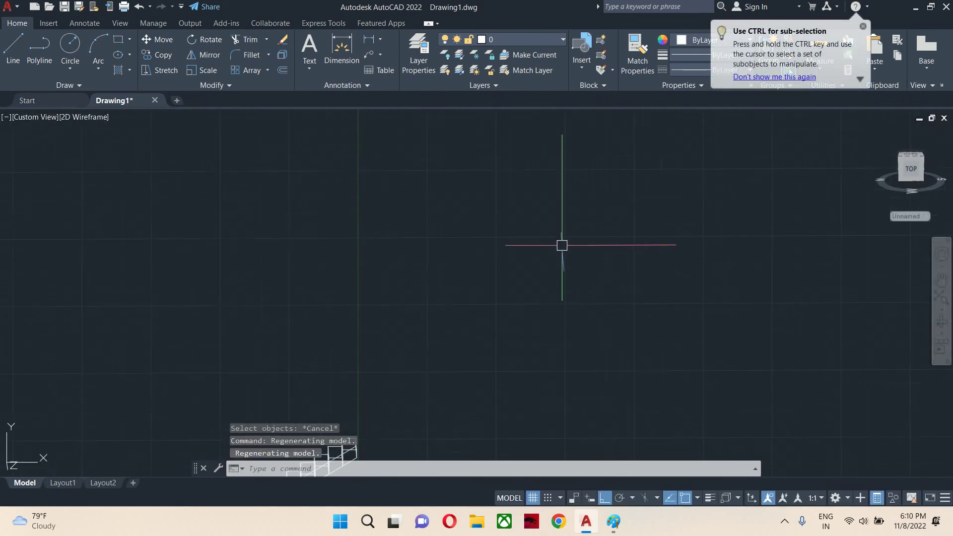
pyautogui.scroll(-5, 562, 245)
pyautogui.keyDown('shift'); pyautogui.moveTo(436, 351); pyautogui.dragTo(409, 367, button='middle'); pyautogui.keyUp('shift')
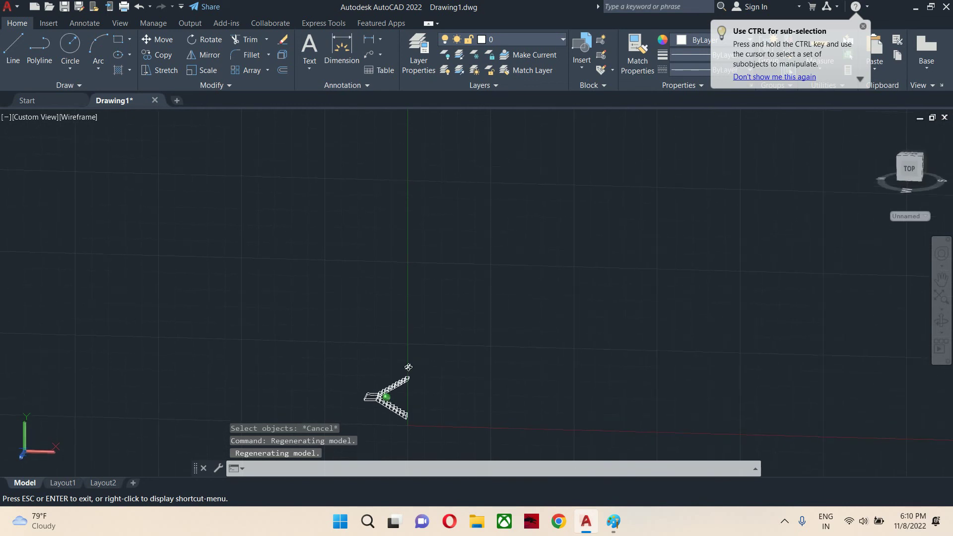
pyautogui.press('Escape')
pyautogui.scroll(5, 425, 354)
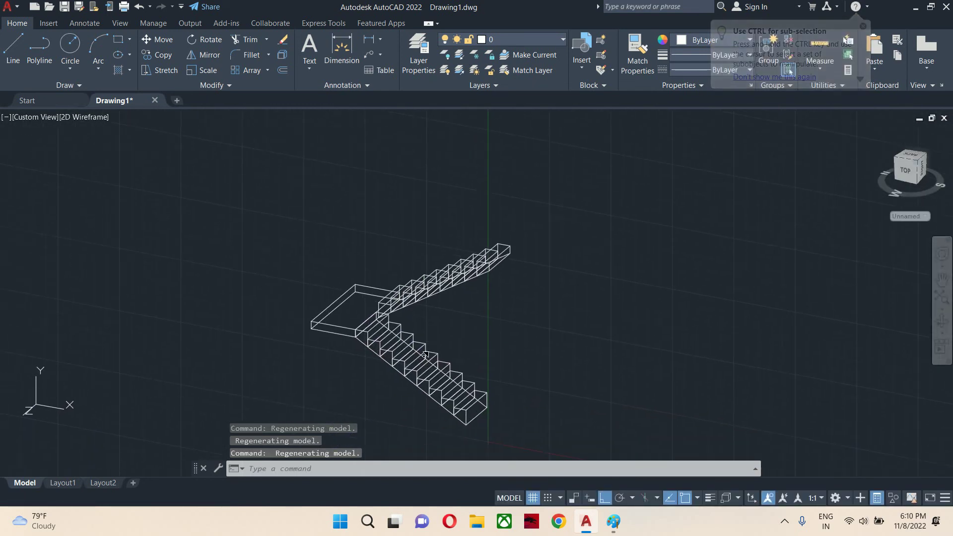
pyautogui.scroll(5, 426, 354)
pyautogui.scroll(-2, 396, 255)
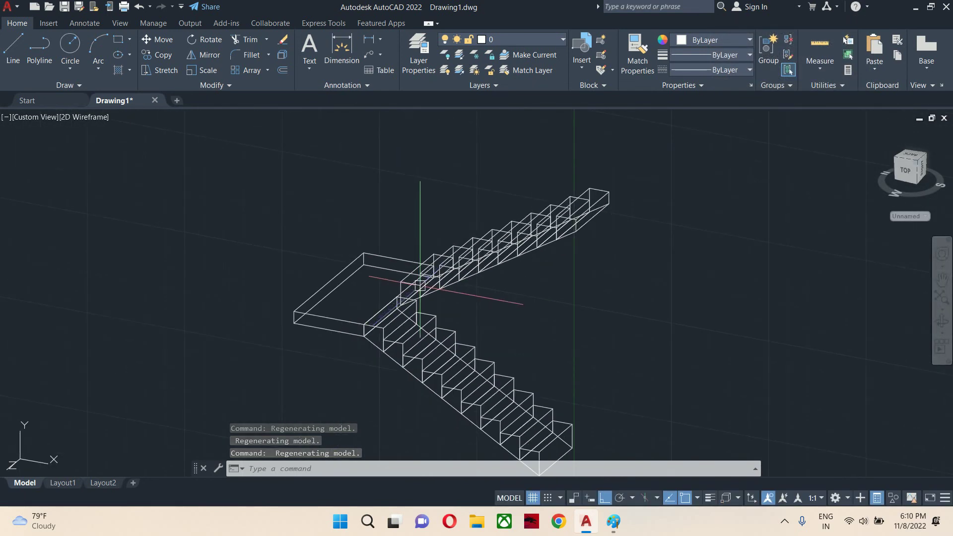
pyautogui.write('co')
pyautogui.press('Return')
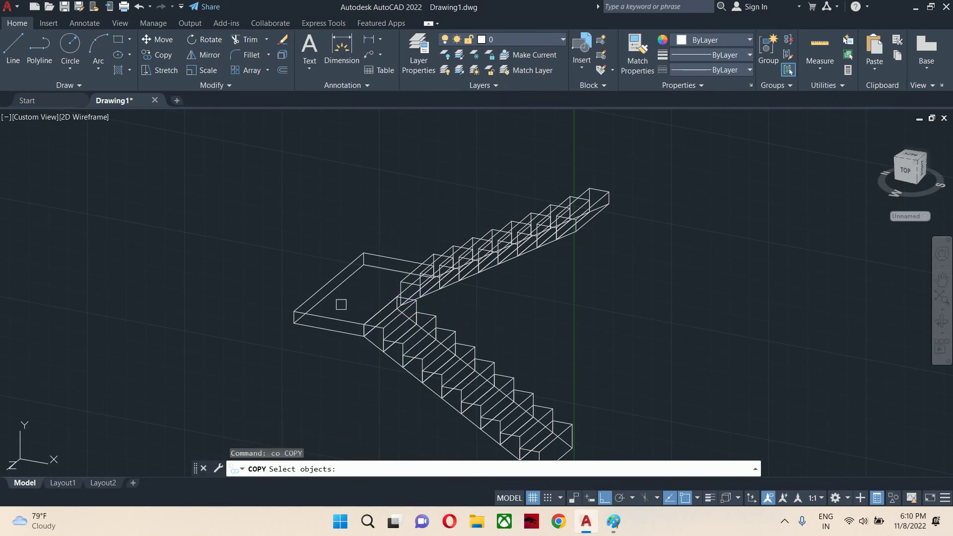
pyautogui.click(341, 304)
pyautogui.click(290, 328)
pyautogui.press('Return')
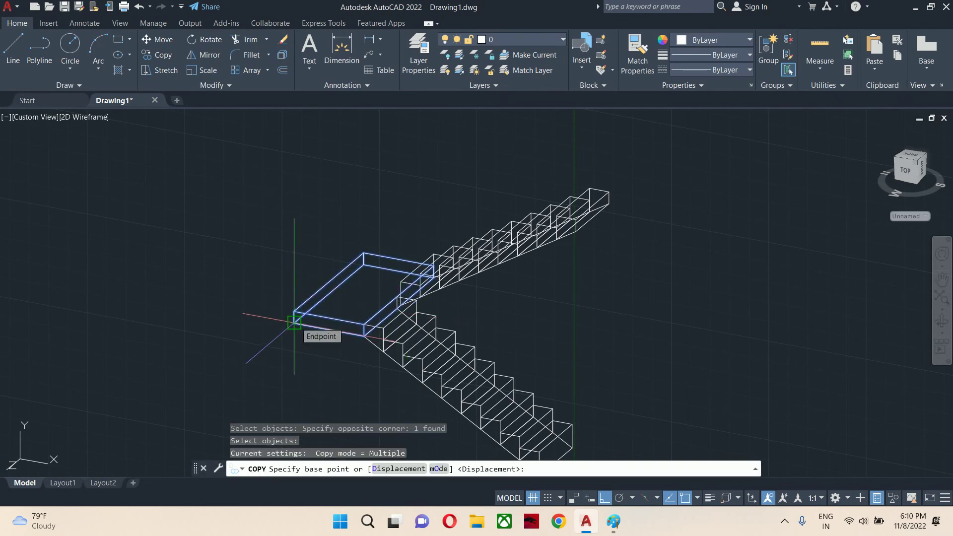
pyautogui.keyDown('shift'); pyautogui.moveTo(294, 321); pyautogui.dragTo(462, 343, button='middle'); pyautogui.keyUp('shift')
pyautogui.click(354, 303)
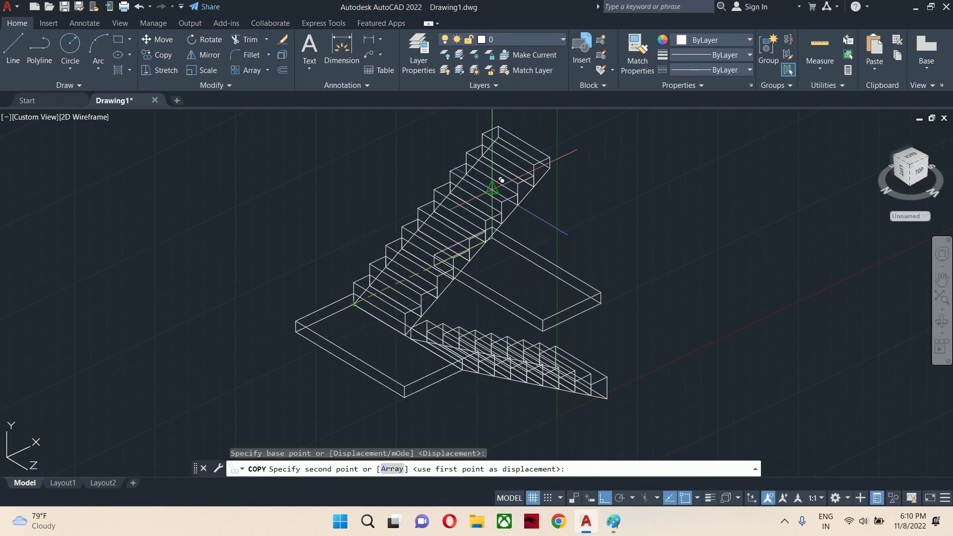
pyautogui.press('Escape')
# - Copy the landing by its lower outer corner onto the bottom rear corner of the second flight's top step
pyautogui.click(297, 328)
pyautogui.click(284, 343)
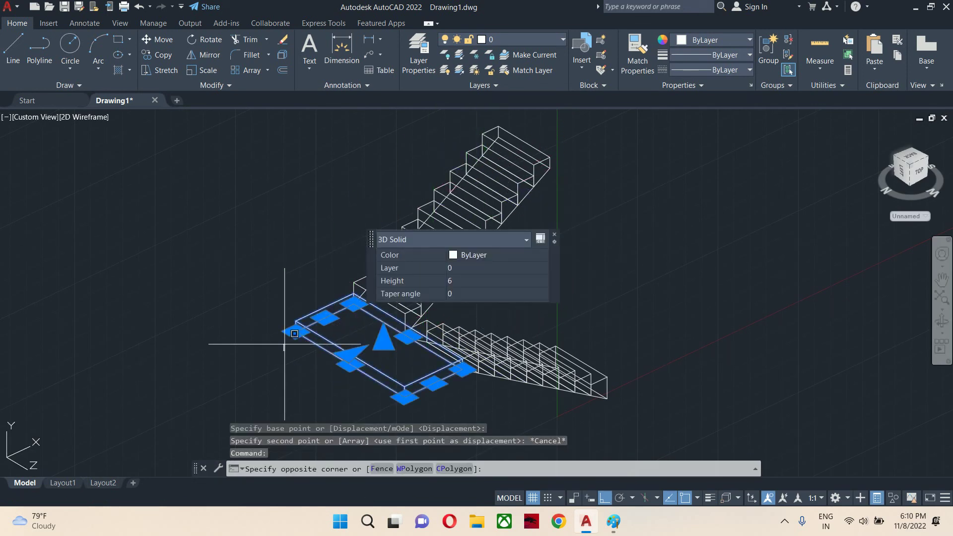
pyautogui.click(266, 326)
pyautogui.write('co')
pyautogui.press('Return')
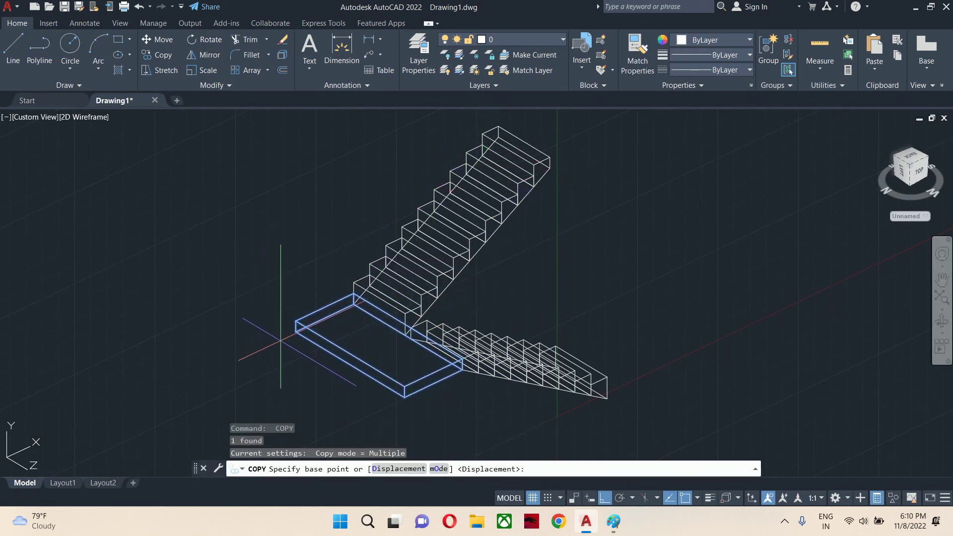
pyautogui.click(296, 331)
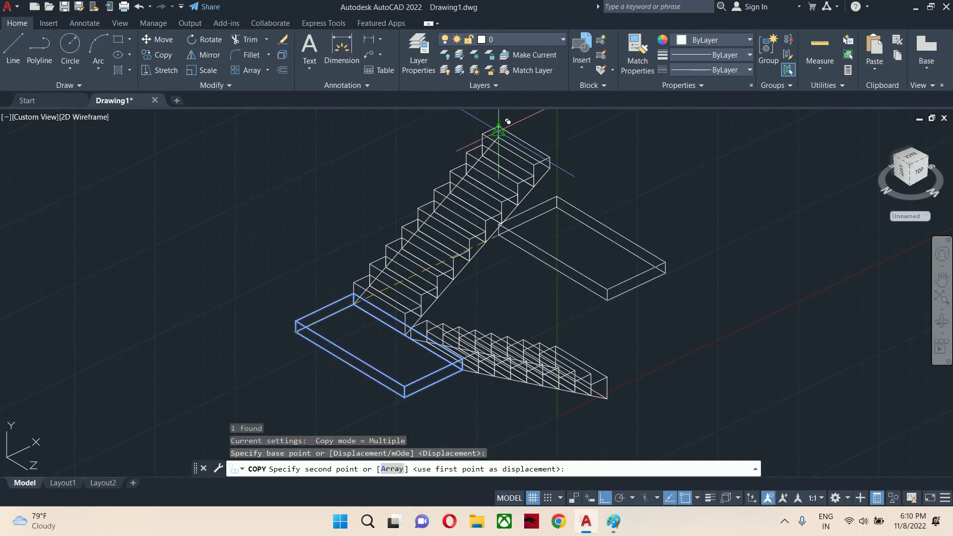
pyautogui.scroll(5, 507, 122)
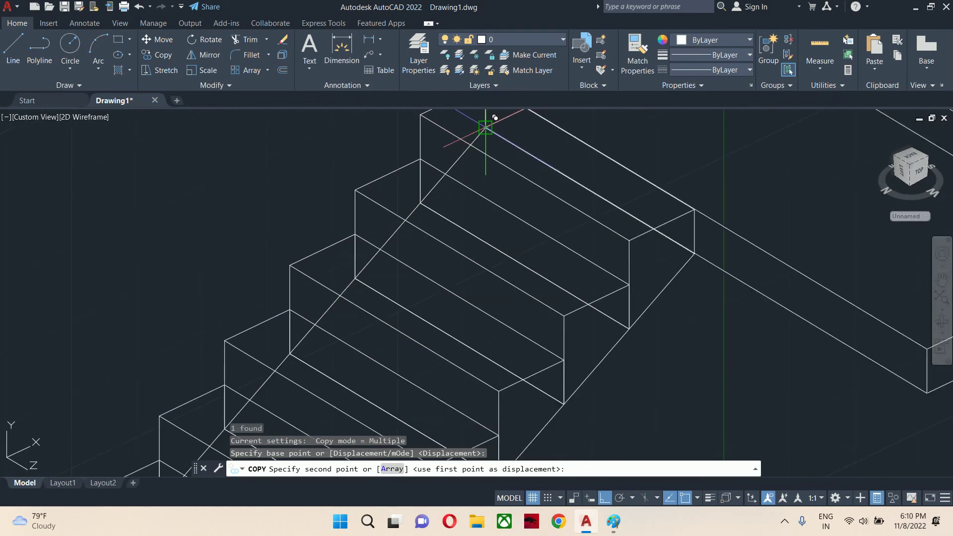
pyautogui.click(485, 127)
pyautogui.press('Escape')
pyautogui.scroll(-8, 585, 149)
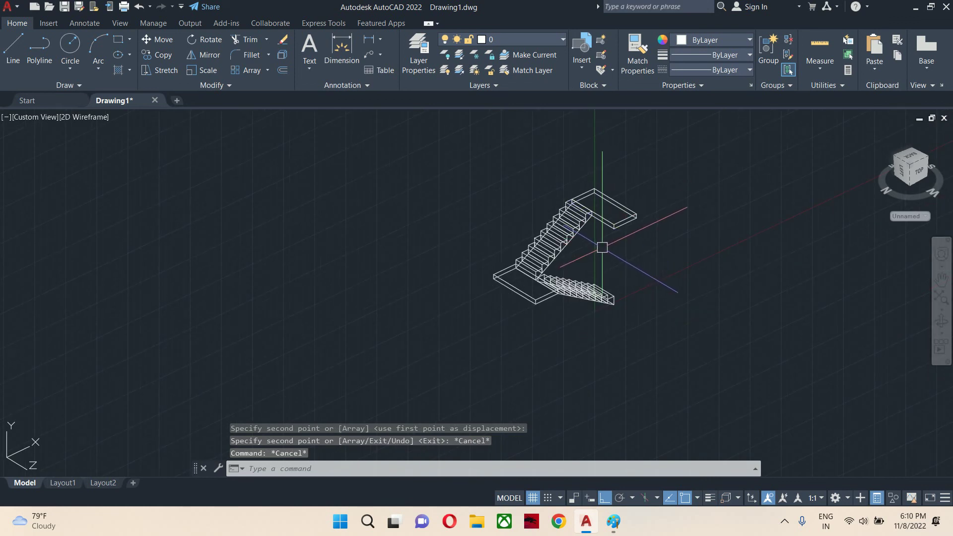
# - Copy both flights and both landings by the bottom corner of the lowest step onto the matching corner of the upper landing
pyautogui.write('co')
pyautogui.press('Return')
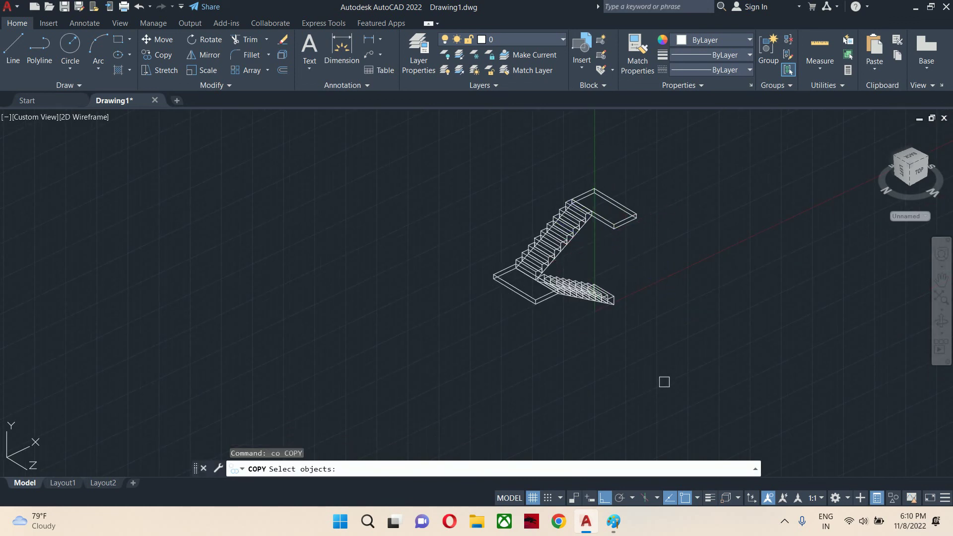
pyautogui.click(664, 382)
pyautogui.click(365, 152)
pyautogui.press('Return')
pyautogui.scroll(4, 548, 259)
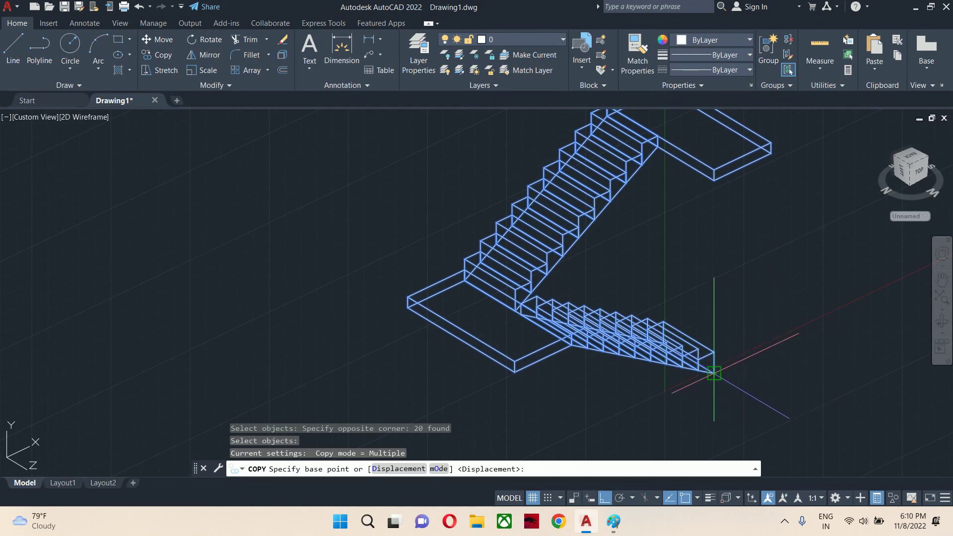
pyautogui.click(714, 373)
pyautogui.scroll(3, 715, 195)
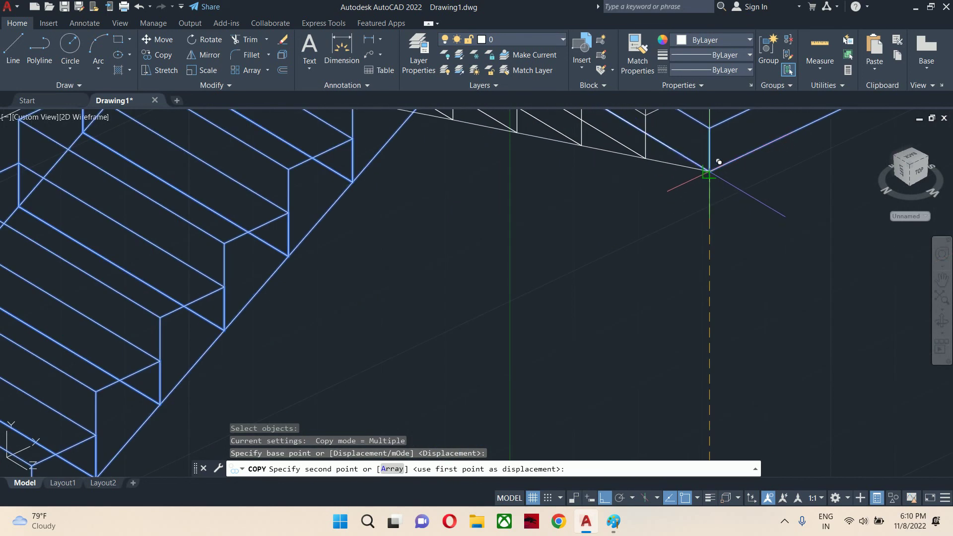
pyautogui.click(718, 162)
# - Stack three more copies of the whole staircase, each placed on the uppermost landing's corner, for five storeys
pyautogui.scroll(-5, 715, 160)
pyautogui.keyDown('shift'); pyautogui.moveTo(713, 209); pyautogui.dragTo(702, 342, button='middle'); pyautogui.keyUp('shift')
pyautogui.scroll(5, 715, 307)
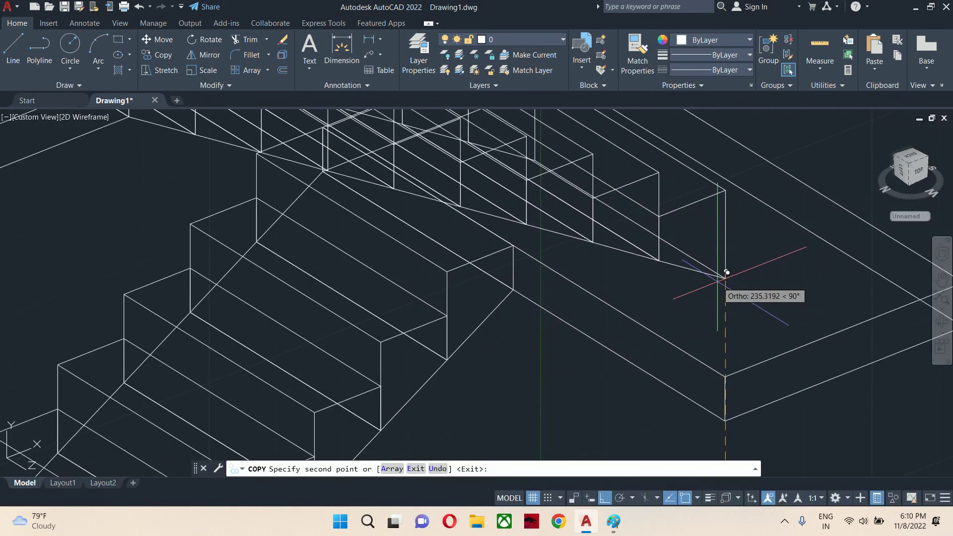
pyautogui.keyDown('shift'); pyautogui.moveTo(727, 272); pyautogui.dragTo(715, 390, button='middle'); pyautogui.keyUp('shift')
pyautogui.scroll(-5, 715, 389)
pyautogui.moveTo(705, 238); pyautogui.dragTo(707, 369, button='middle')
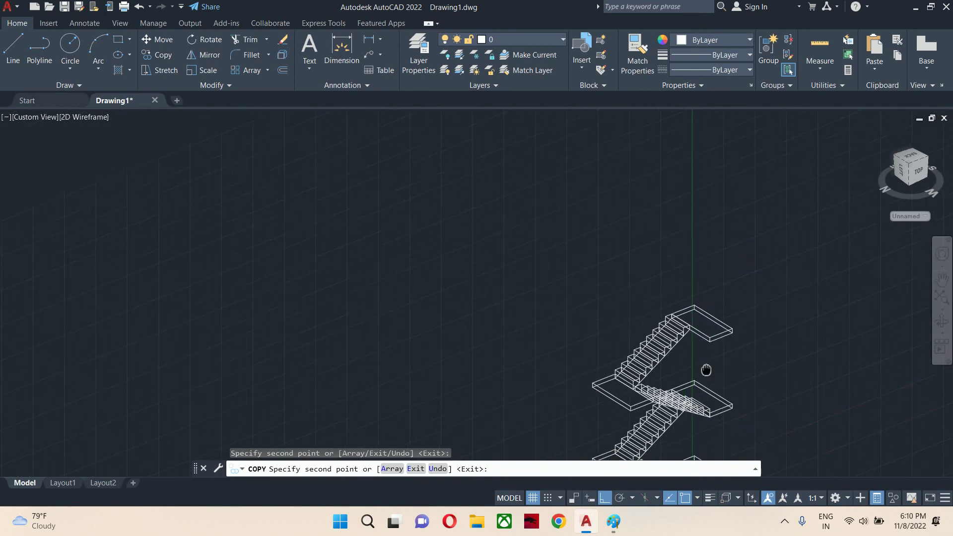
pyautogui.scroll(5, 710, 388)
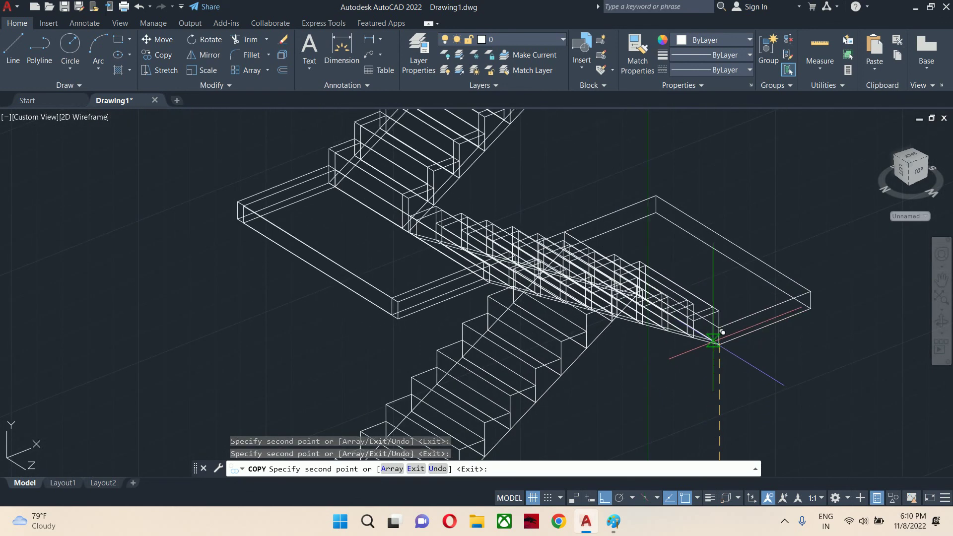
pyautogui.scroll(-3, 713, 340)
pyautogui.moveTo(692, 182); pyautogui.dragTo(716, 411, button='middle')
pyautogui.scroll(3, 731, 298)
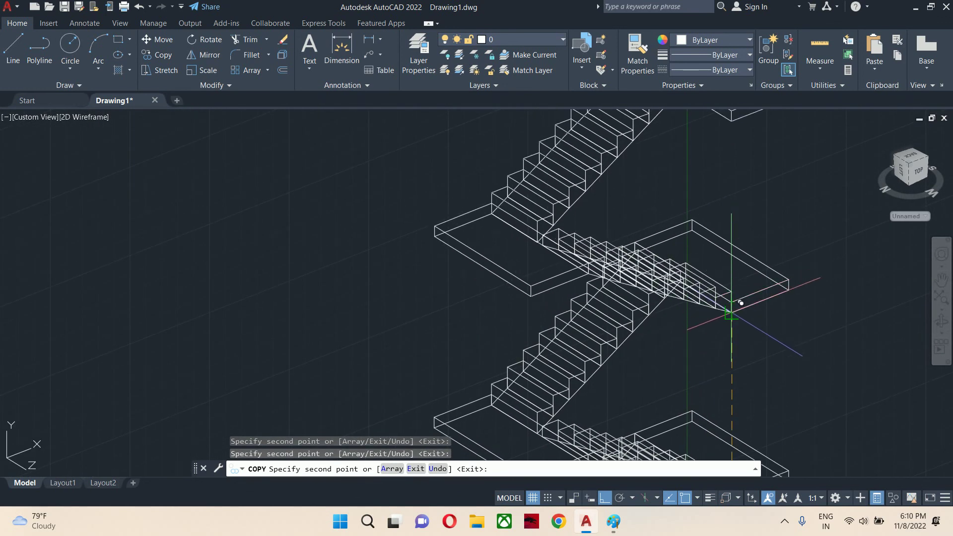
pyautogui.scroll(-5, 732, 297)
pyautogui.press('Escape')
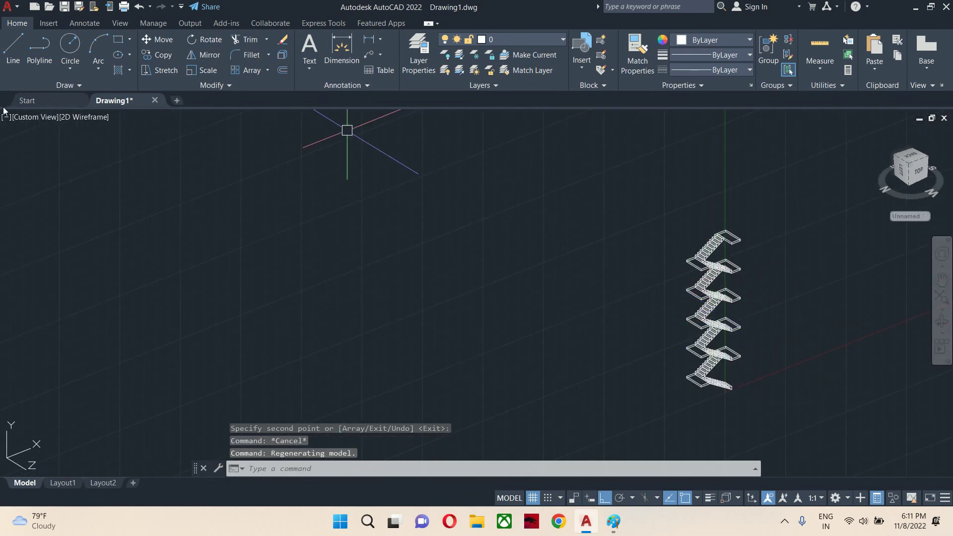
# - Check the stacked staircase in the Top, Left and Front views
pyautogui.click(28, 117)
pyautogui.click(62, 145)
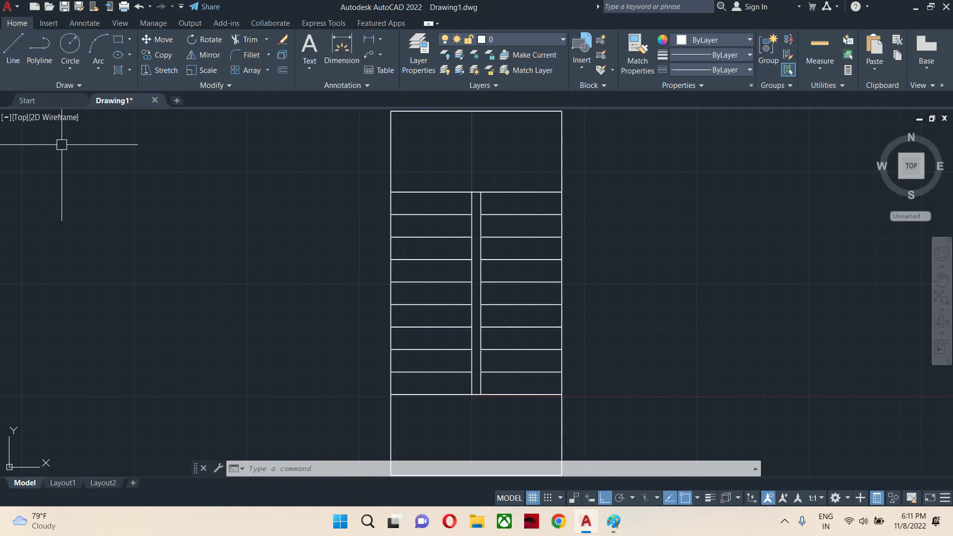
pyautogui.click(20, 117)
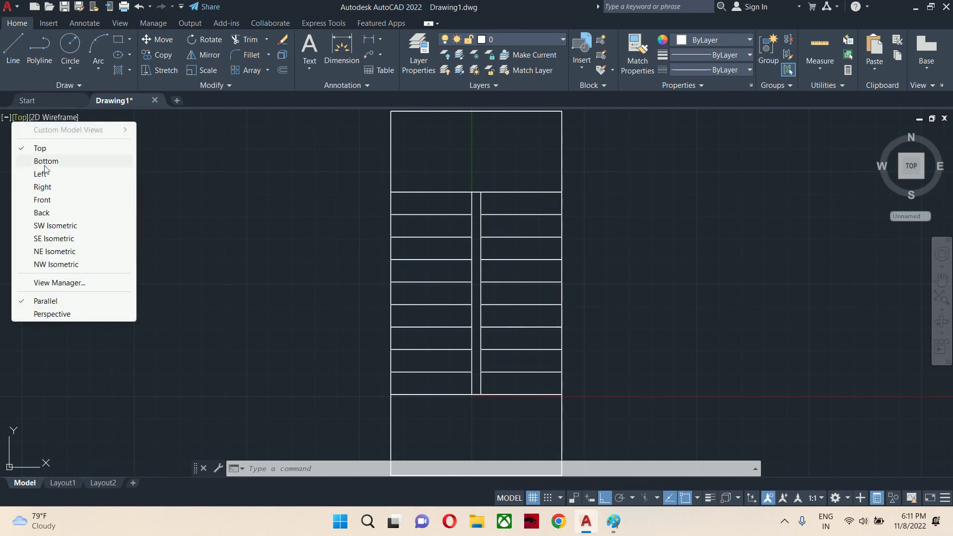
pyautogui.click(37, 171)
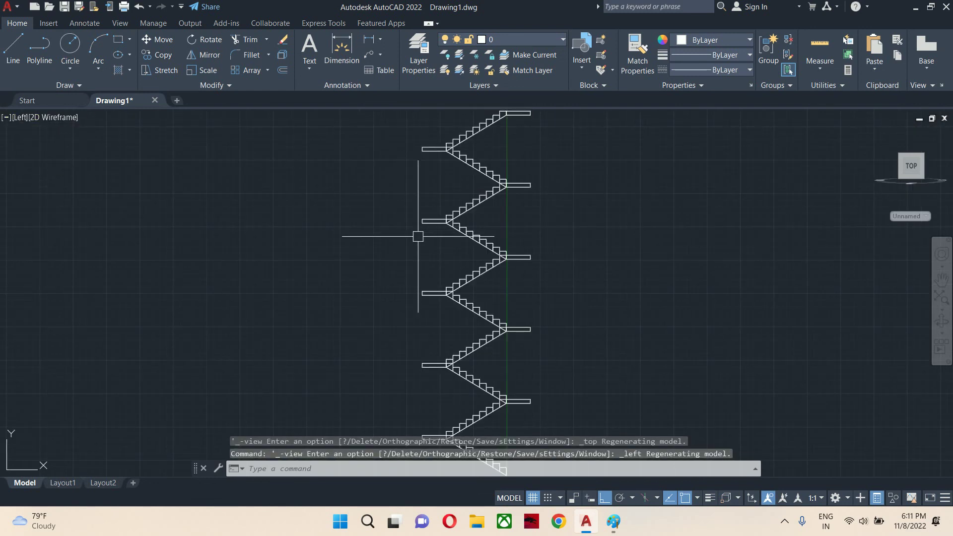
pyautogui.click(21, 118)
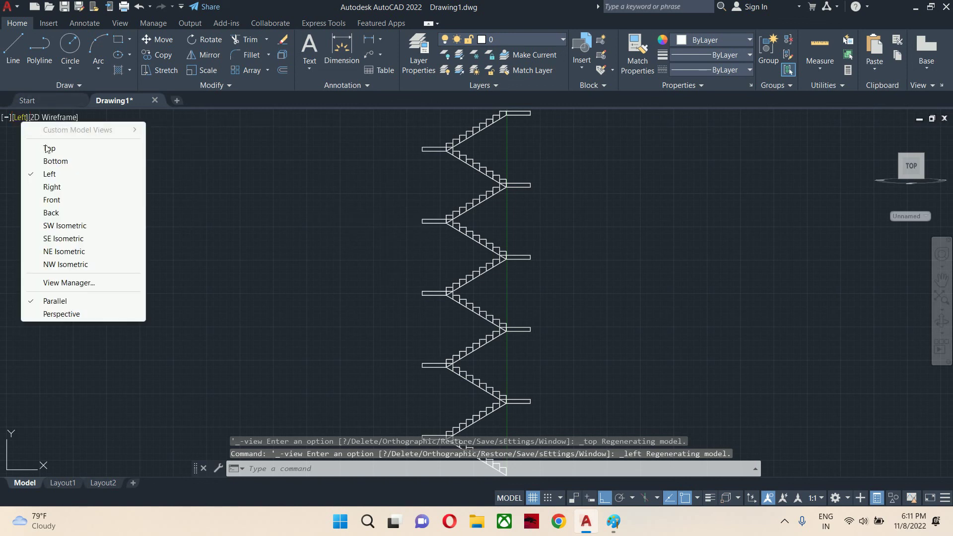
pyautogui.click(40, 198)
pyautogui.scroll(-2, 565, 234)
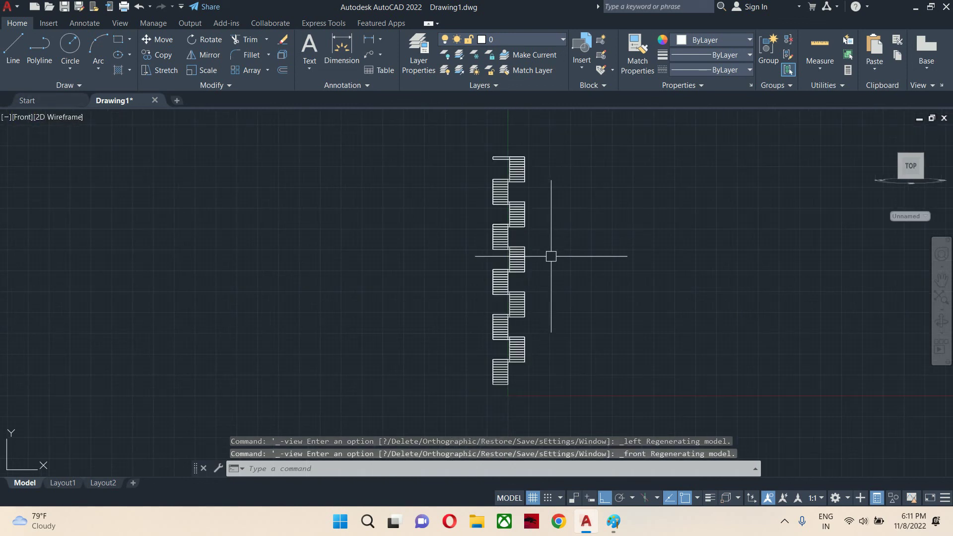
# - Display the staircase in the Conceptual visual style from the SW Isometric view and turn off the grid
pyautogui.click(49, 118)
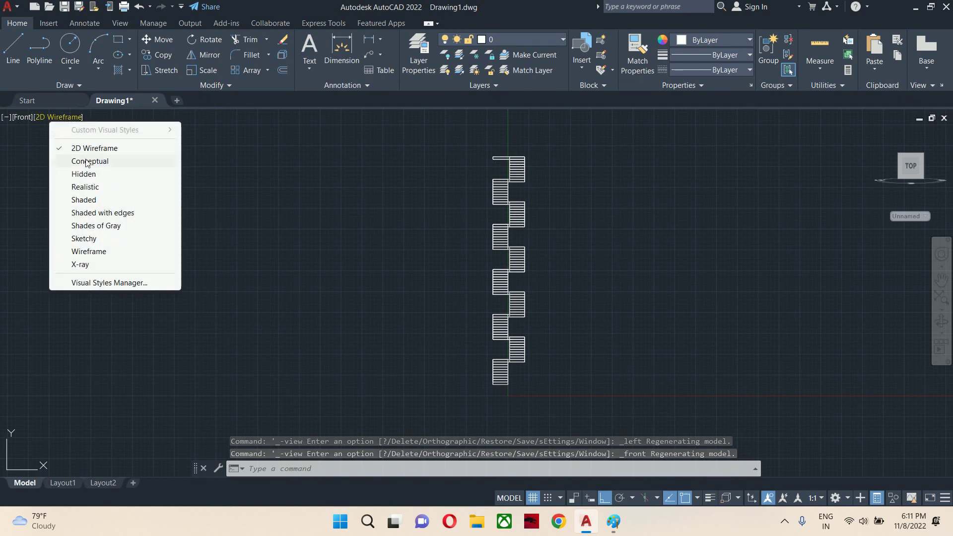
pyautogui.click(87, 162)
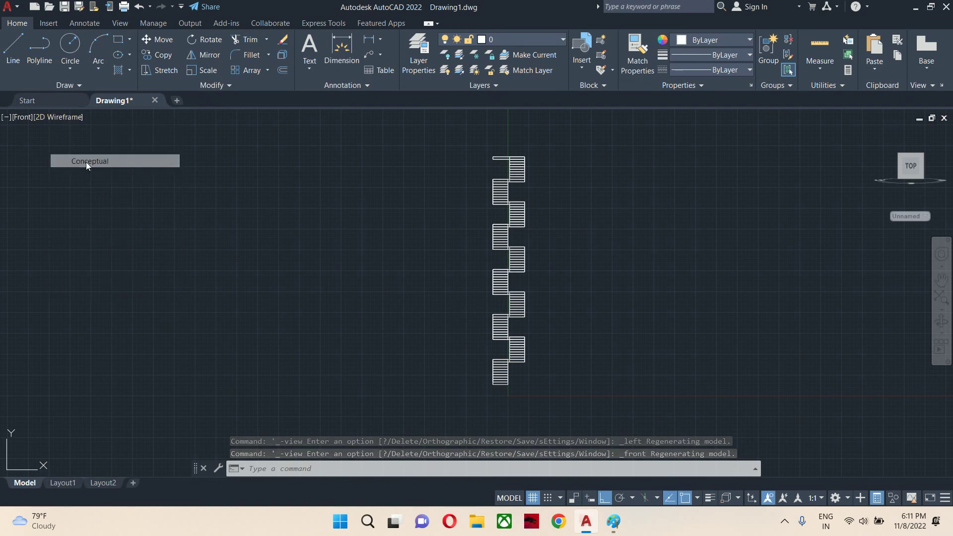
pyautogui.click(12, 118)
pyautogui.click(35, 224)
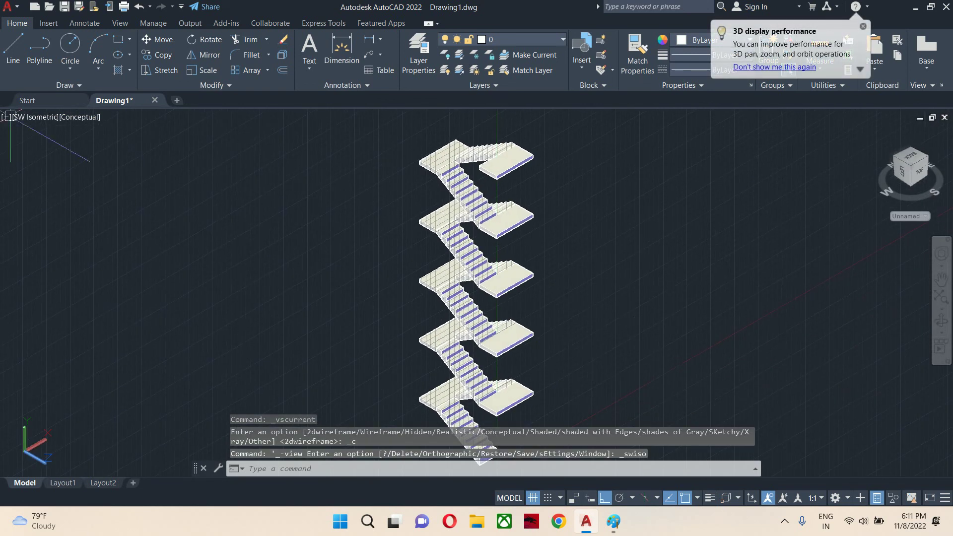
pyautogui.moveTo(610, 377); pyautogui.dragTo(630, 289, button='middle')
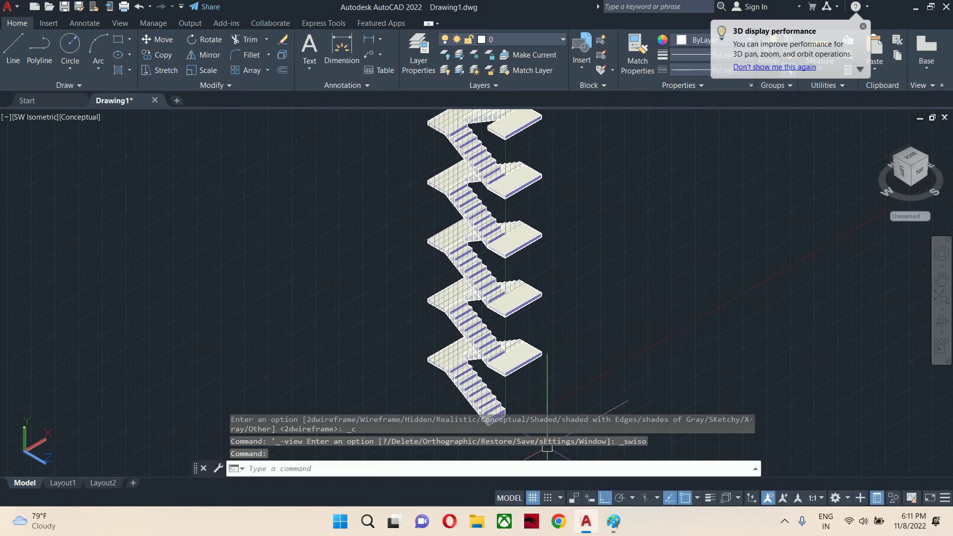
pyautogui.press('F7')
pyautogui.scroll(2, 550, 342)
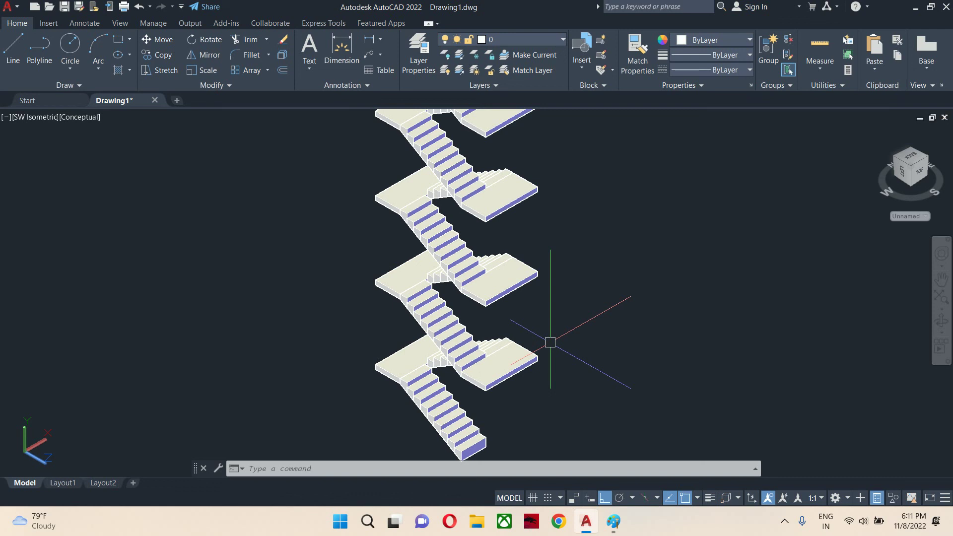
# - Switch to Paint and label the flight width of the L-shaped stair plan as 3'
pyautogui.click(613, 521)
pyautogui.scroll(-4, 459, 204)
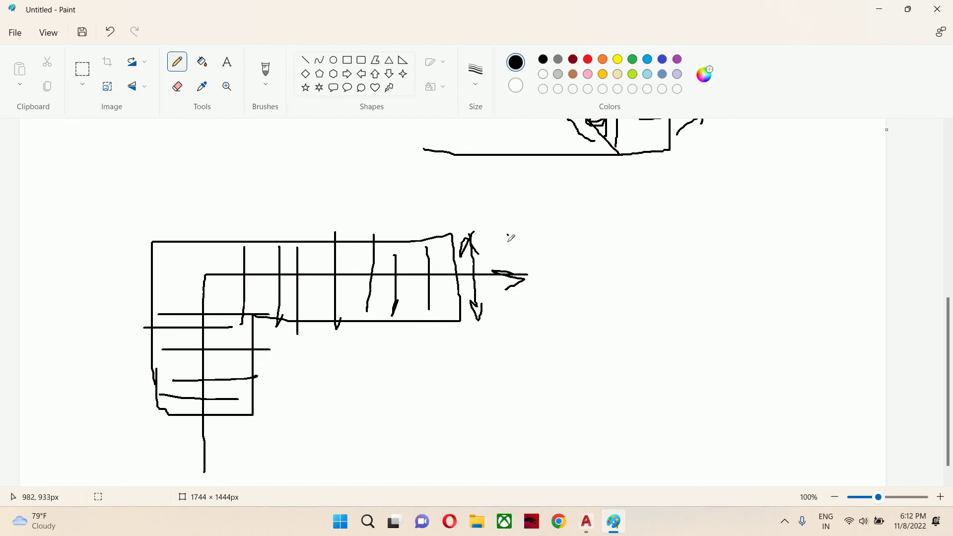
pyautogui.moveTo(549, 208); pyautogui.dragTo(540, 224)
pyautogui.scroll(4, 546, 223)
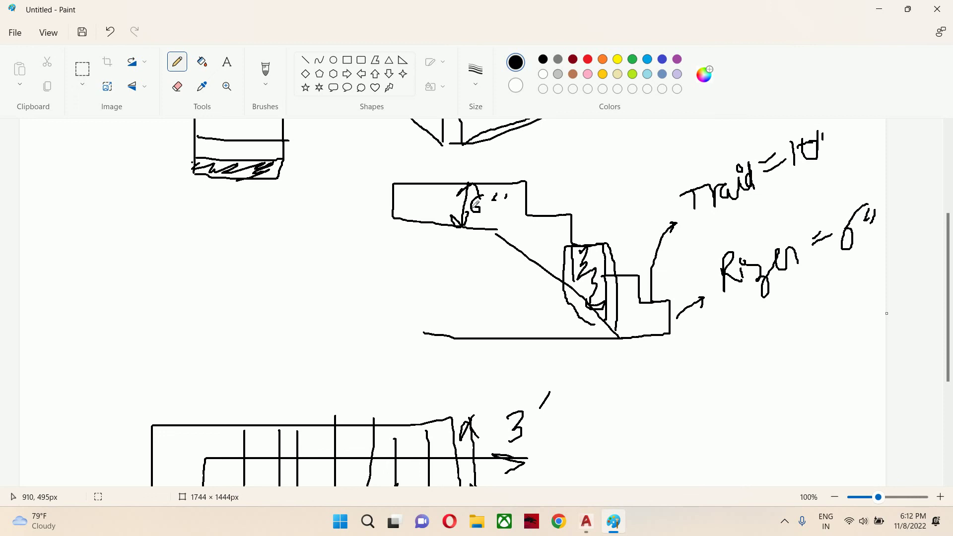
pyautogui.keyDown('ctrl'); pyautogui.scroll(-2, 539, 170); pyautogui.keyUp('ctrl')
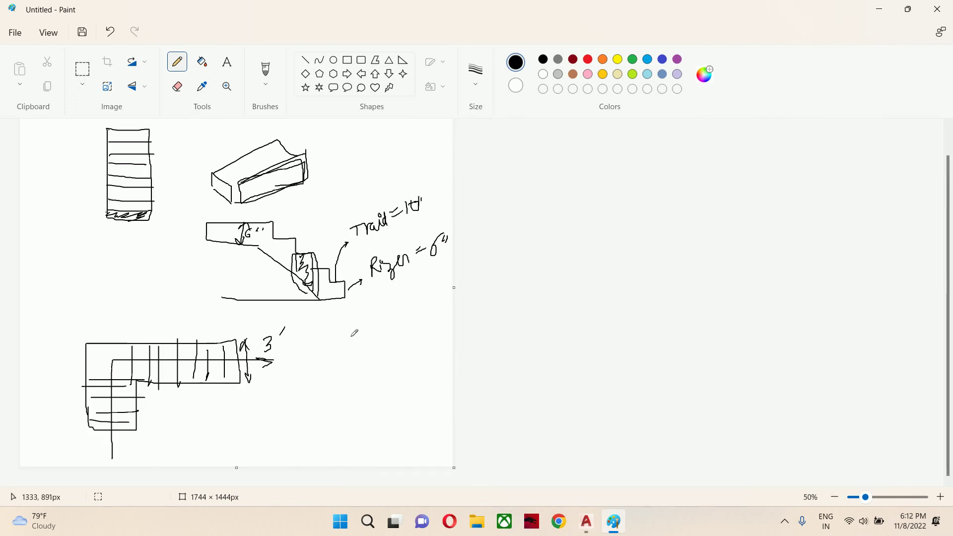